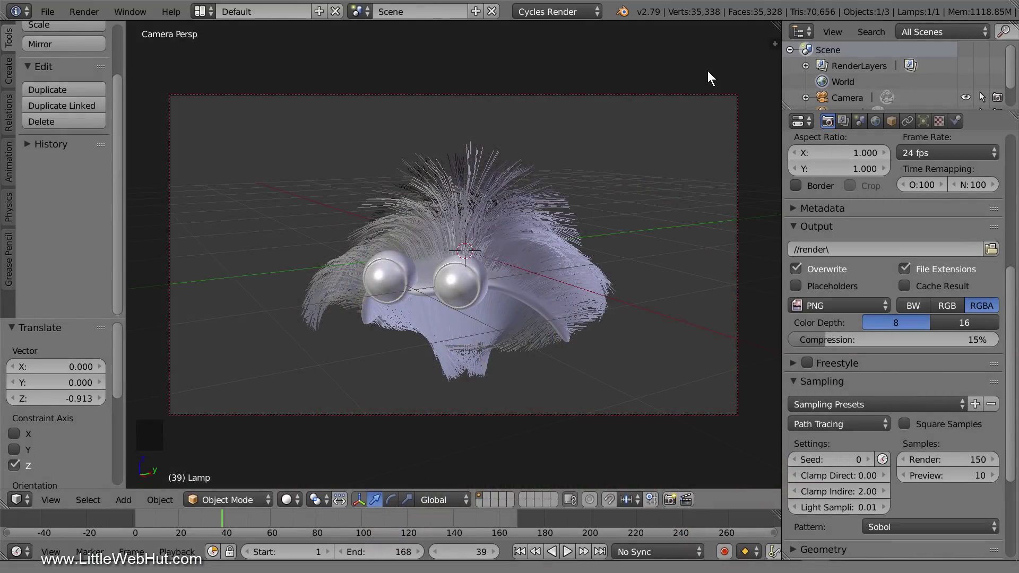
Start a new scene from the start-up file and switch the viewport to orthographic projection
left_click(47, 11)
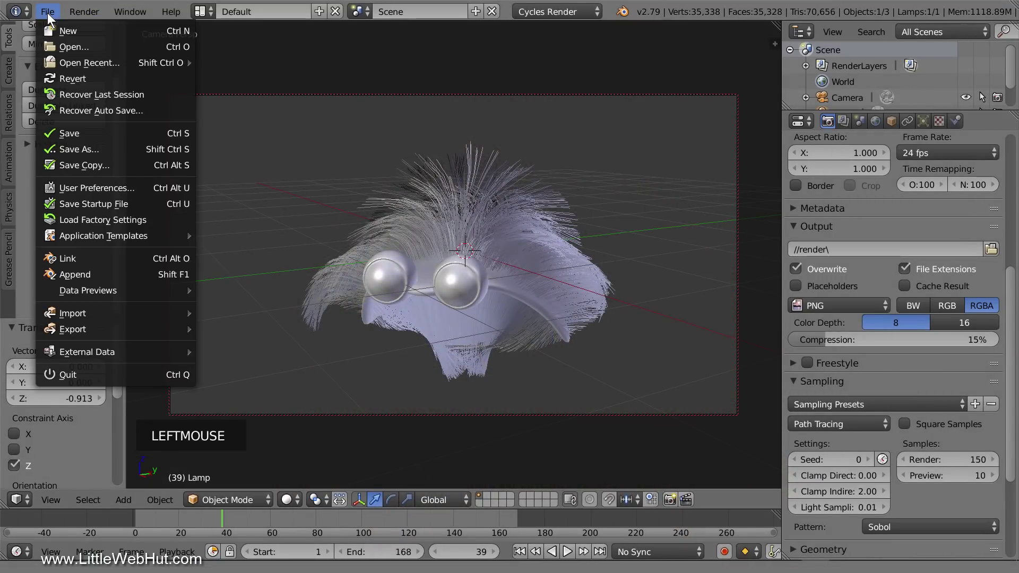
left_click(89, 33)
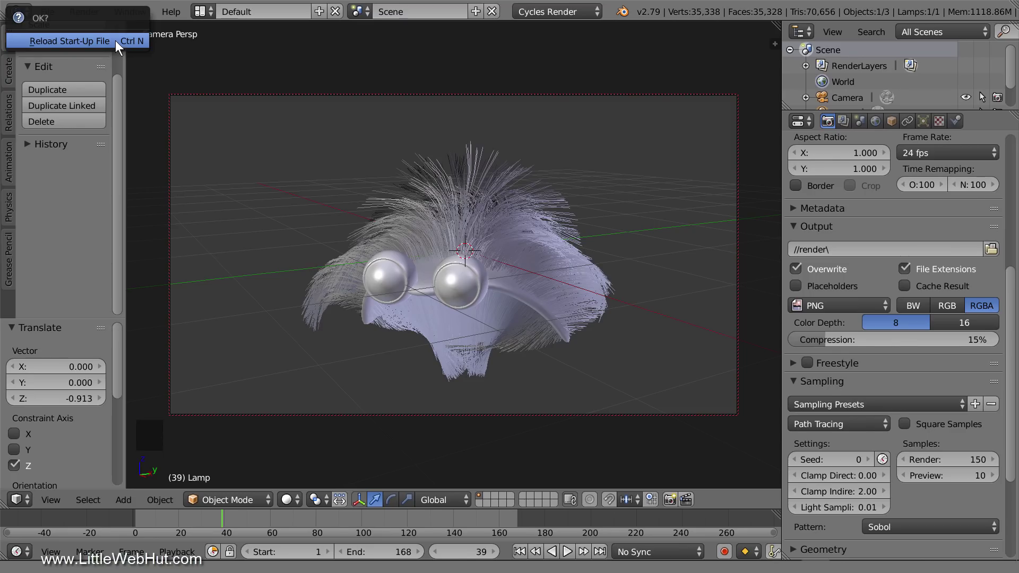
left_click(116, 41)
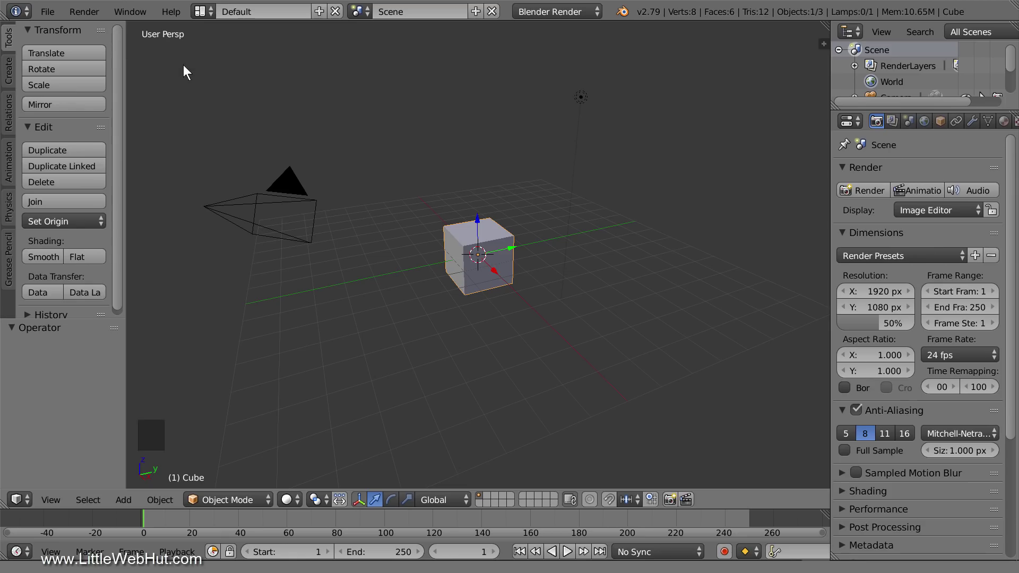
key("KP_5")
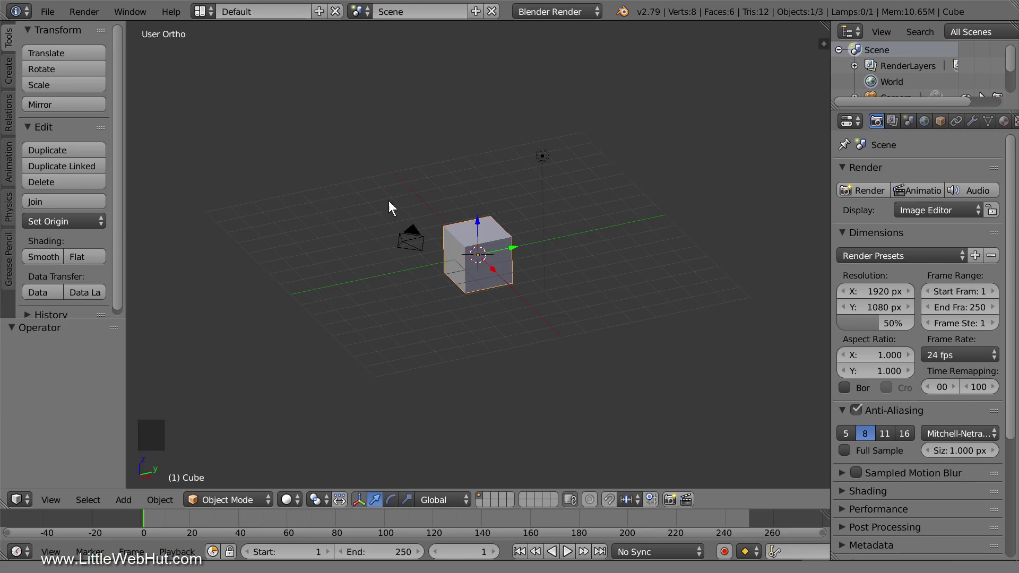
Delete the default cube from the scene
right_click(459, 231)
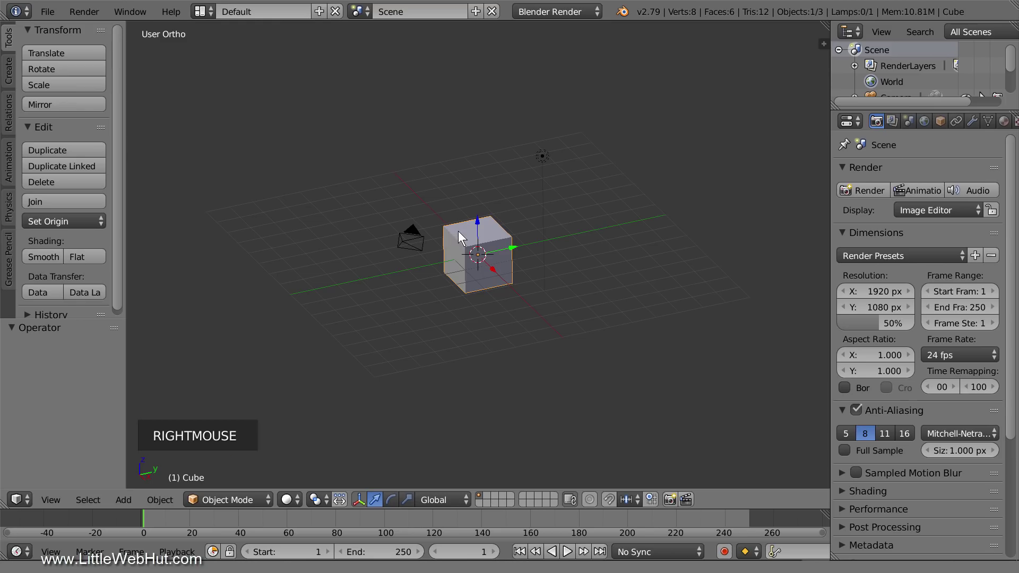
key("x")
left_click(411, 272)
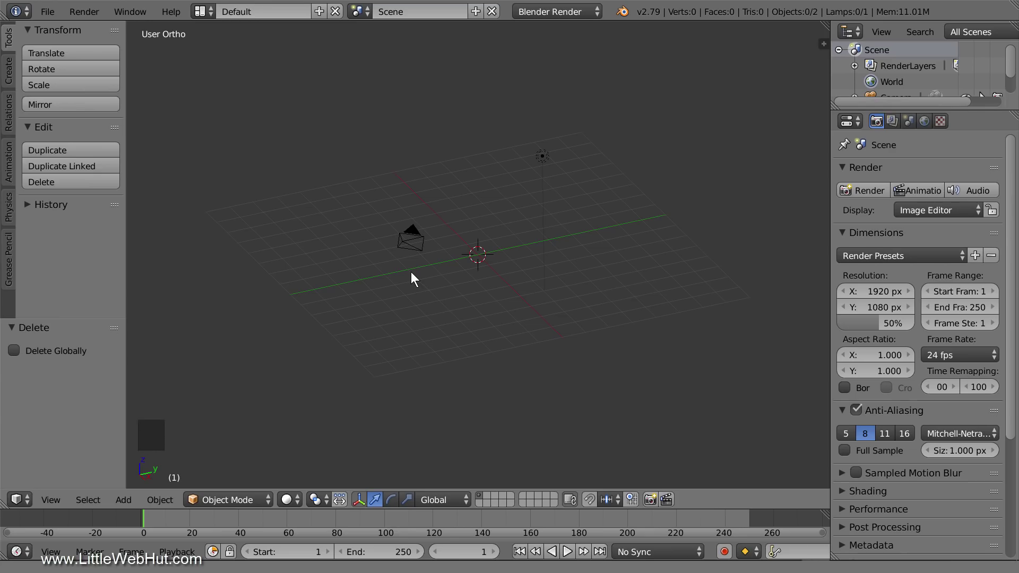
Snap the 3D cursor to the centre and add a mesh plane there
key("shift+s")
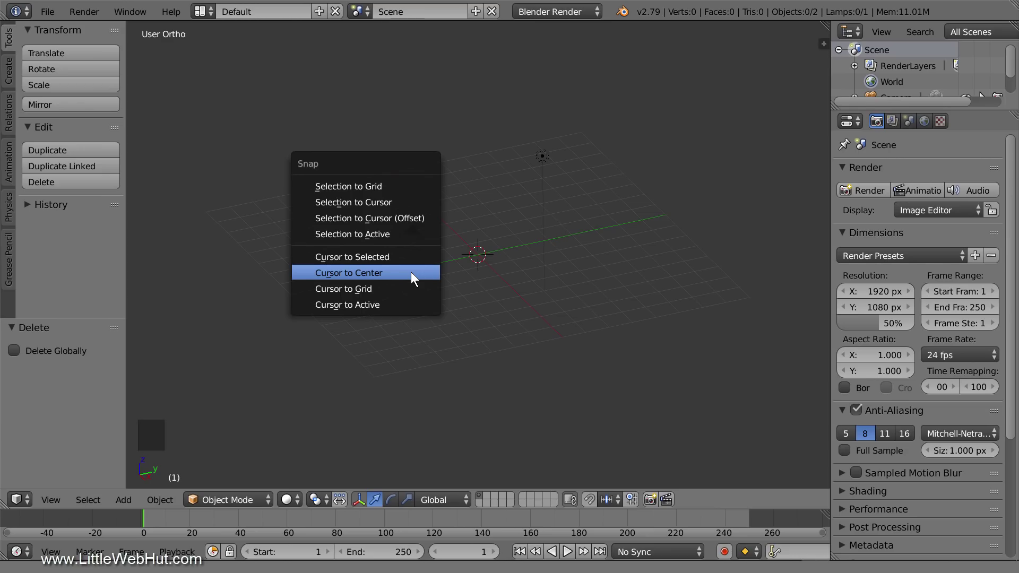
left_click(410, 272)
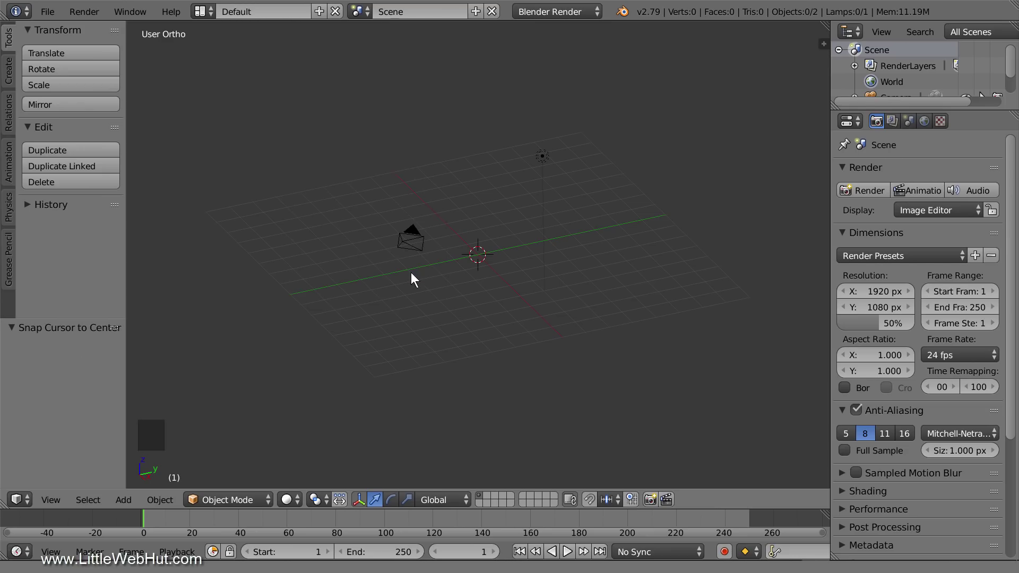
key("shift+a")
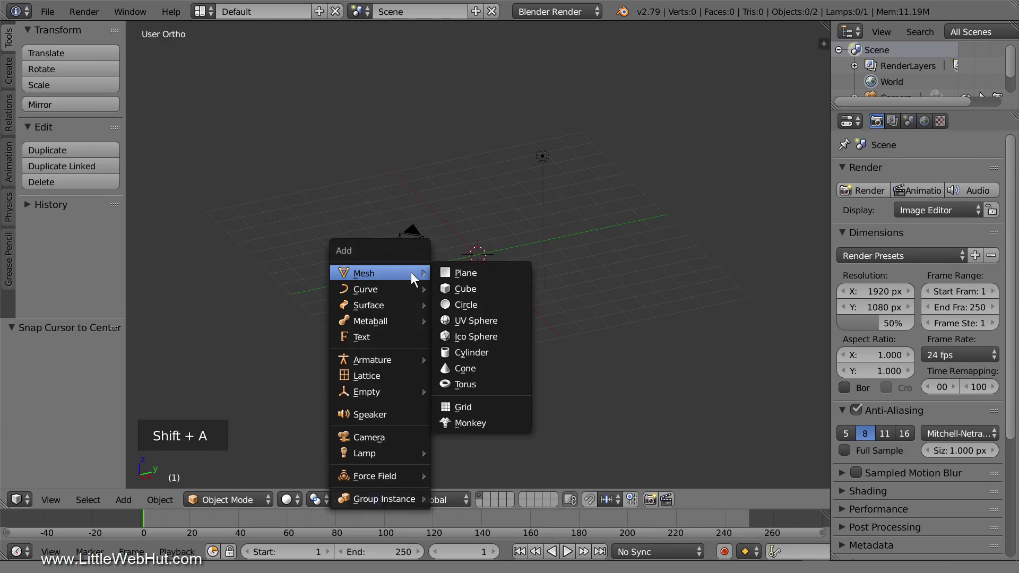
left_click(494, 273)
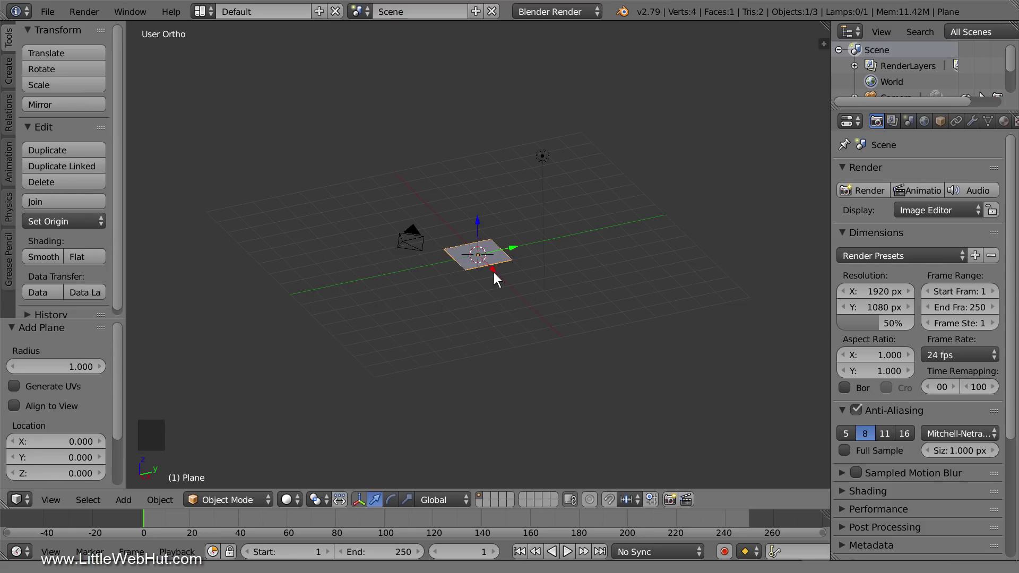
Subdivide the plane with 5 cuts in Edit Mode, then return to Object Mode
scroll(493, 272, "up", 10)
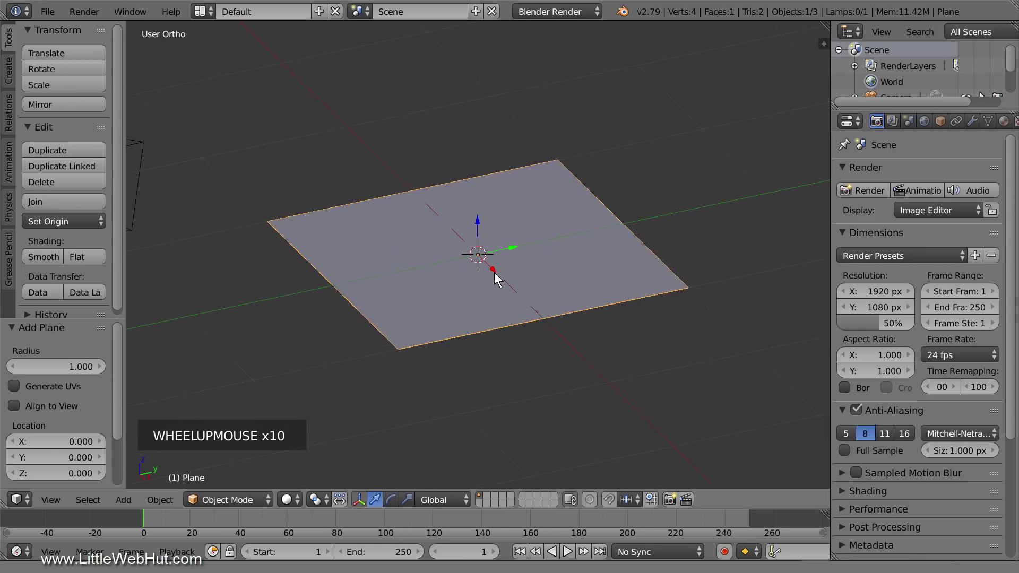
scroll(494, 272, "up", 2)
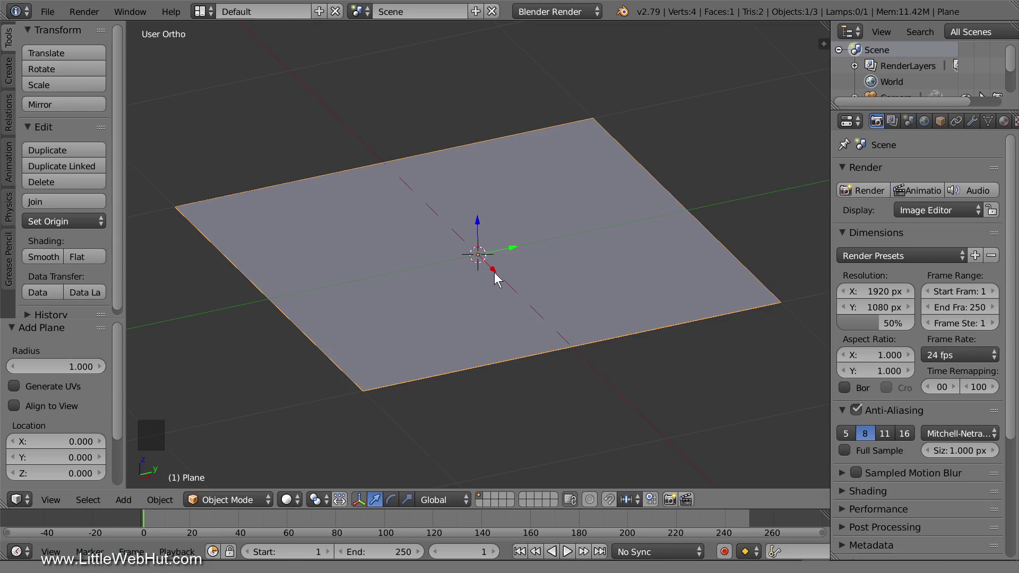
key("Tab")
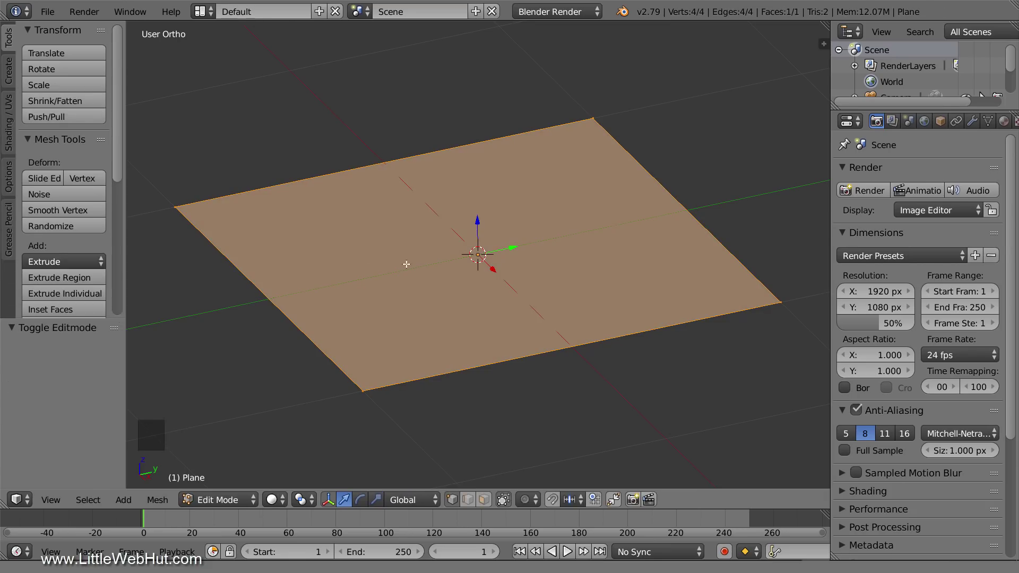
left_click_drag(117, 149, 113, 183)
left_click(84, 276)
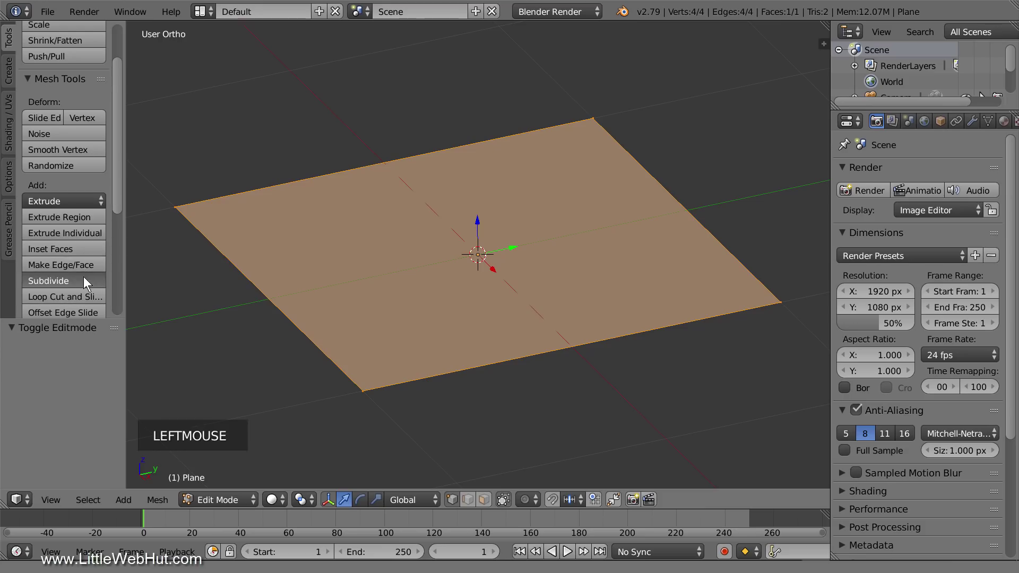
left_click(99, 366)
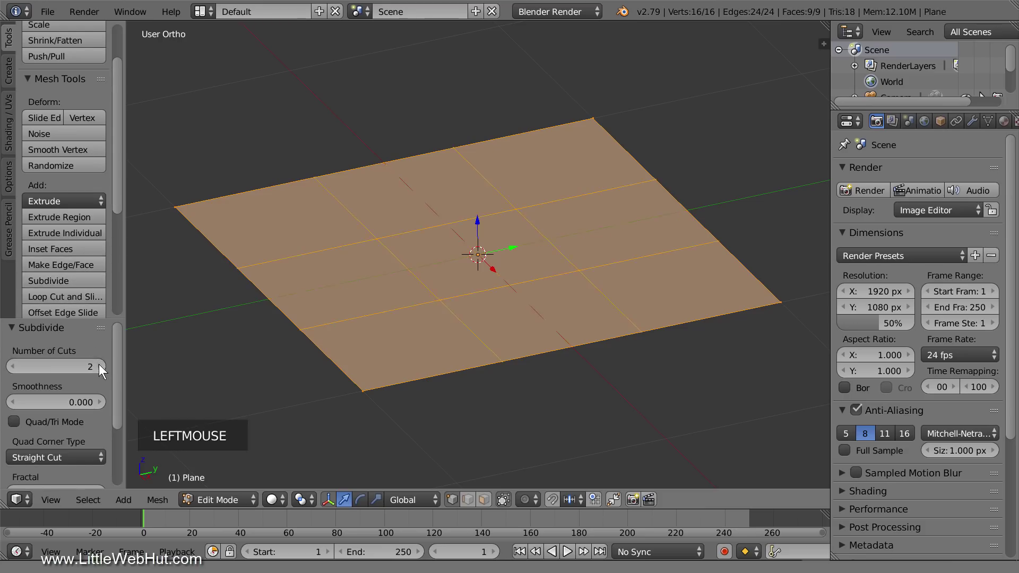
left_click(99, 366)
left_click(100, 366)
left_click(100, 366)
left_click(99, 366)
left_click(100, 366)
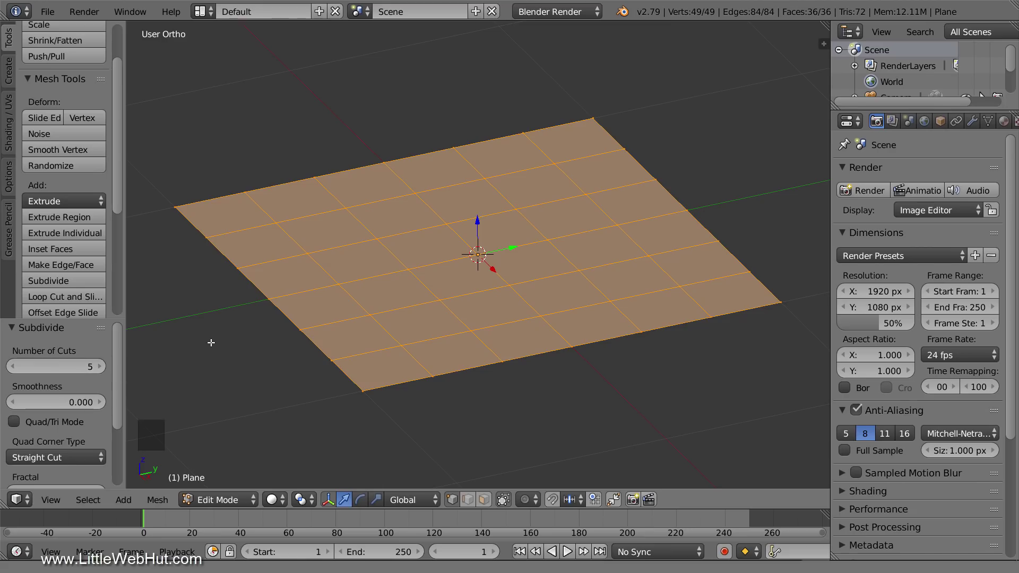
key("Tab")
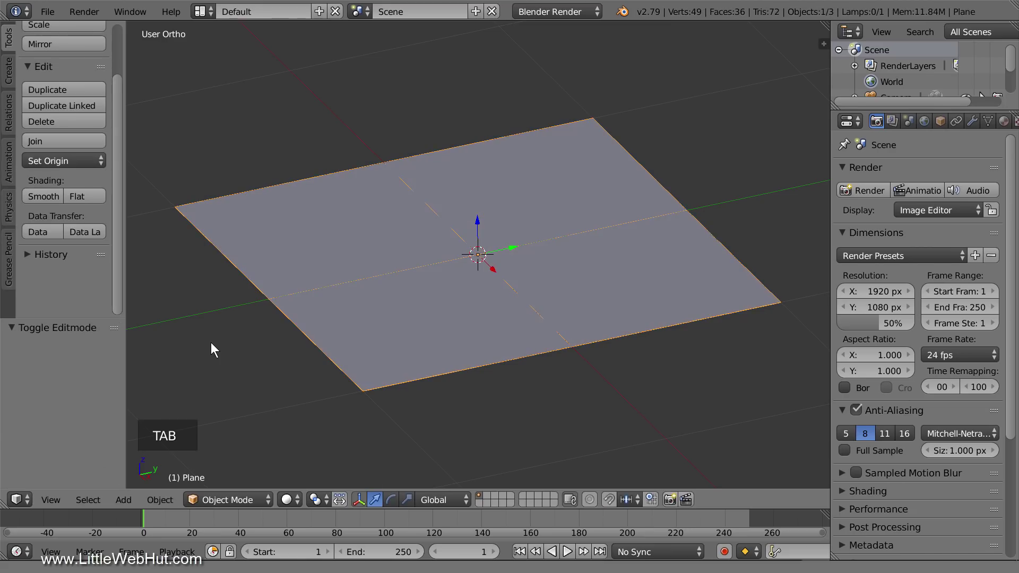
Add a Solidify modifier to the plane with a thickness of 0.1
left_click(971, 121)
left_click(909, 171)
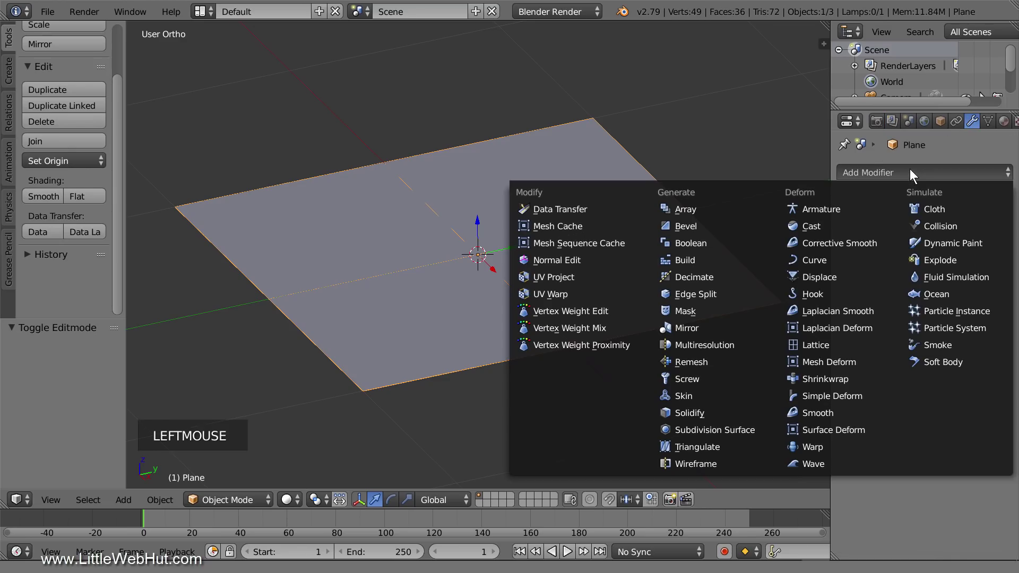
left_click(713, 412)
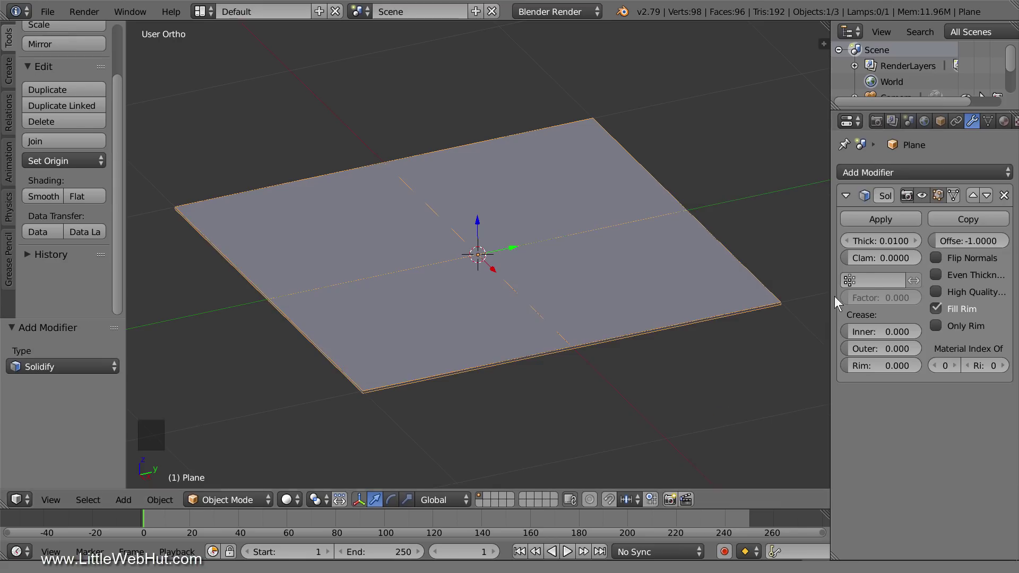
left_click(871, 241)
type(".1")
key("Return")
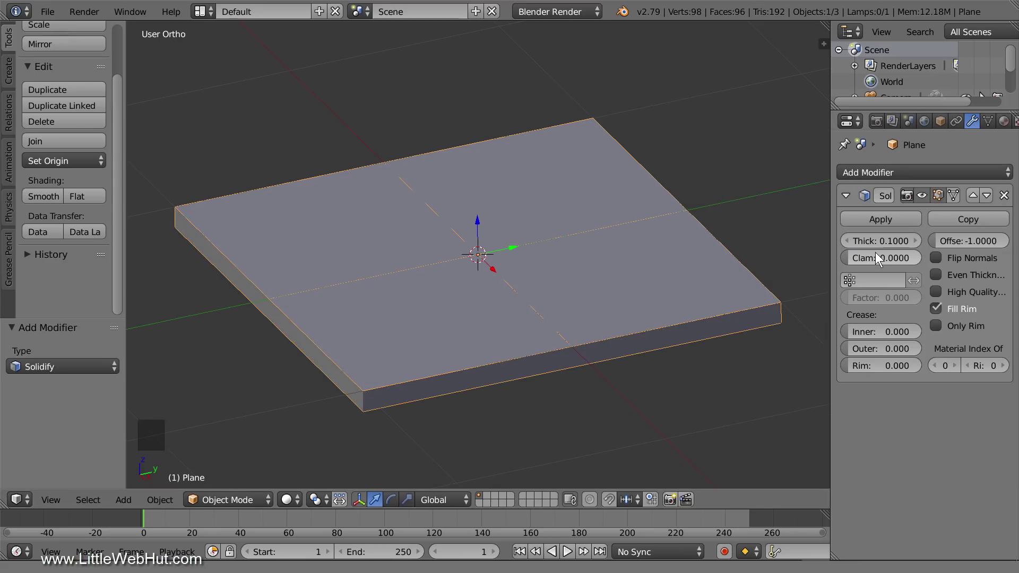
Add a Subdivision Surface modifier with 2 view subdivisions to the plane and shade it smooth
left_click(903, 169)
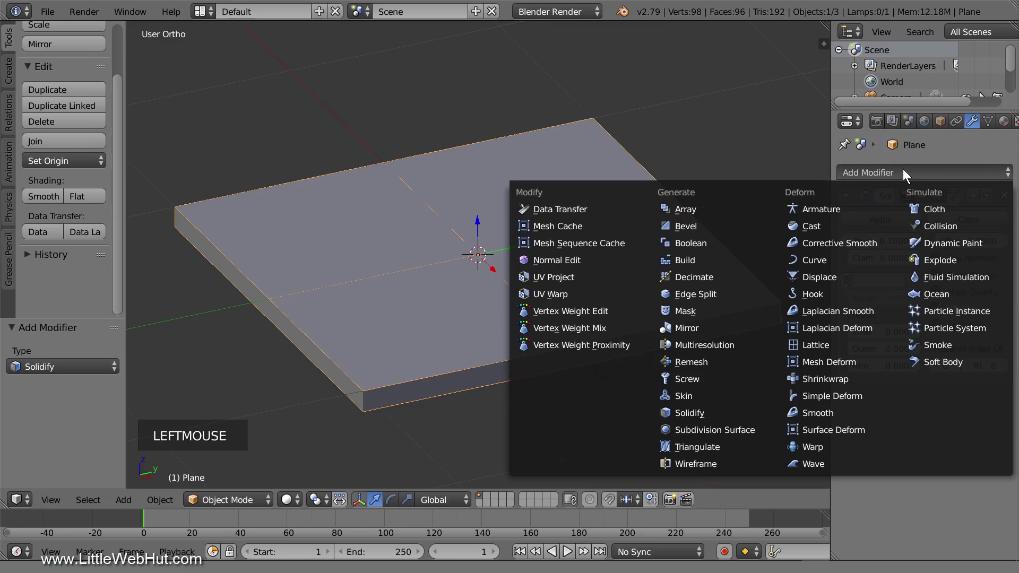
left_click(761, 430)
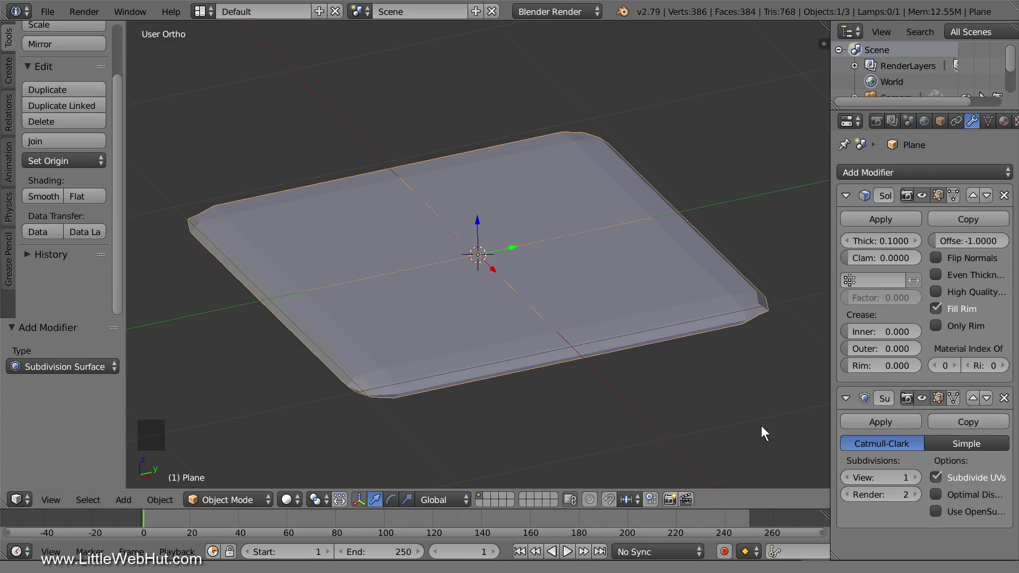
left_click(916, 477)
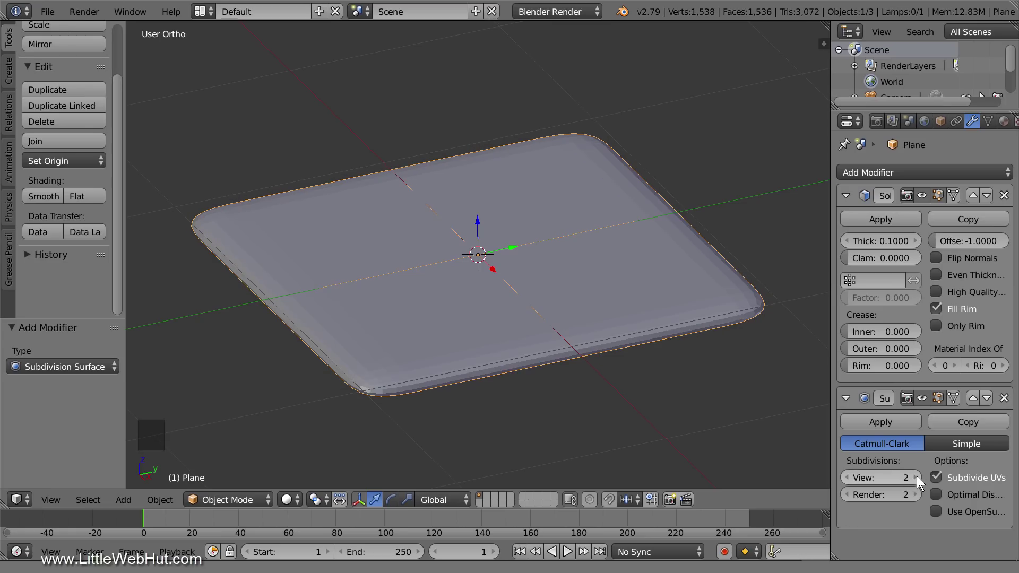
left_click(43, 193)
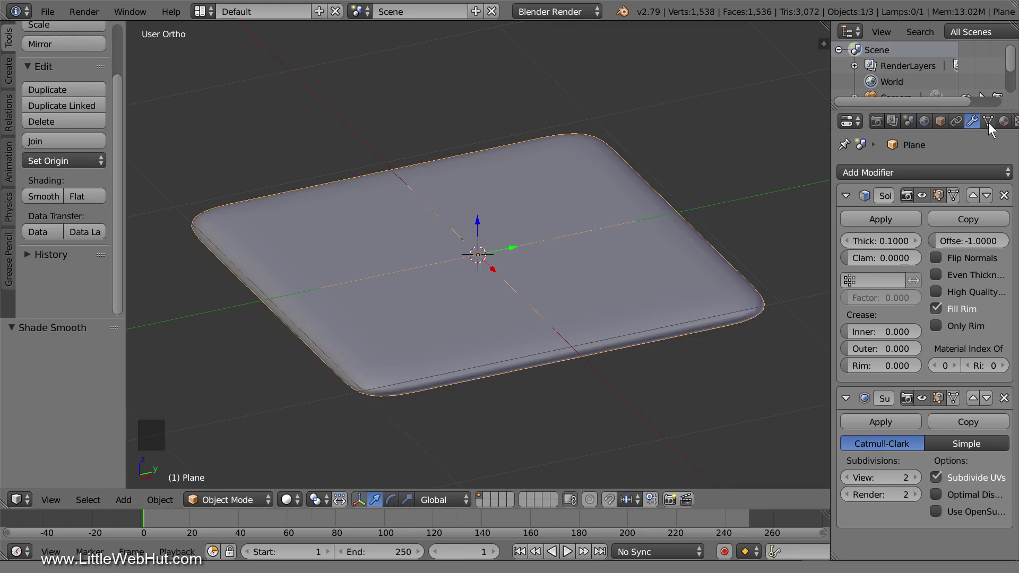
Create a new material on the plane and change the render engine to Cycles Render
left_click(1003, 121)
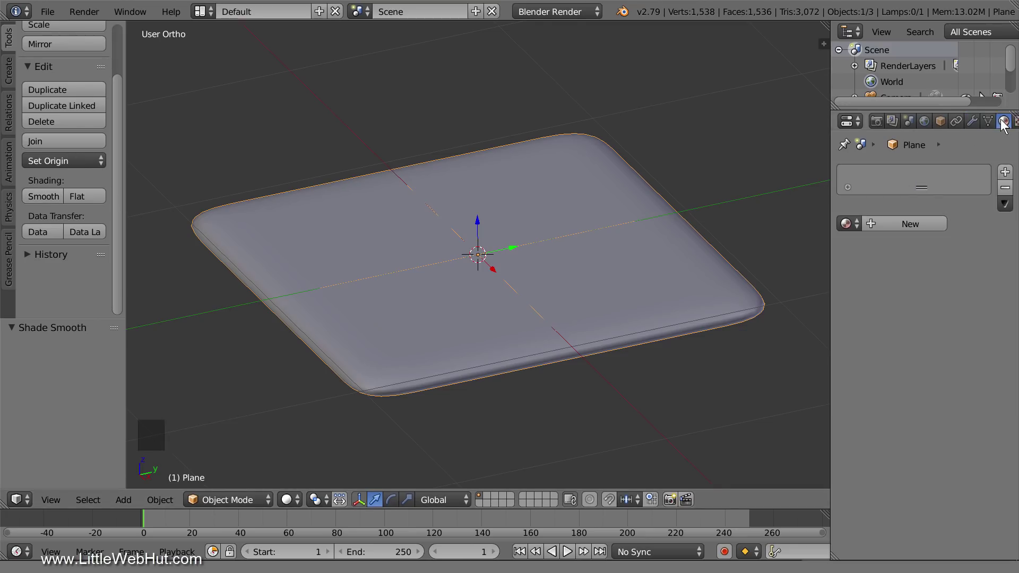
left_click(890, 223)
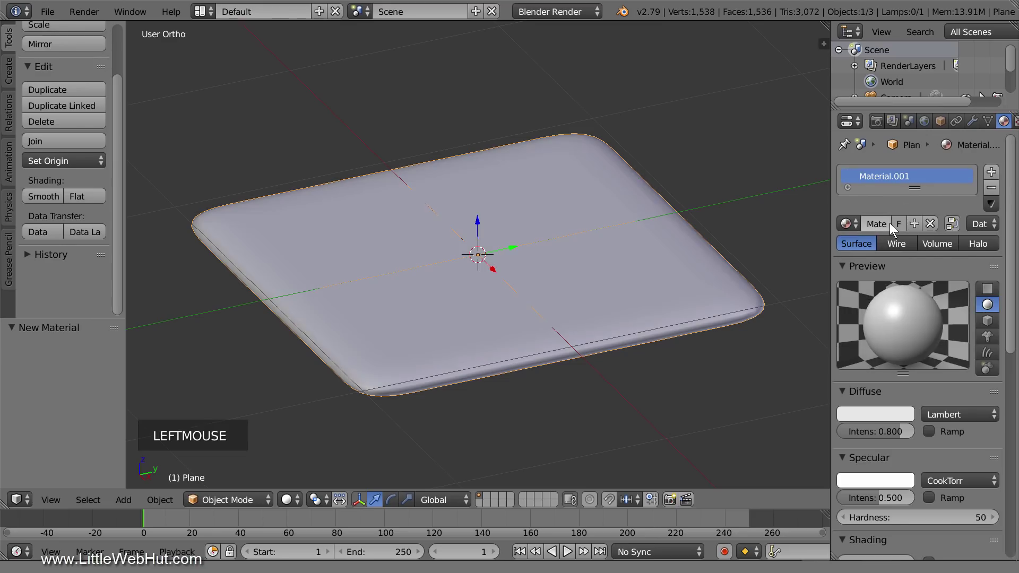
left_click(579, 11)
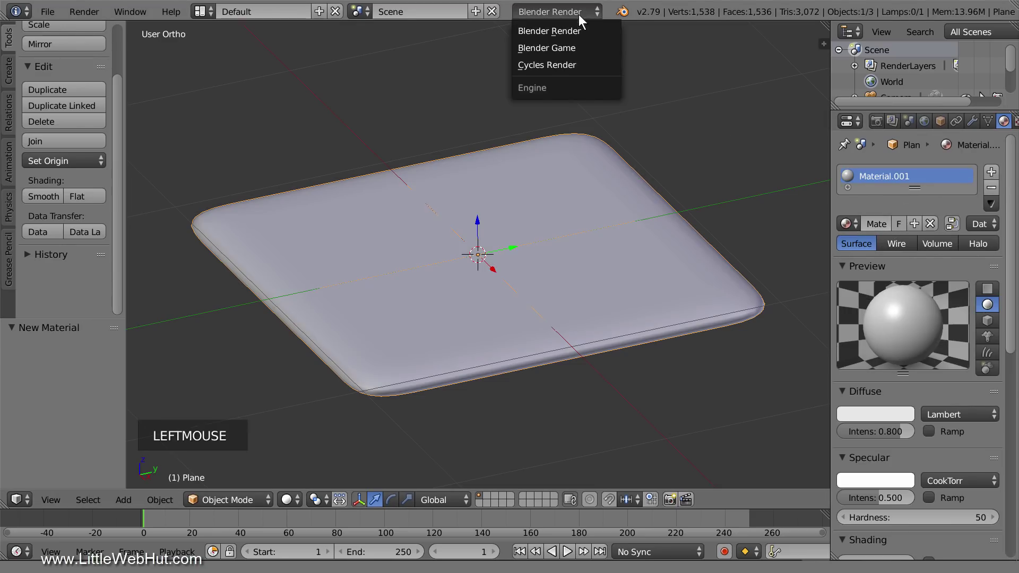
left_click(586, 64)
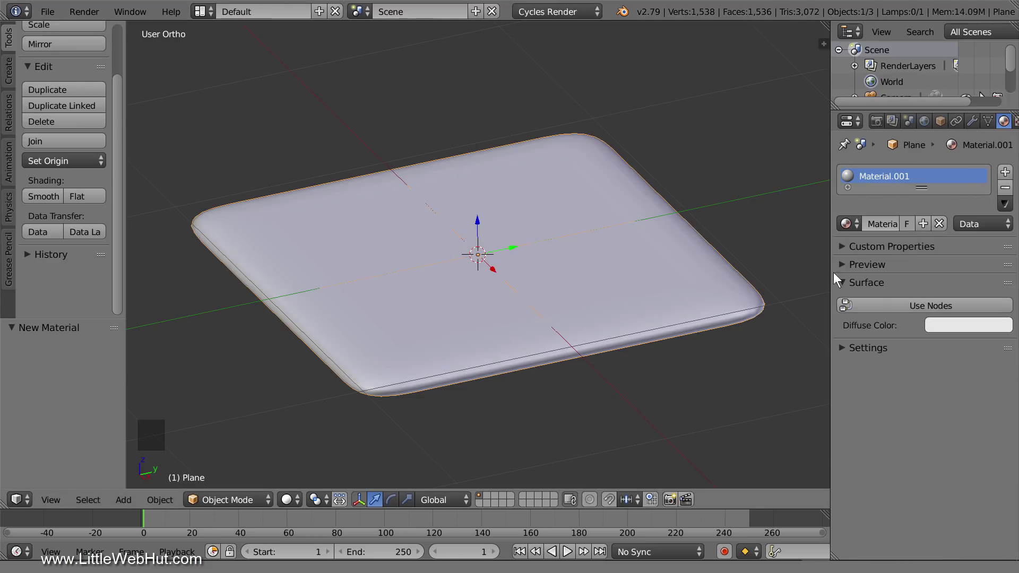
Enable nodes for the plane's material and set its surface shader to Principled BSDF
left_click(875, 299)
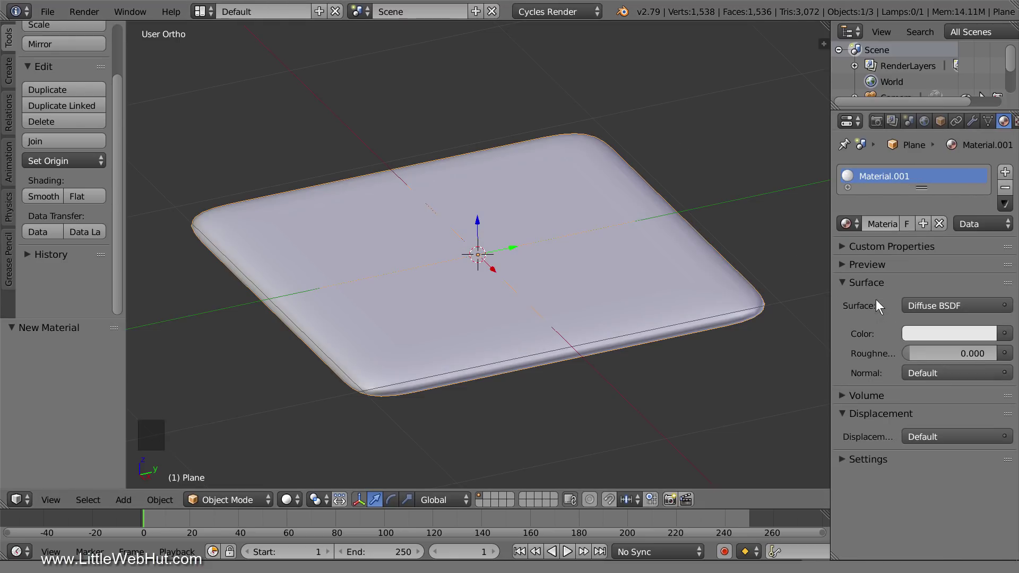
left_click(974, 307)
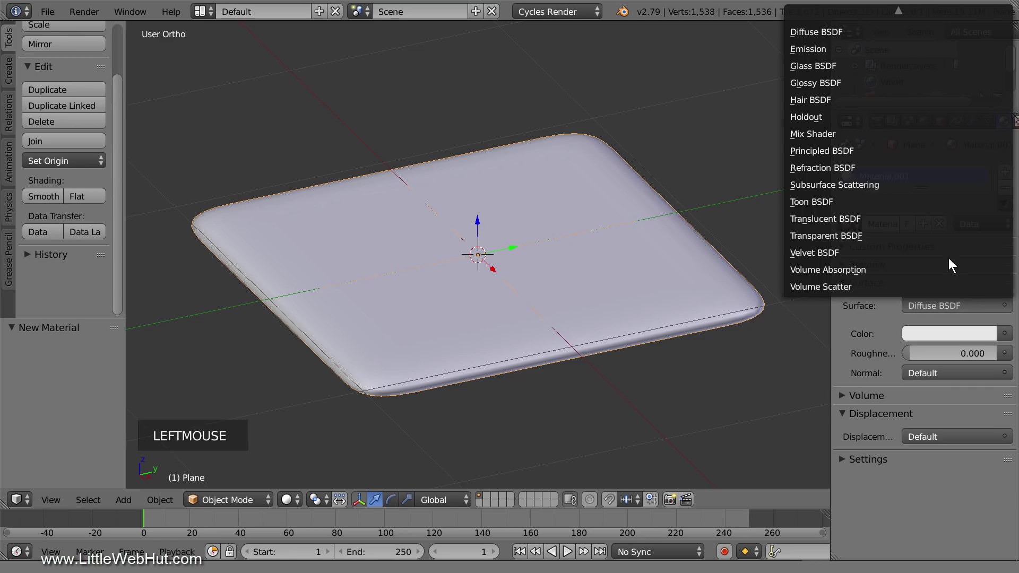
left_click(870, 151)
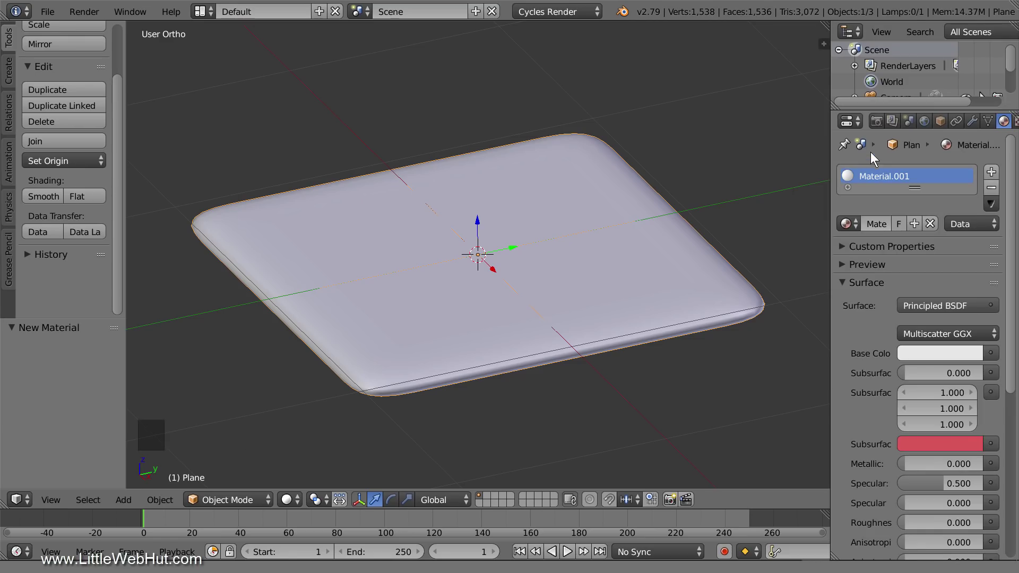
Set the material's base color to hex E7A100 and its roughness to 0.3
left_click(947, 351)
left_click(951, 257)
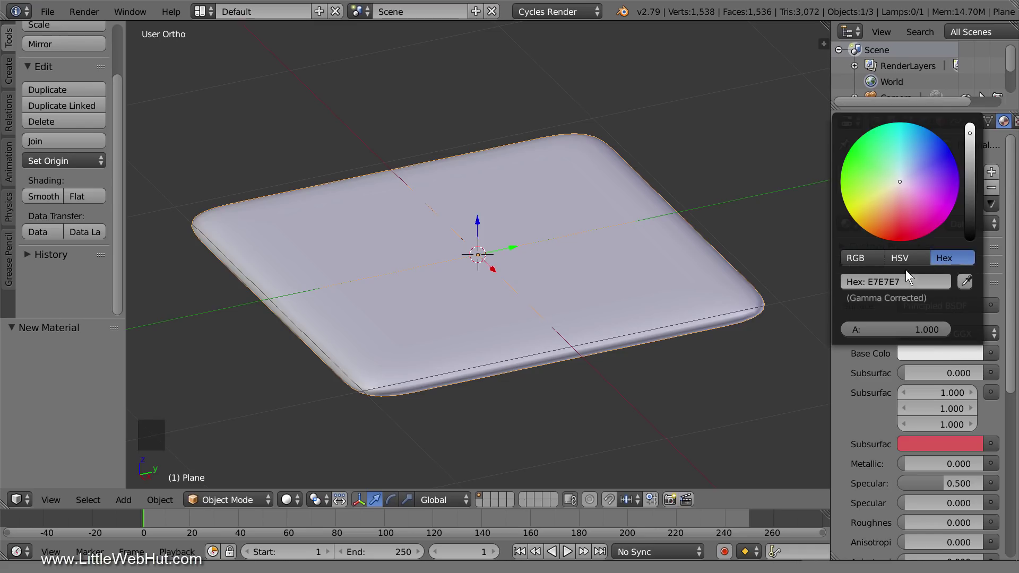
left_click(889, 276)
type("e7a100")
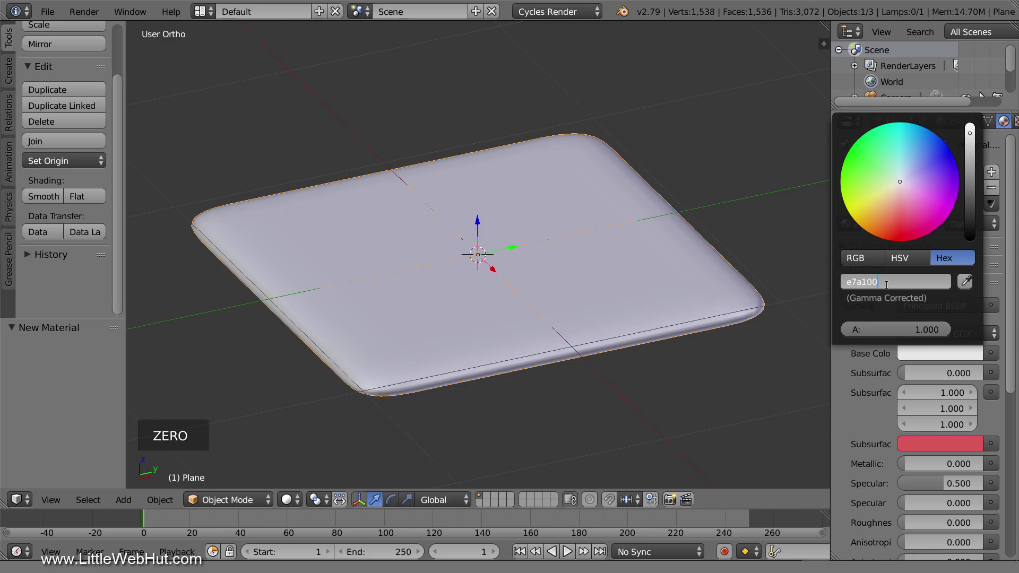
key("Return")
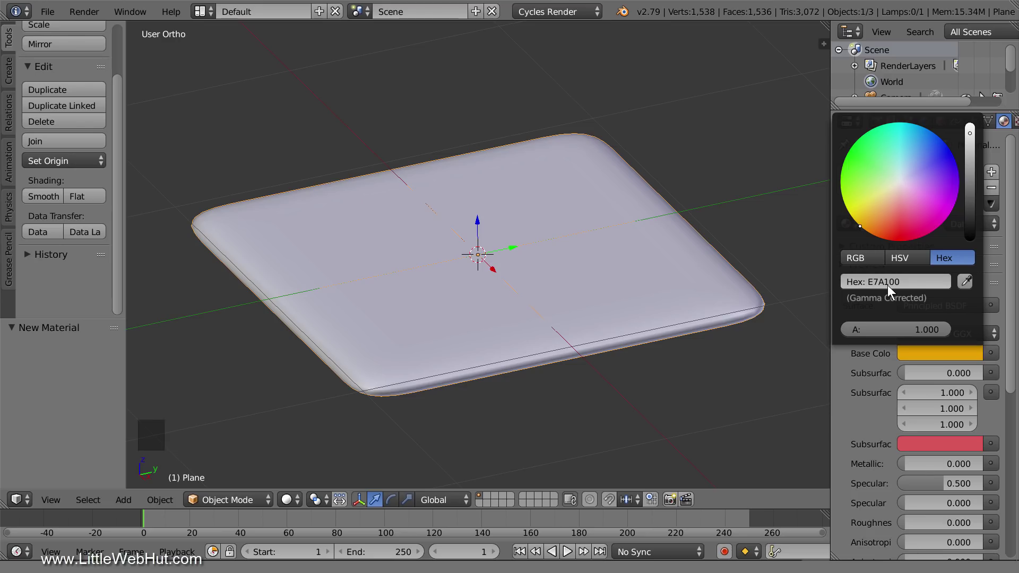
left_click(940, 523)
type(".3")
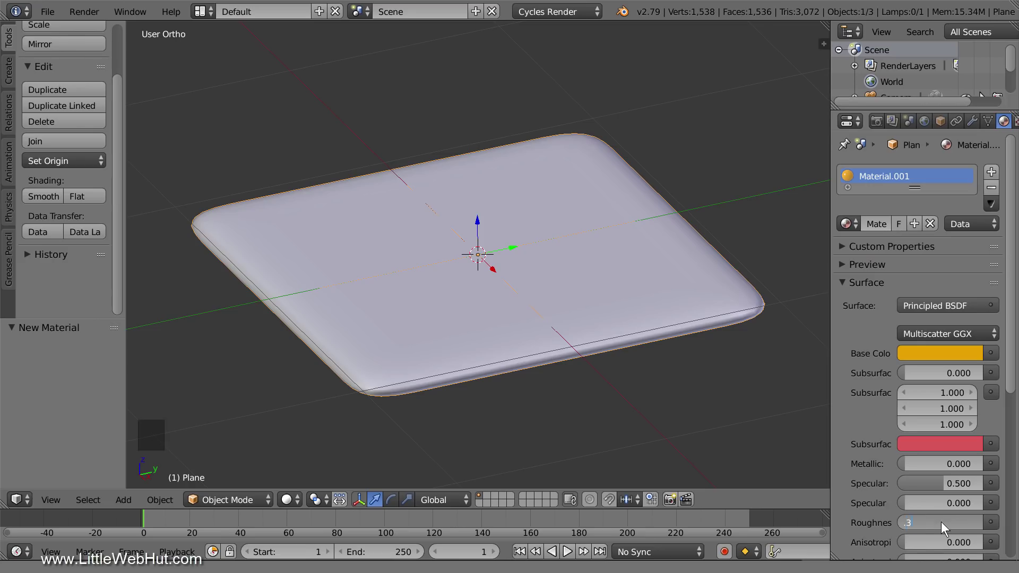
key("Return")
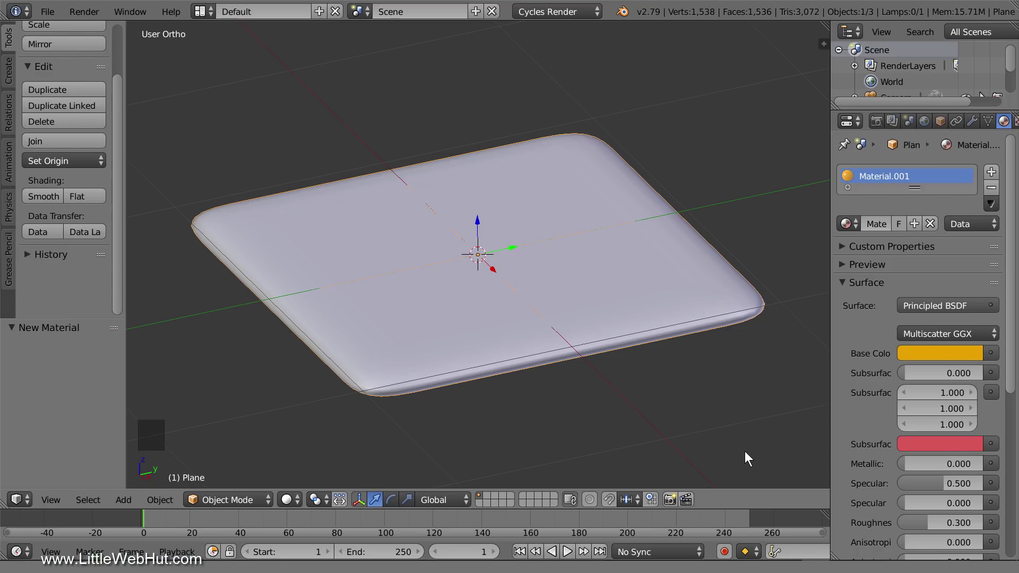
In Edit Mode, snap the 3D cursor to the center and add a UV sphere to the plane's mesh
key("Tab")
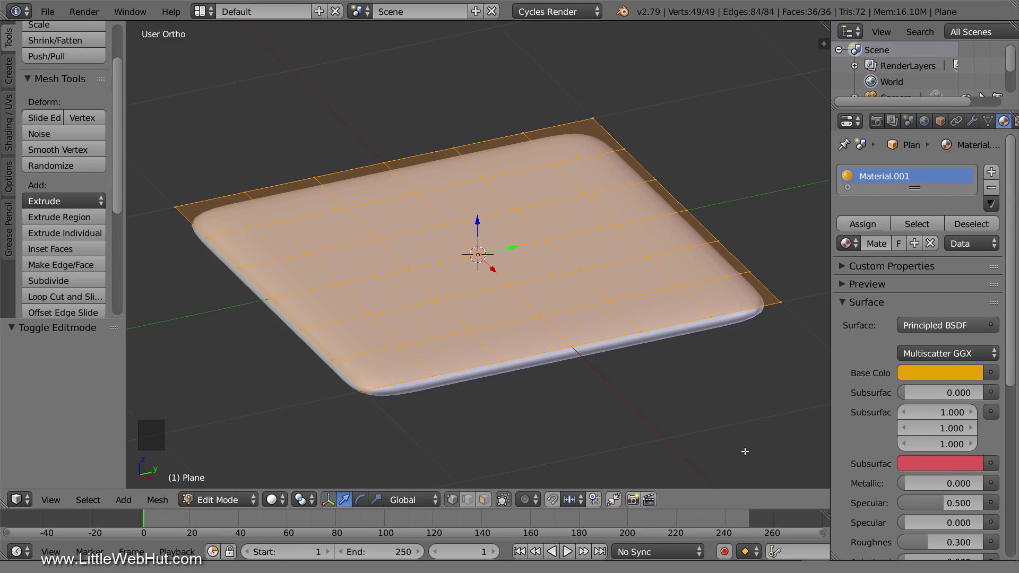
key("shift+s")
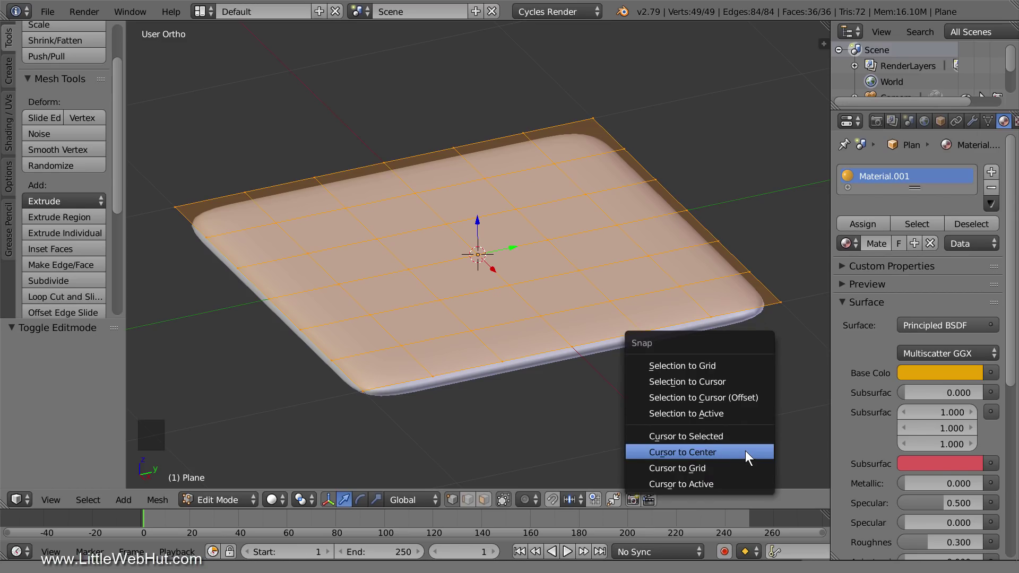
left_click(745, 451)
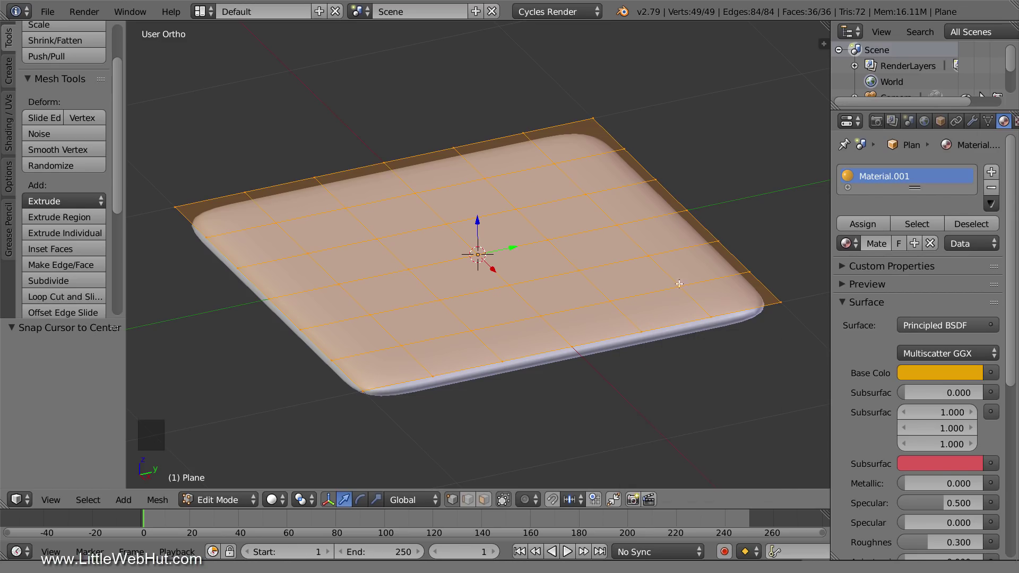
key("shift+a")
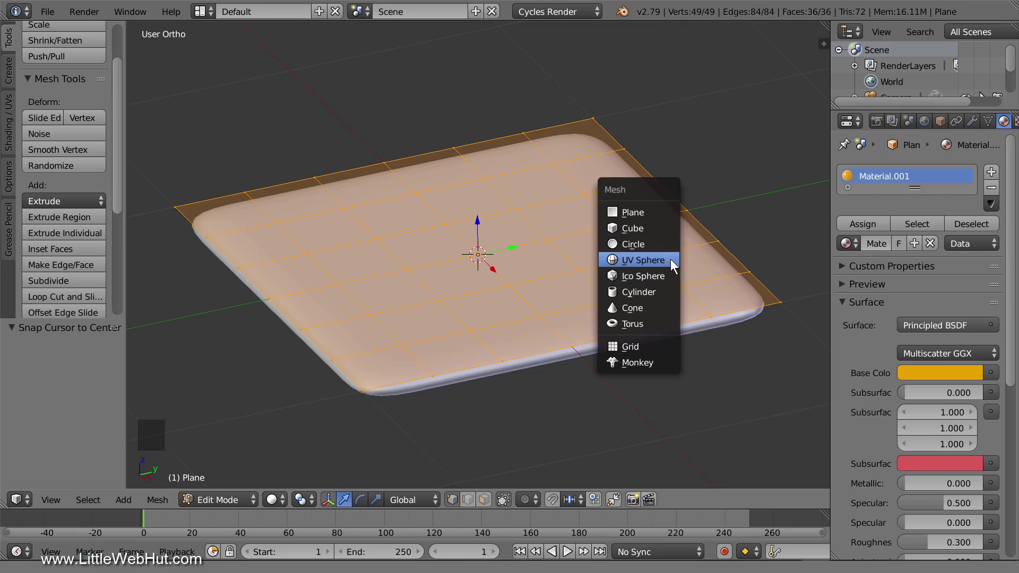
left_click(671, 259)
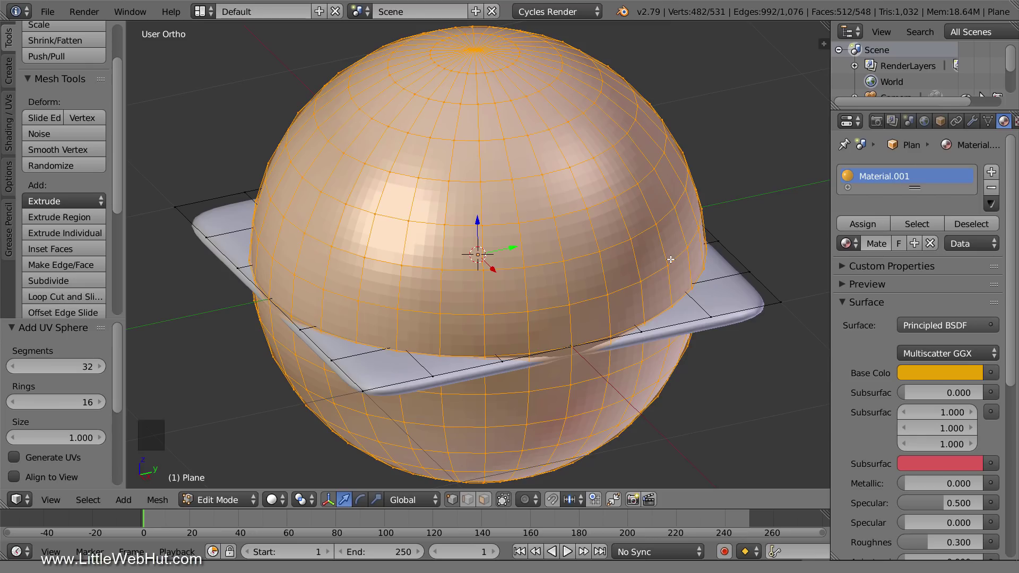
Rotate the sphere 90° about the X axis and 45° about the Z axis
key("r")
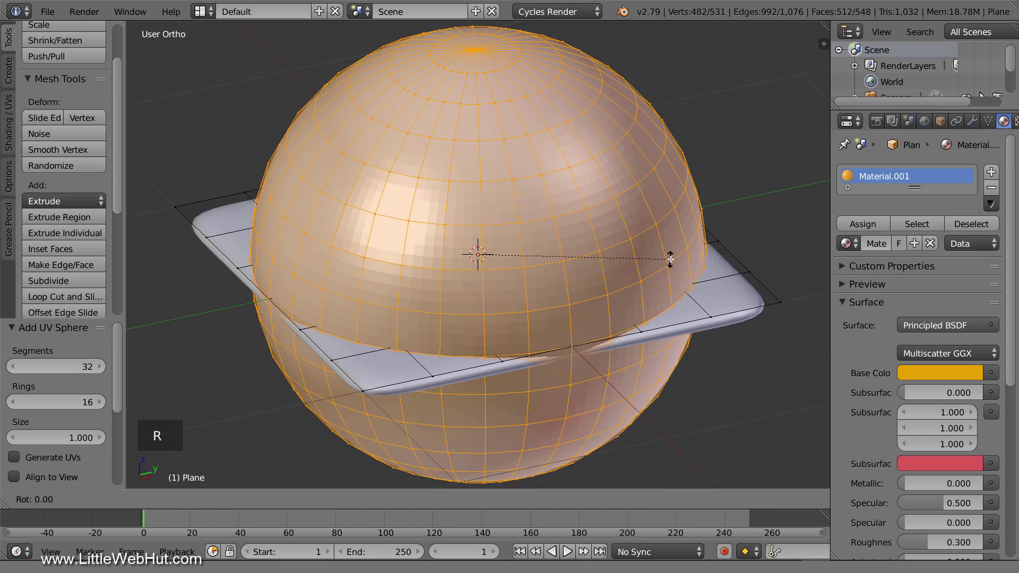
type("x")
type("90")
key("Return")
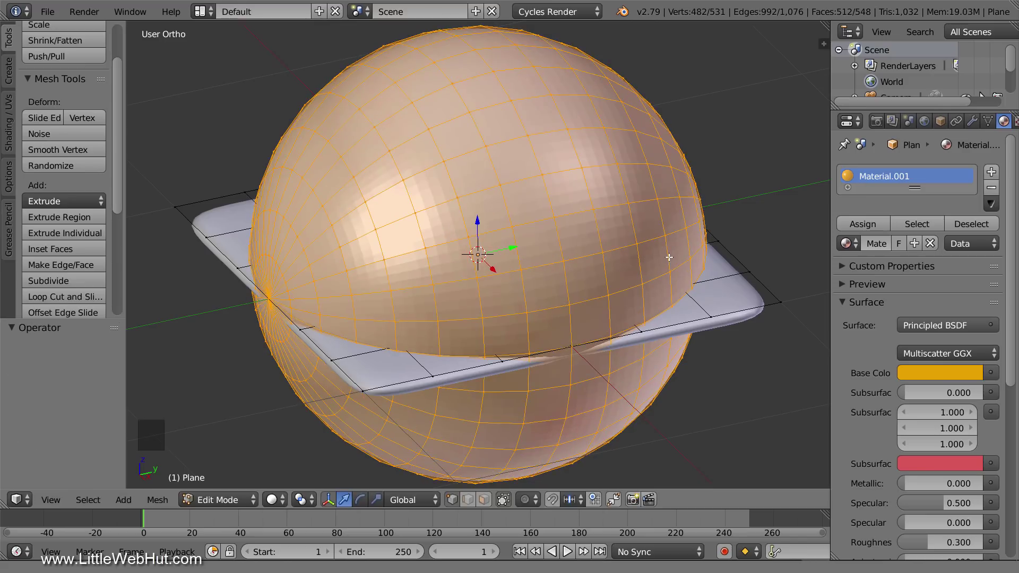
key("r")
type("z")
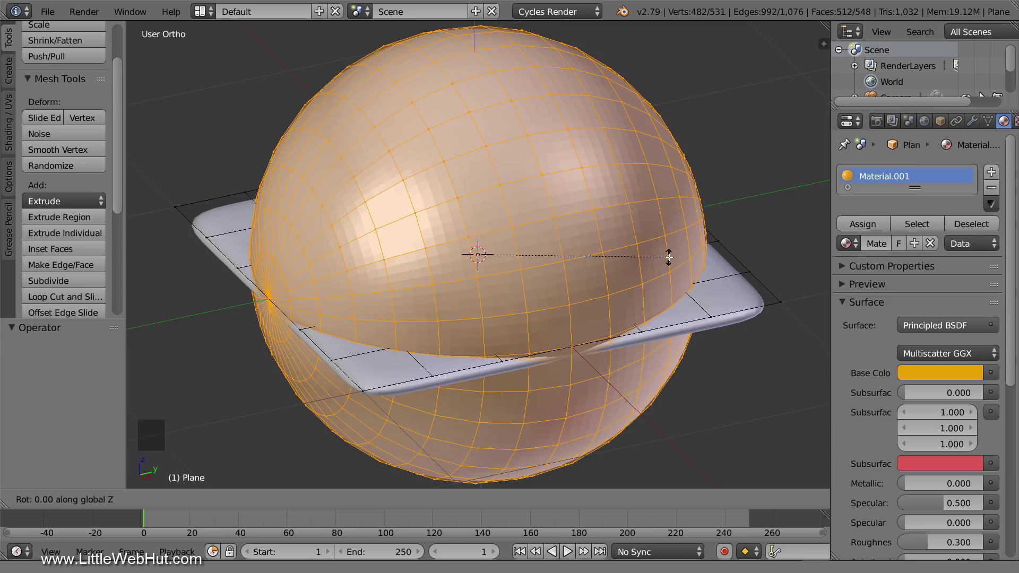
type("45")
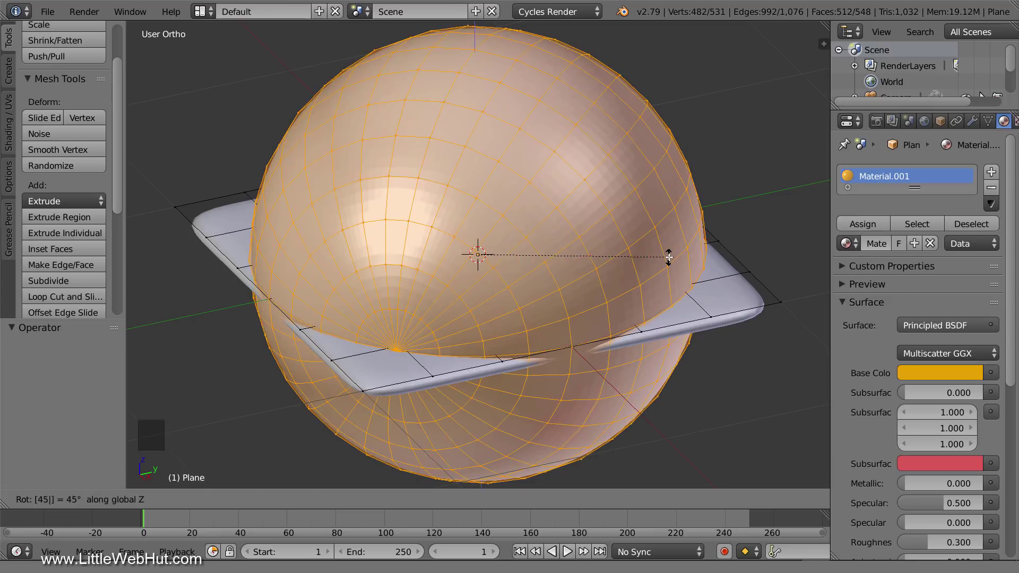
key("Return")
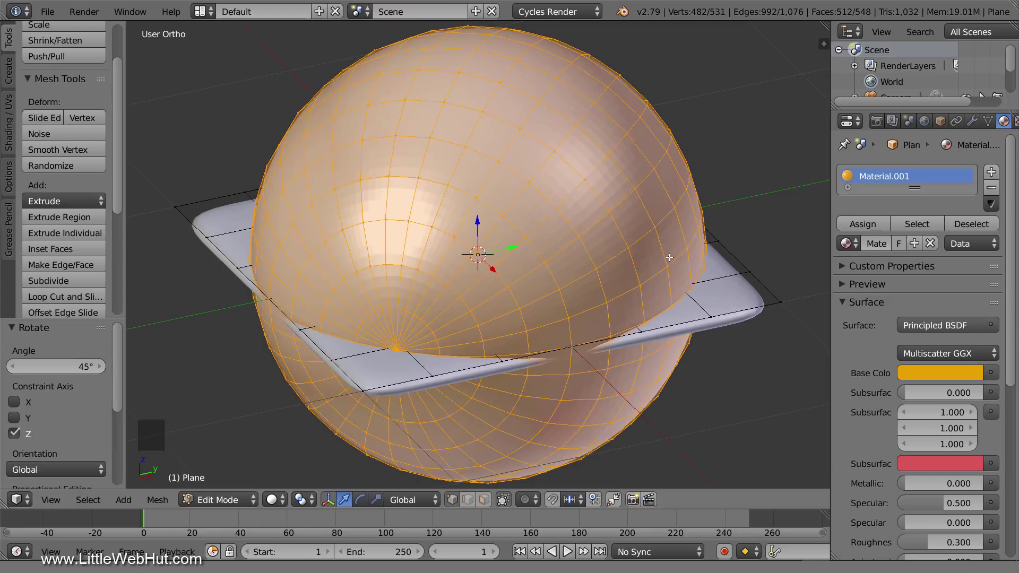
Scale the sphere uniformly by 0.2 and move it 0.02 up along the Z axis
type("s")
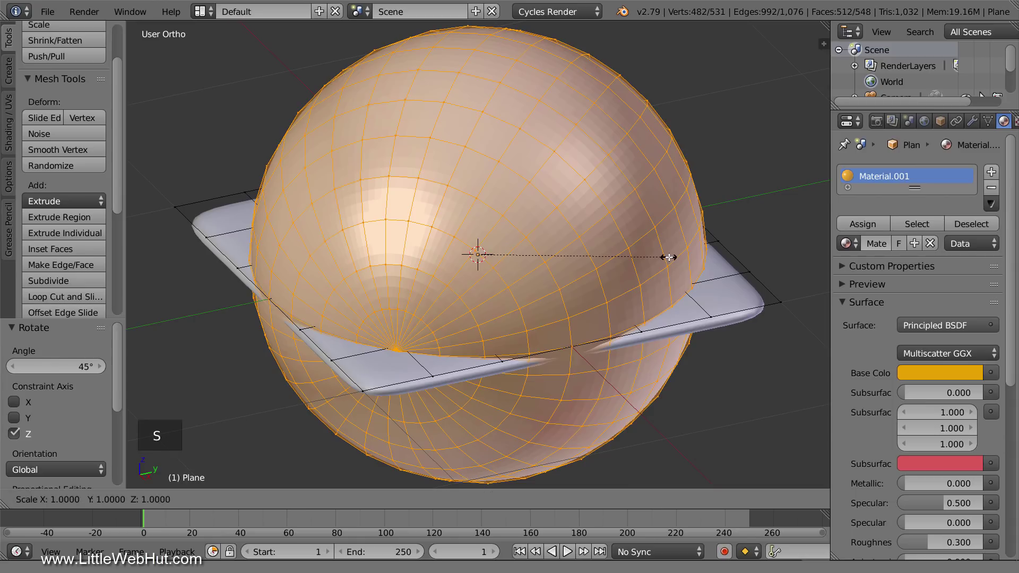
type(".2")
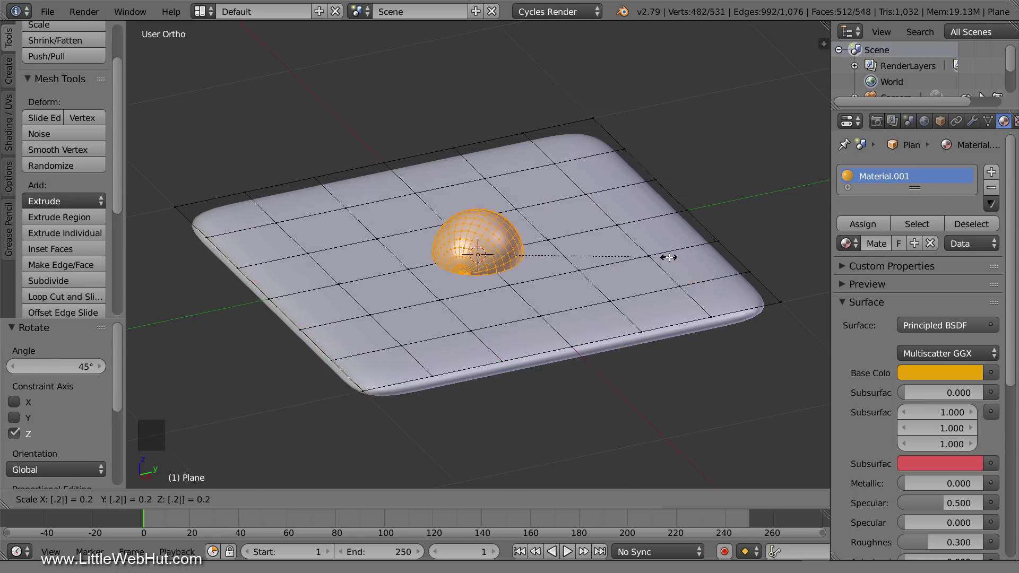
key("Return")
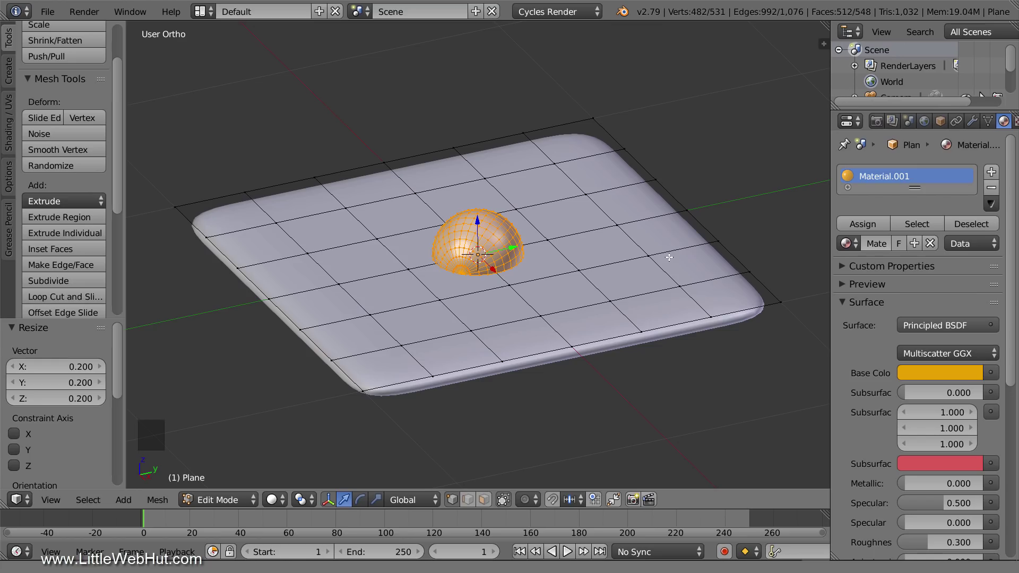
key("g")
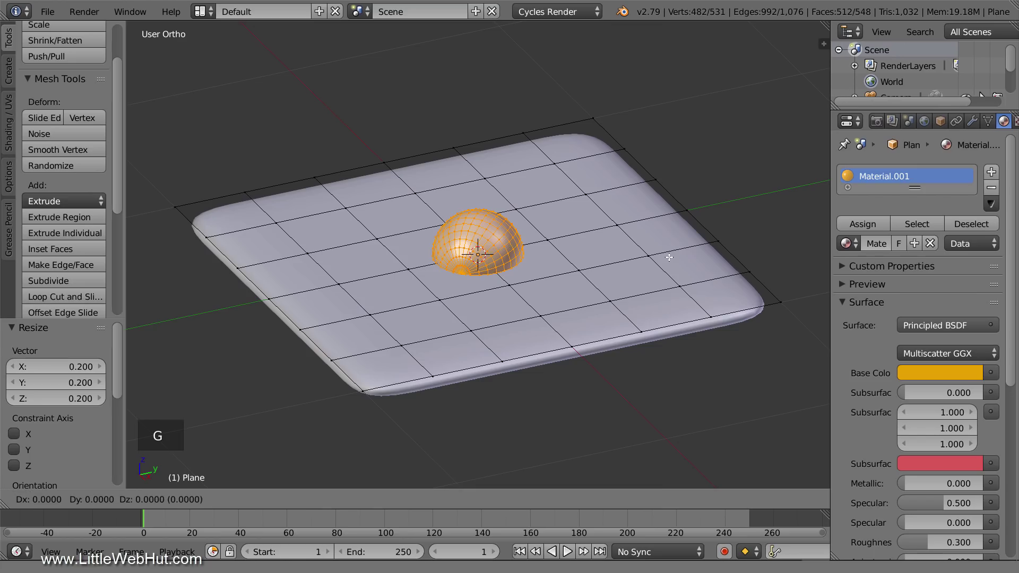
type("z")
type(".02")
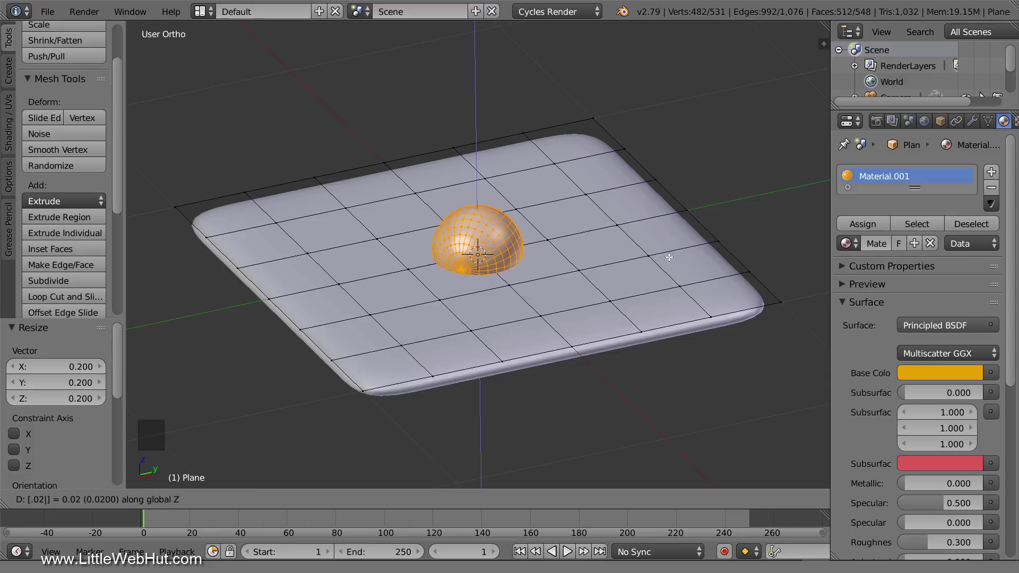
key("Return")
Select the sphere's front pole vertex and grow the selection to cover the five surrounding rings of faces
scroll(669, 257, "up", 9)
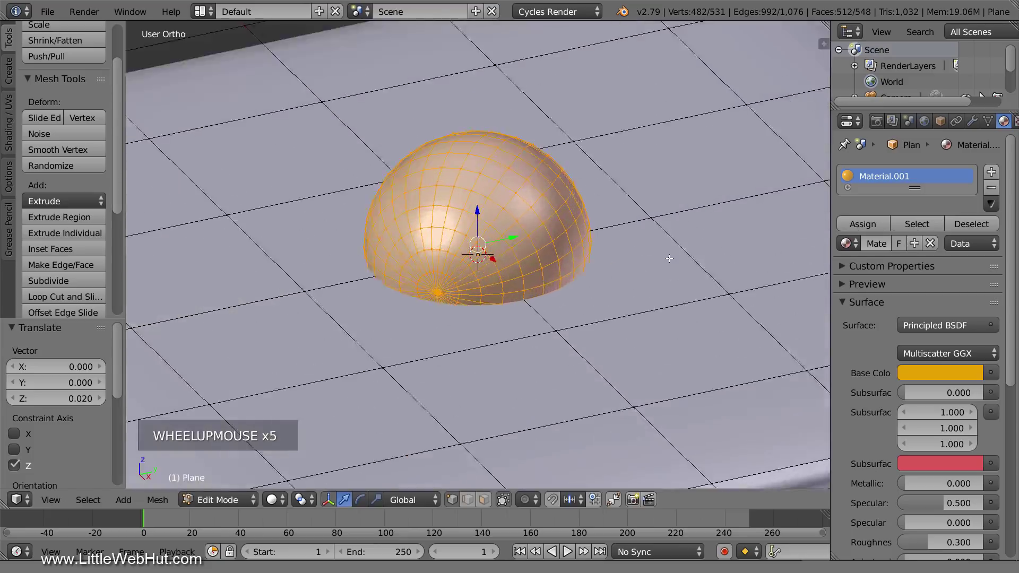
scroll(670, 260, "up", 1)
middle_click_drag(607, 198, 621, 292, "shift")
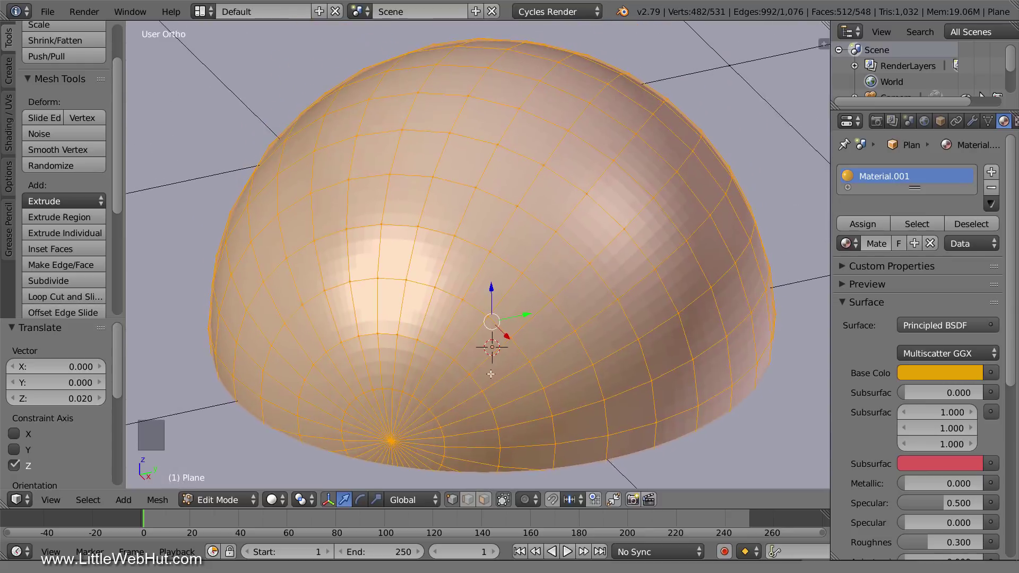
right_click(391, 441)
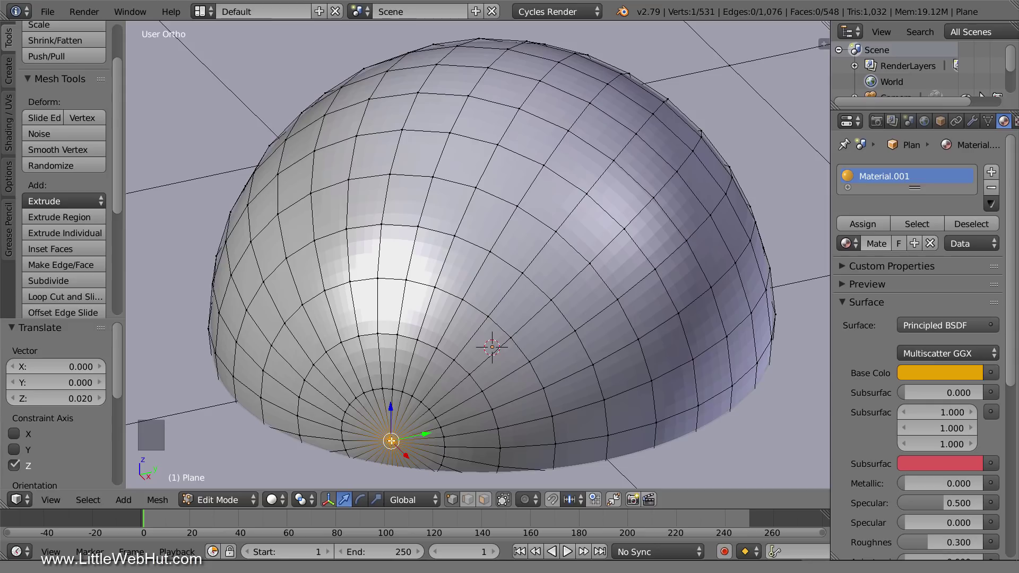
key("ctrl+KP_Add")
key("ctrl+KP_Add")
key("ctrl+KP_Add")
key("ctrl+KP_Add")
key("ctrl+KP_Add")
key("ctrl+KP_Add")
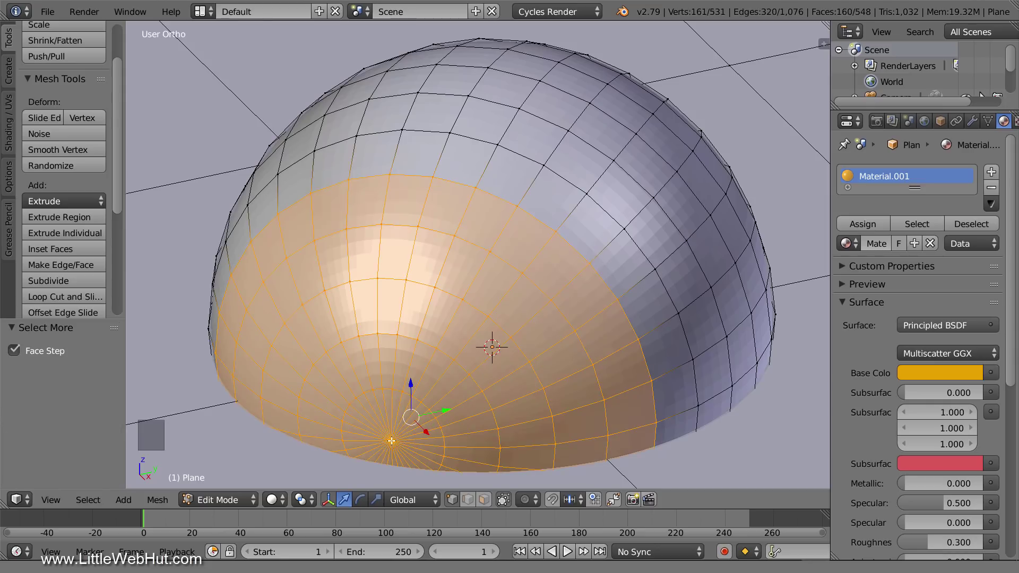
left_click(88, 500)
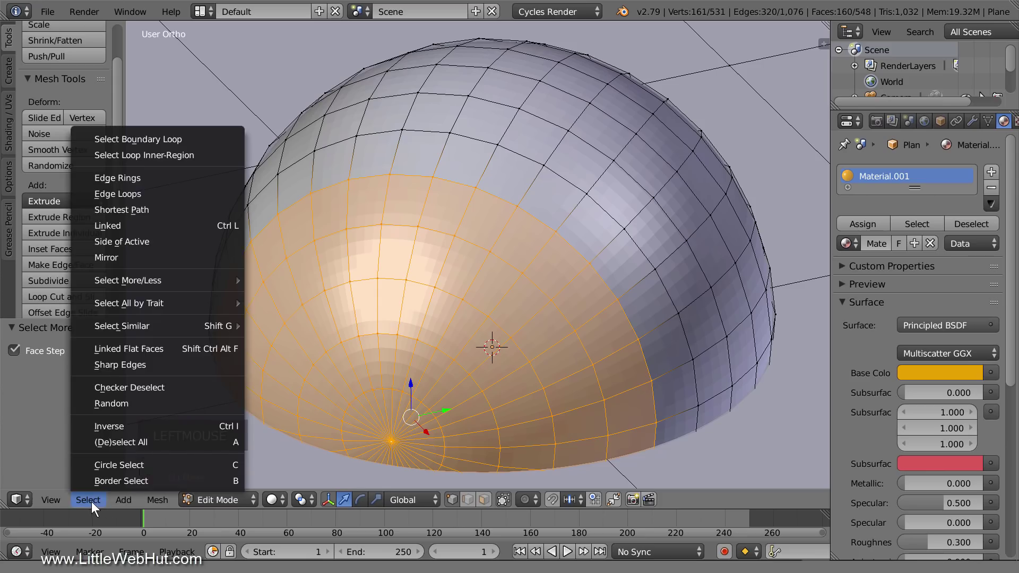
mouse_move(187, 276)
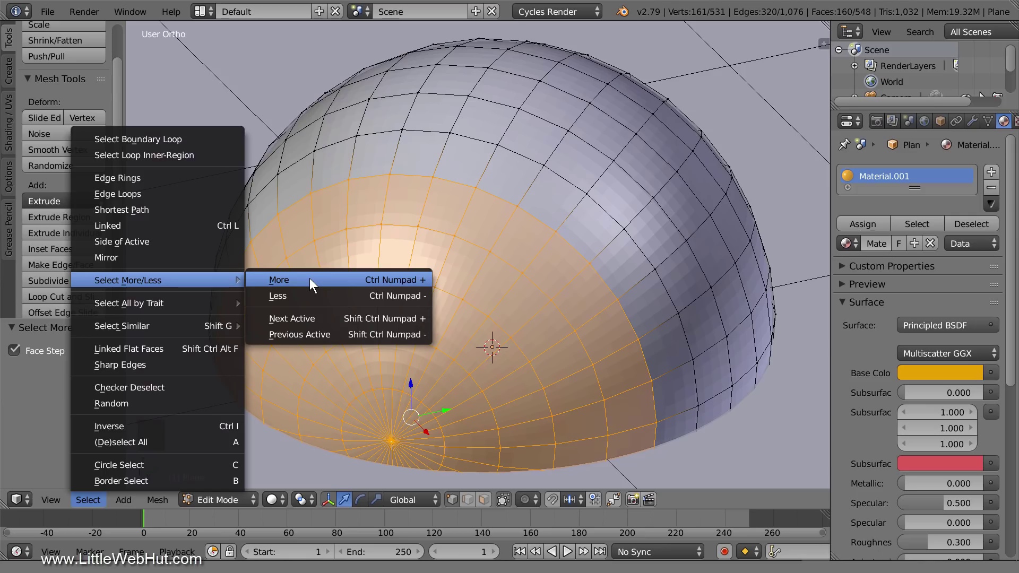
key("Escape")
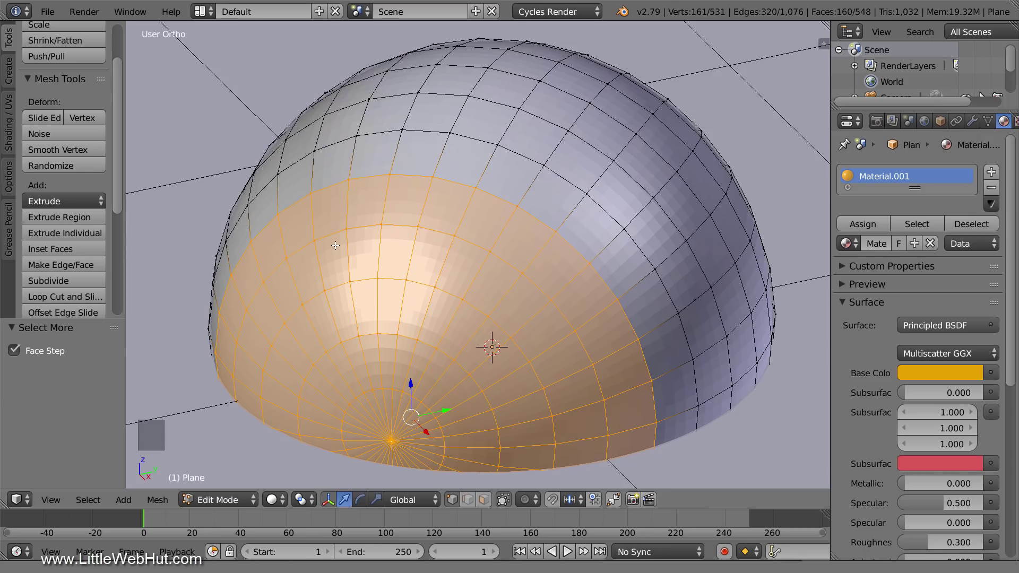
Extrude the selected sphere faces inward along their vertex normals with a shrink/fatten value of -0.02
left_click(78, 200)
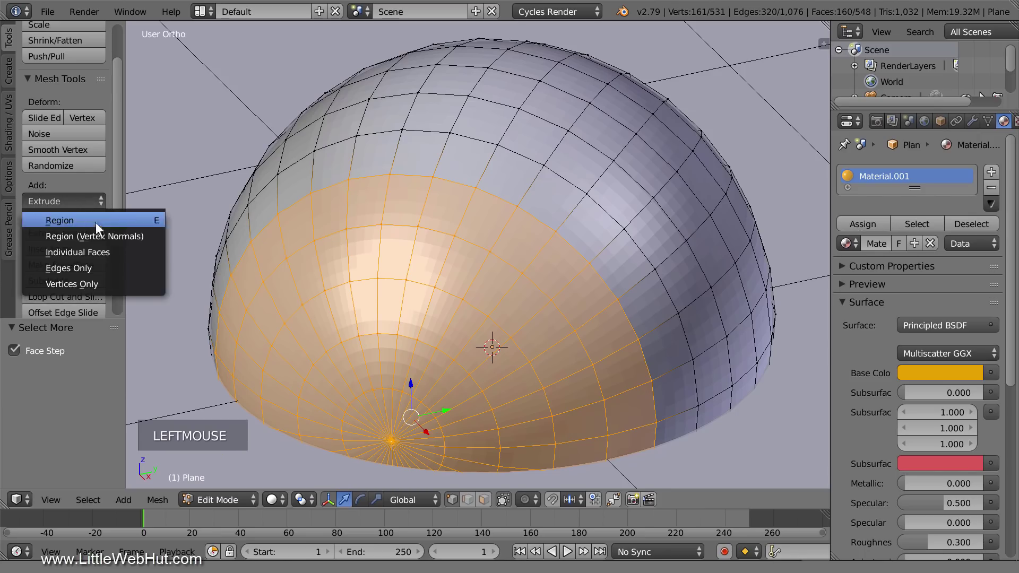
left_click(151, 235)
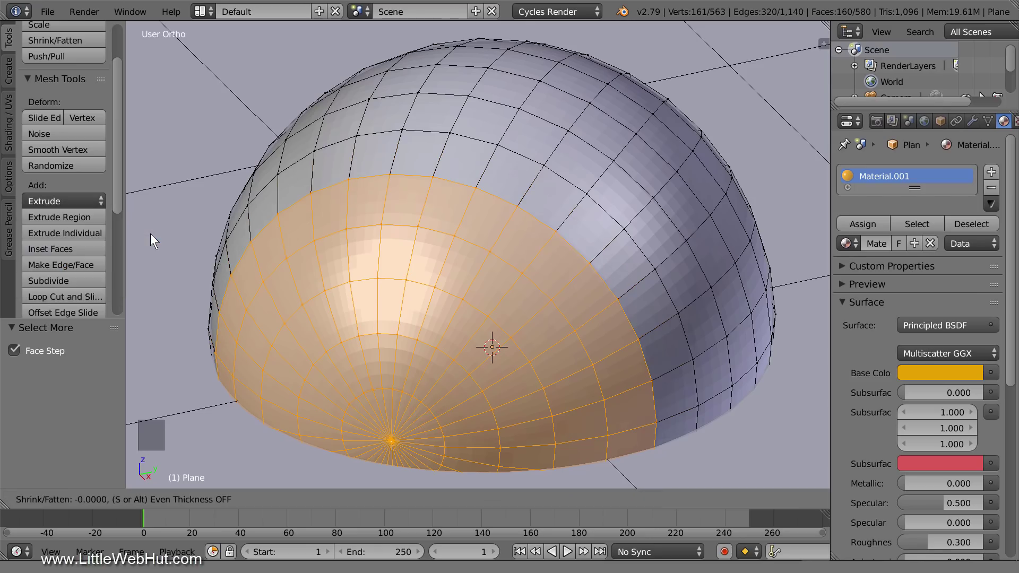
type("-.02")
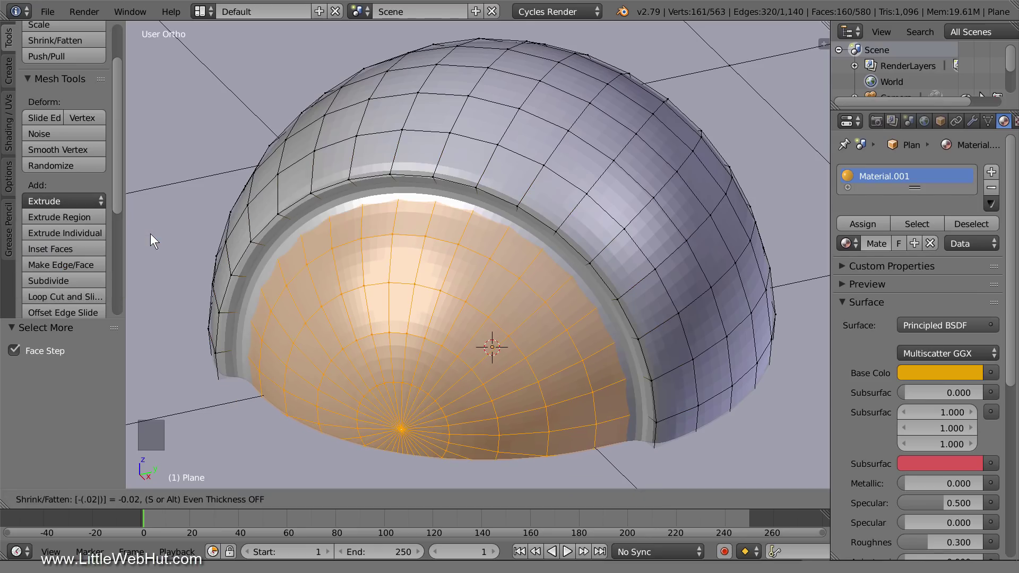
key("Return")
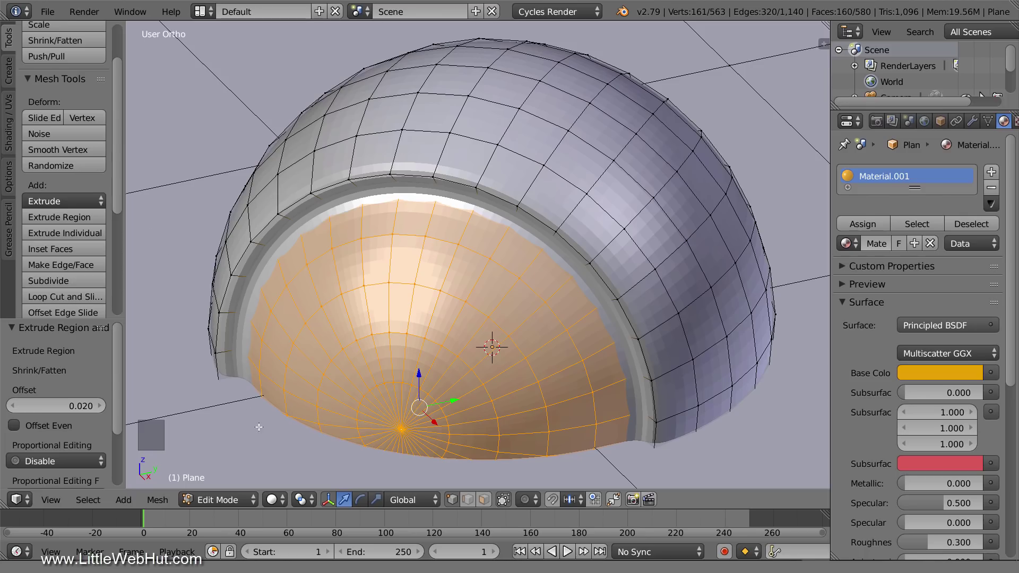
Show the viewport in Material shading and add a second material slot with a new material to the plane
left_click(275, 500)
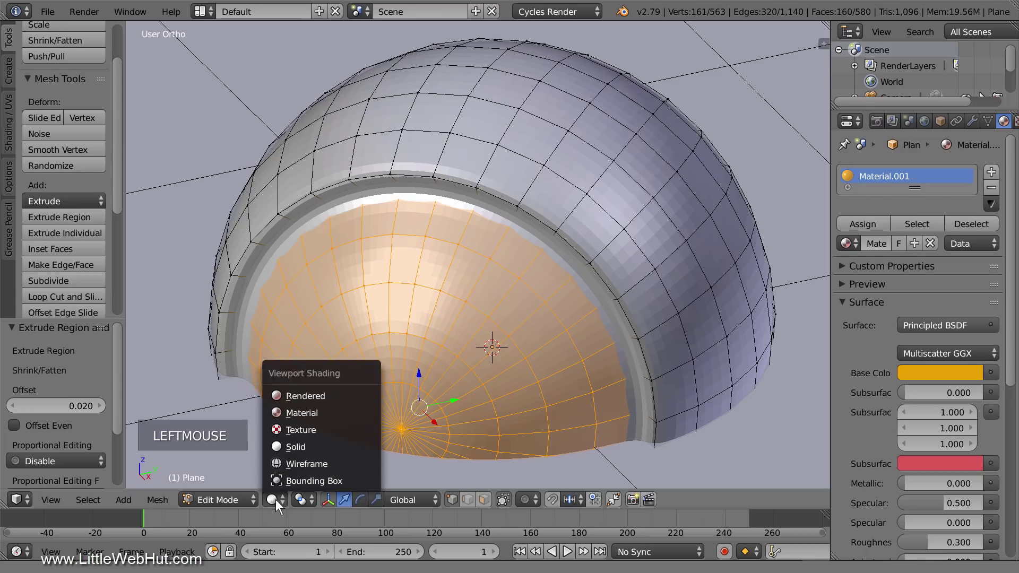
left_click(324, 414)
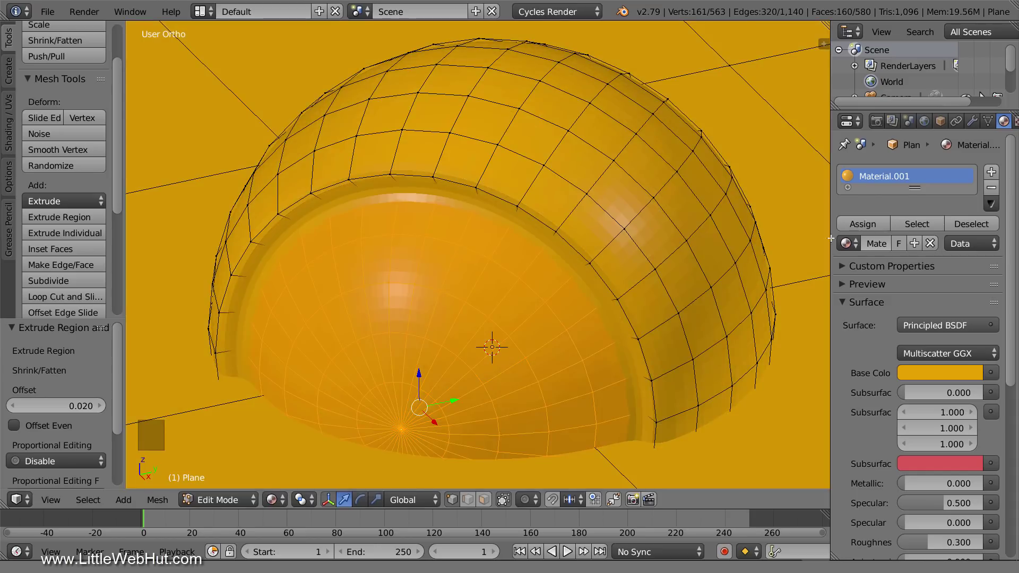
left_click(991, 172)
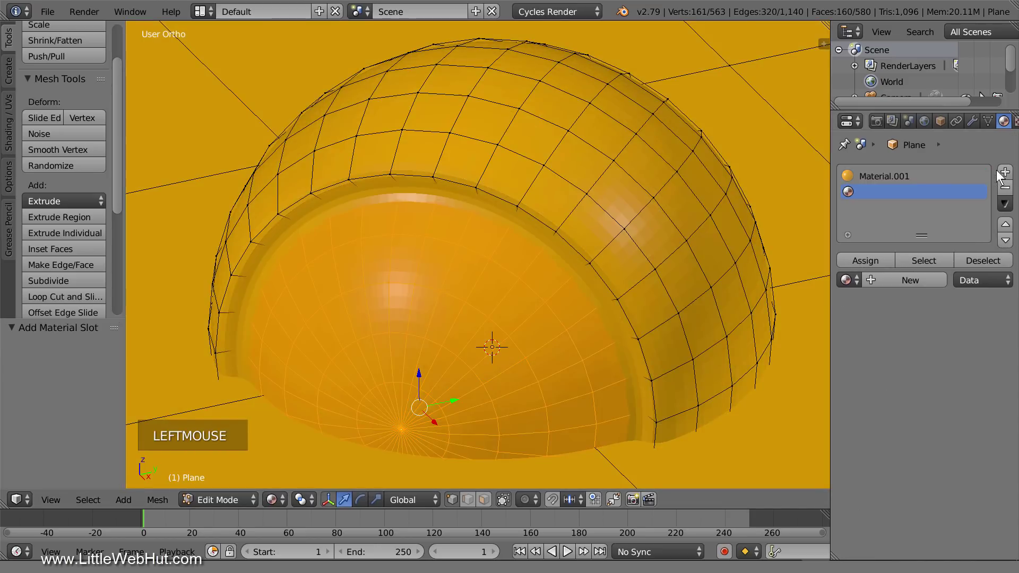
left_click(897, 280)
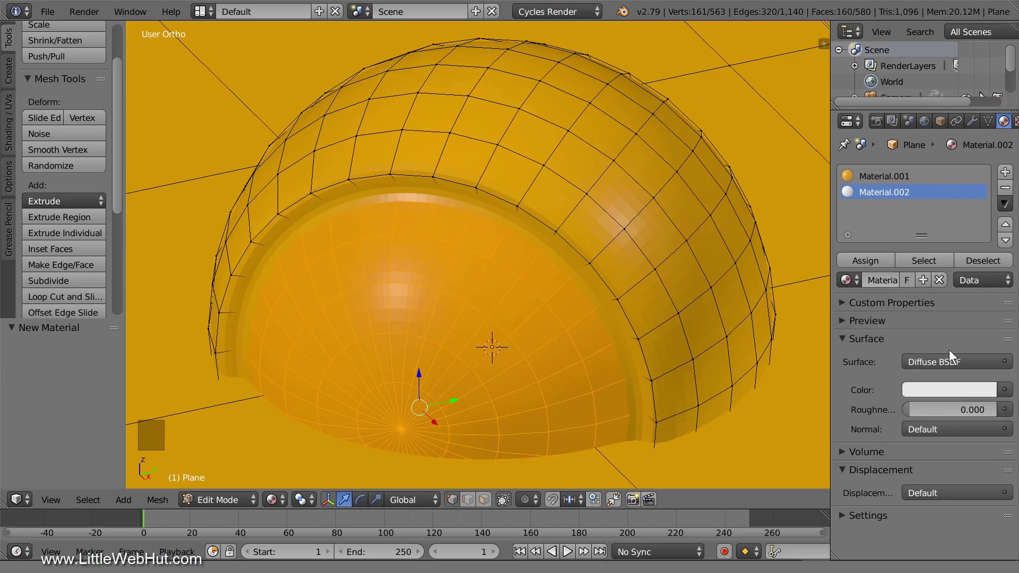
Set the second material's surface to Principled BSDF and assign it to the selected recessed faces of the sphere
left_click(962, 361)
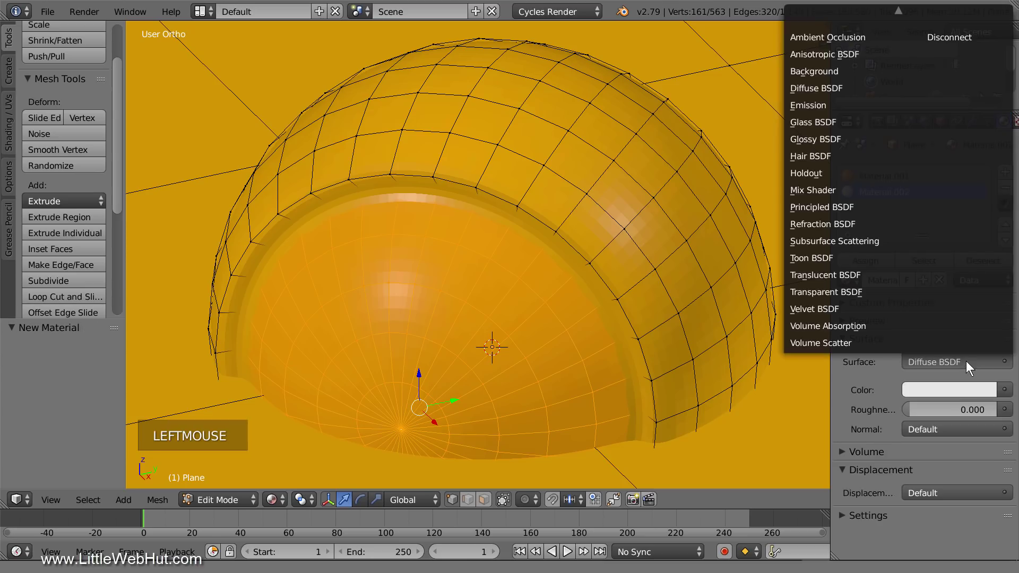
left_click(868, 207)
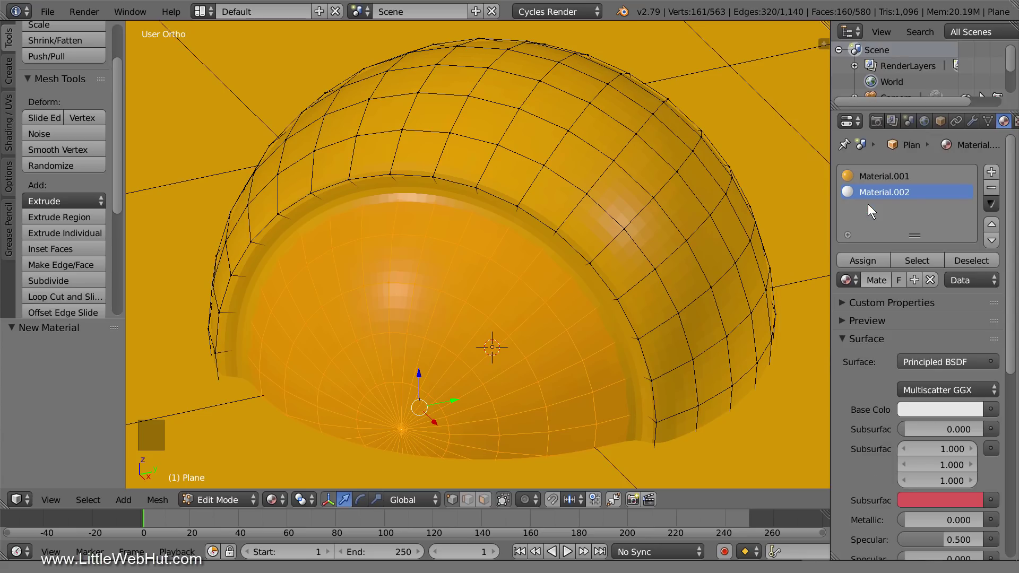
left_click(880, 260)
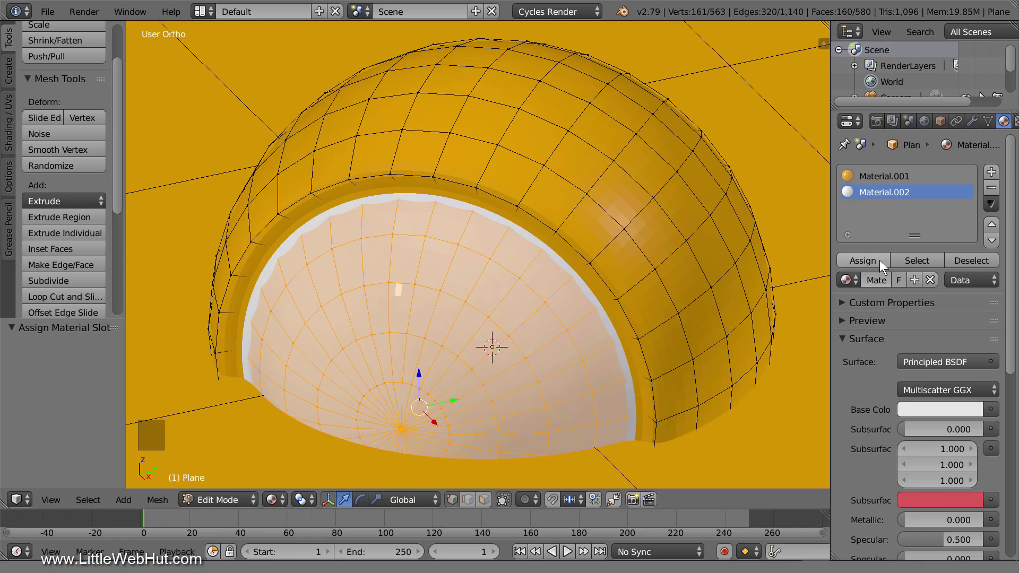
Select the sphere's front pole vertex and grow the selection to cover the two surrounding rings of faces
right_click(402, 430)
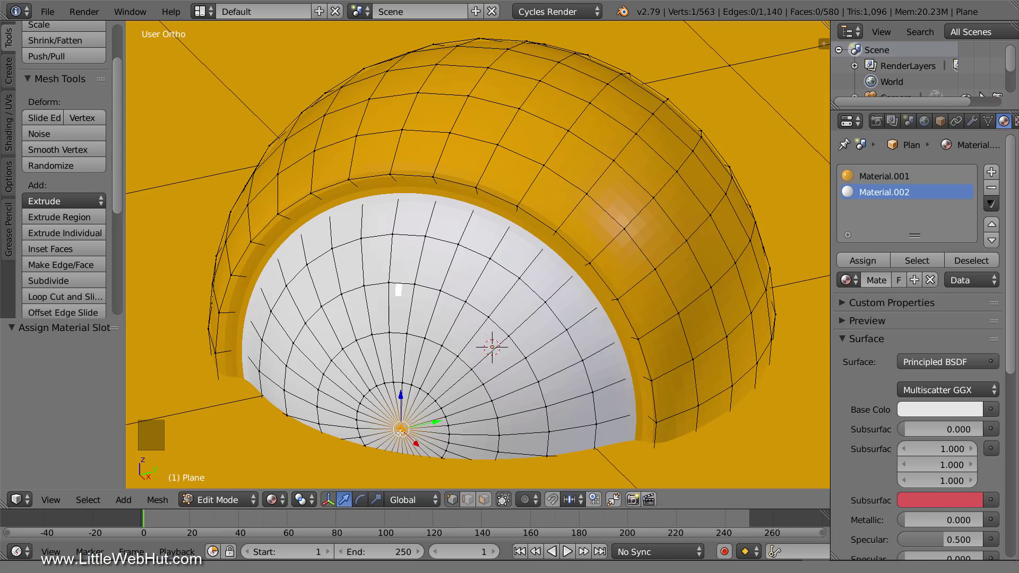
key("ctrl+KP_Add")
key("ctrl+KP_Add")
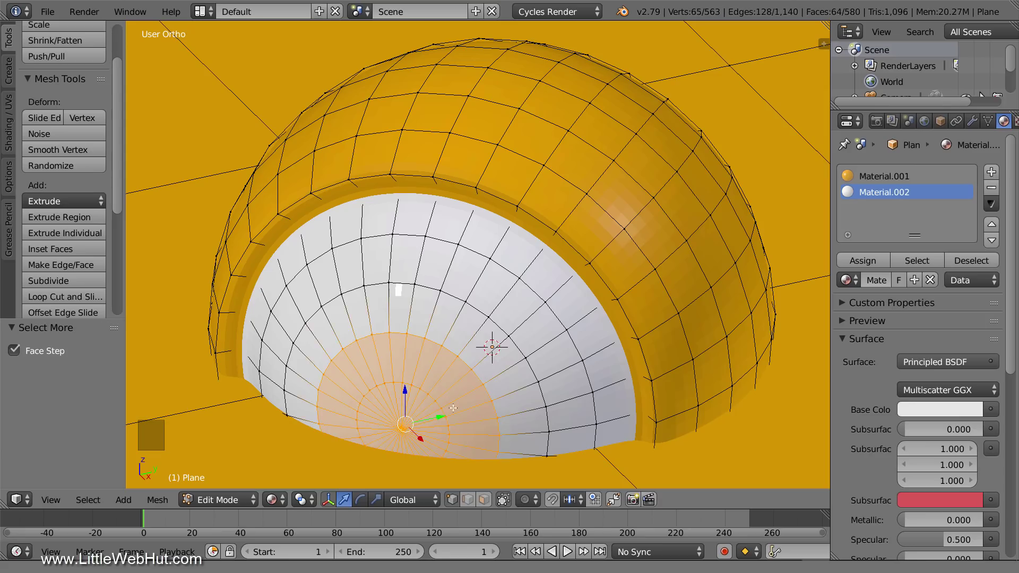
Add a third material slot with a new Principled BSDF material, make its base color black, and assign it to the selected pupil faces
left_click(991, 173)
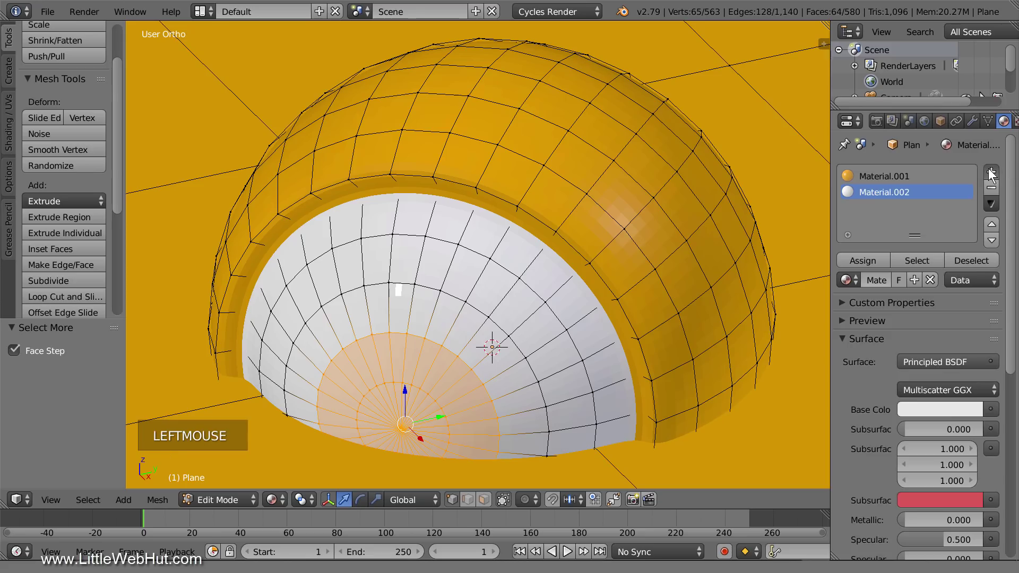
left_click(892, 280)
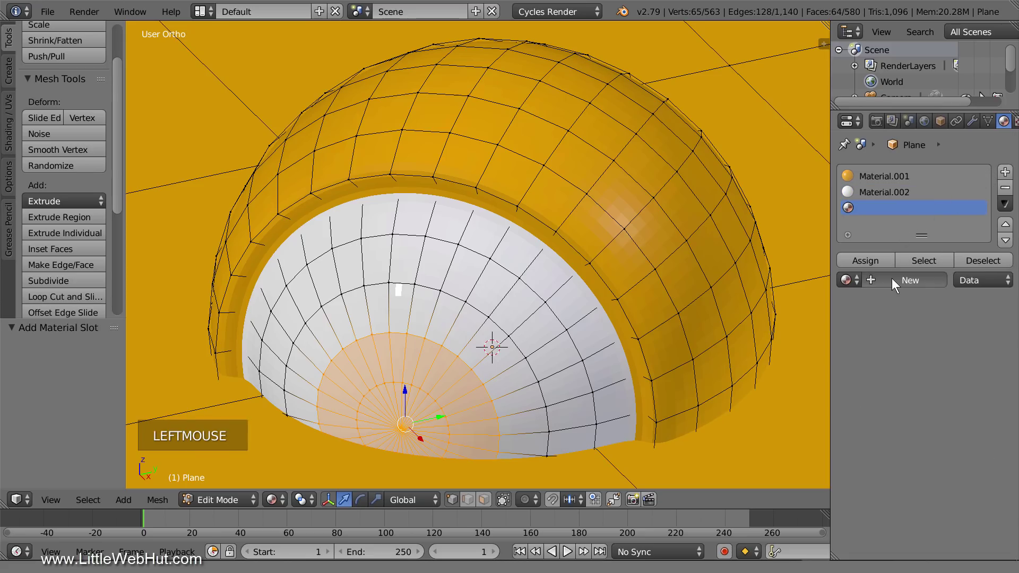
left_click(968, 363)
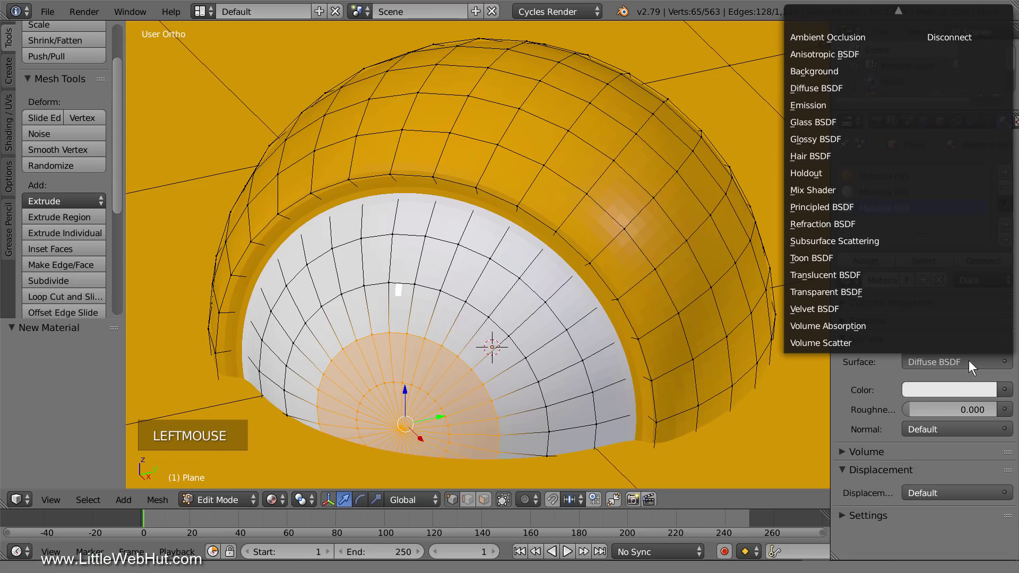
left_click(875, 208)
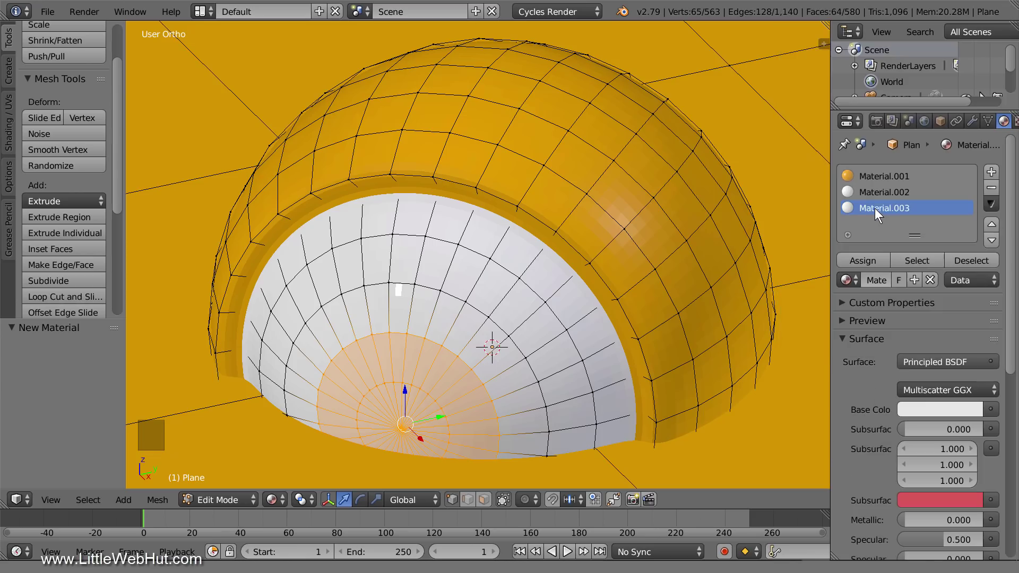
left_click(945, 408)
left_click_drag(970, 189, 971, 296)
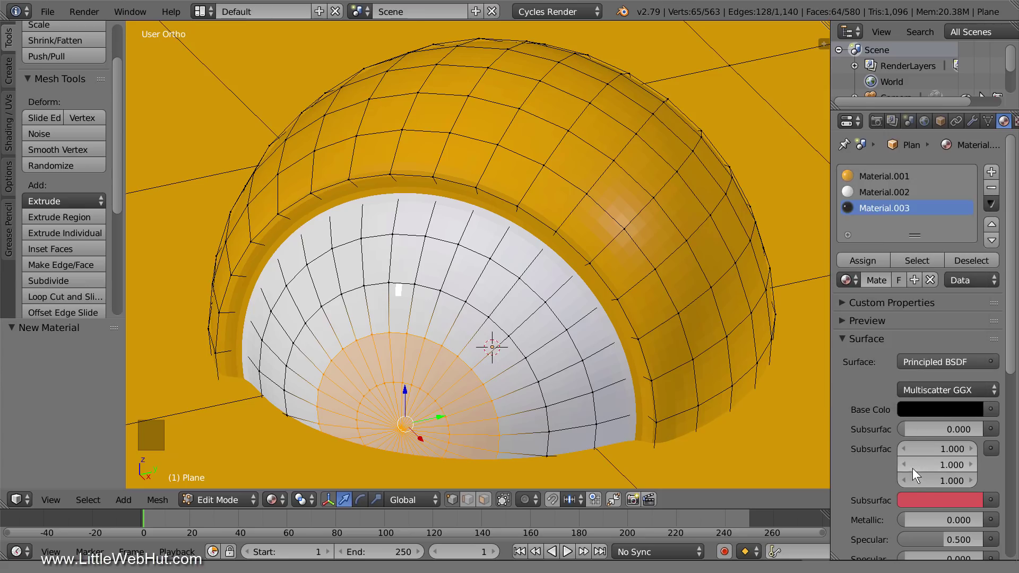
left_click(879, 260)
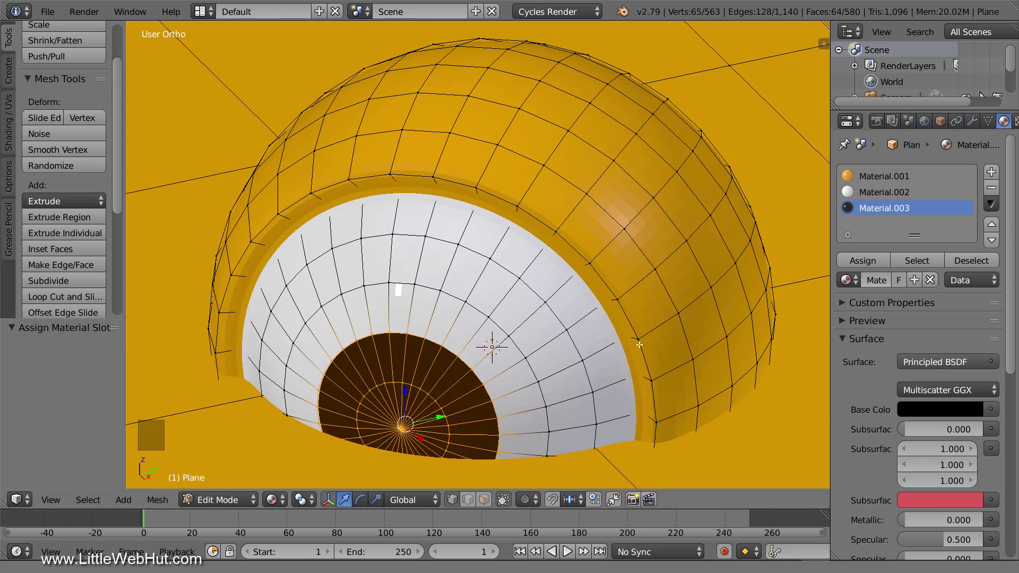
Show the viewport in Solid shading and extend the selection to all geometry linked to the pupil faces
left_click(286, 498)
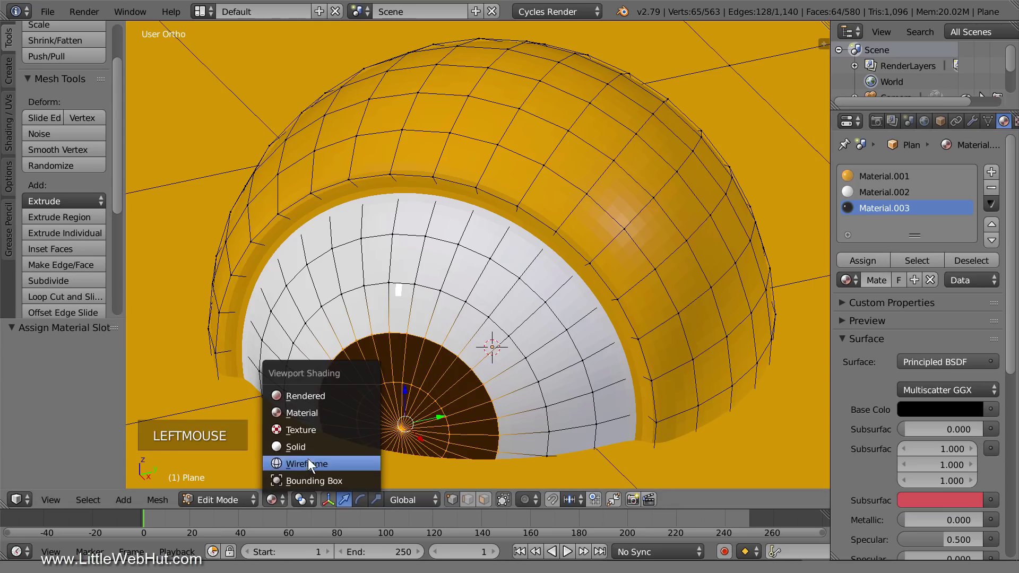
left_click(315, 447)
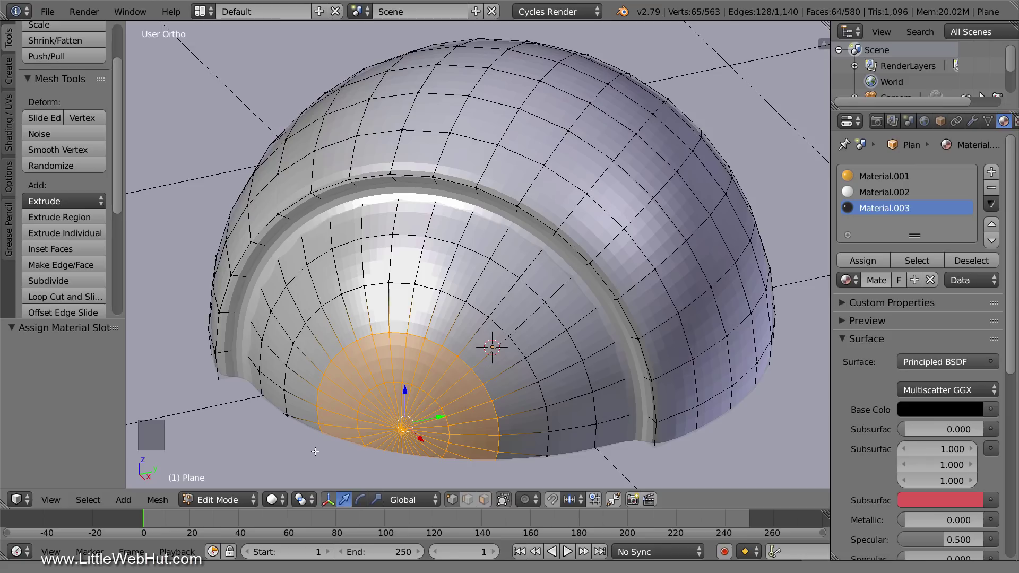
key("ctrl+l")
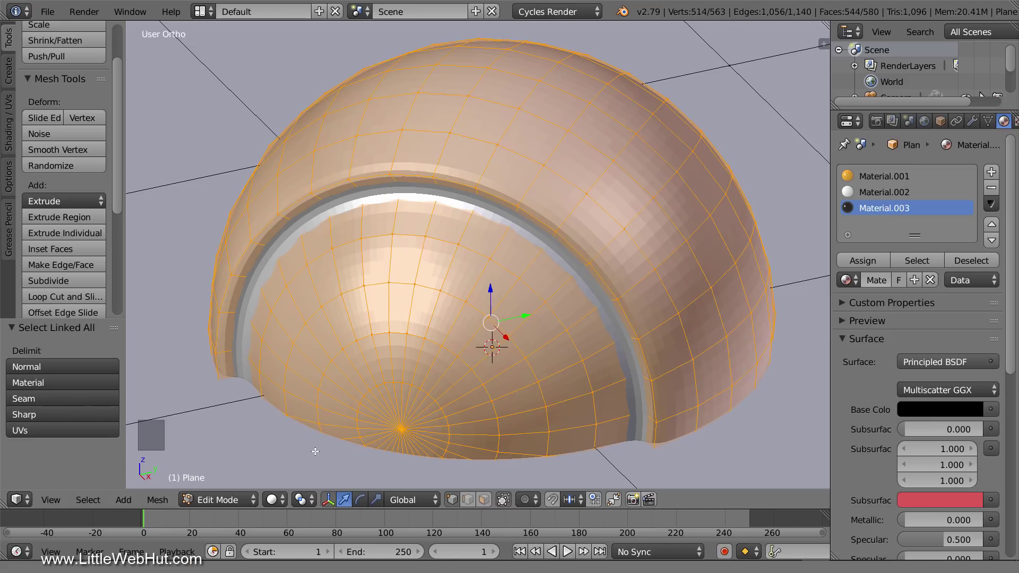
In top view, move the selected eyeball about 0.670 along X and -1.035 along Y to beside the slab's rounded front corner
key("KP_7")
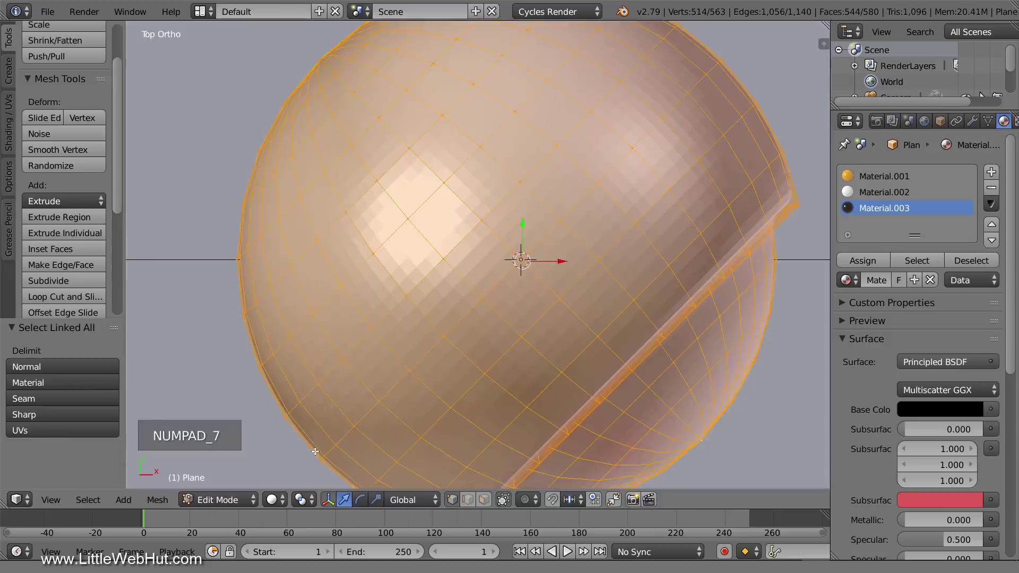
scroll(315, 452, "down", 9)
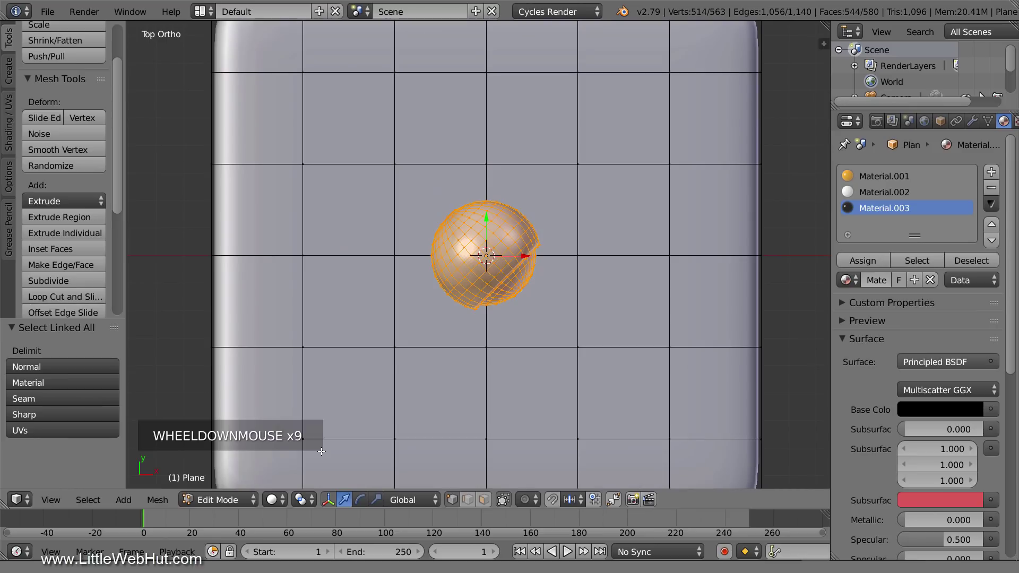
middle_click_drag(487, 432, 419, 273, "shift")
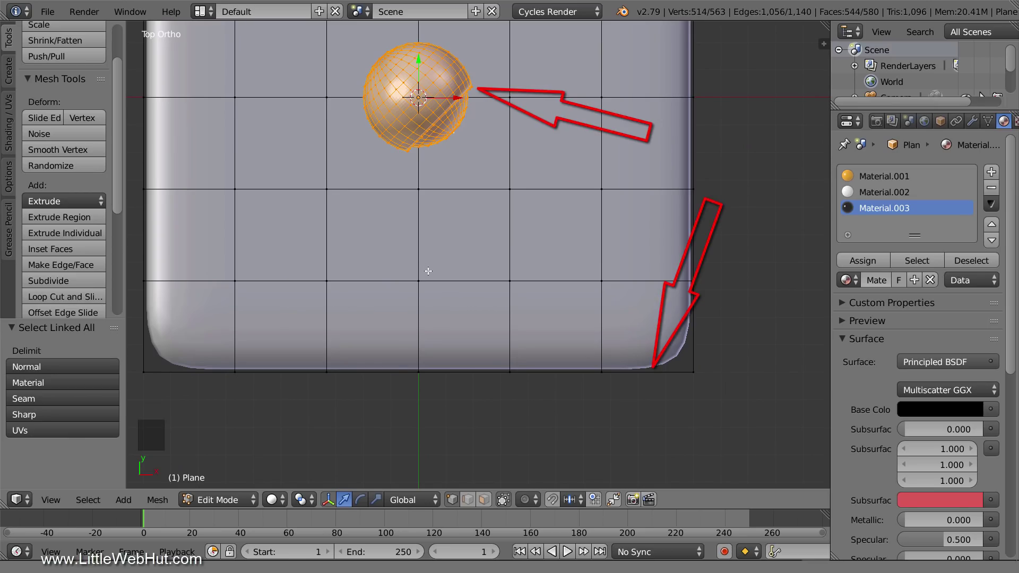
key("g")
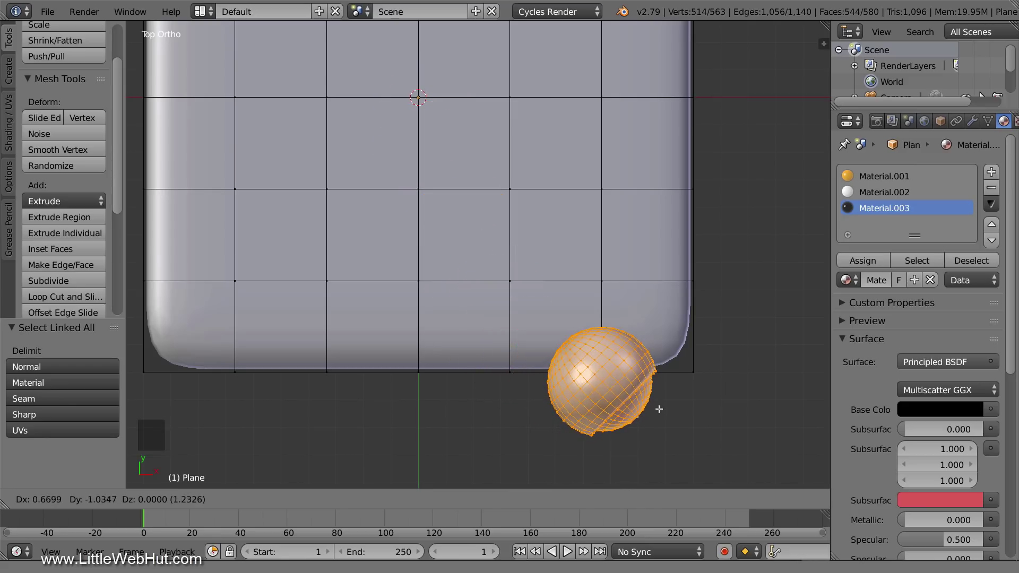
left_click(660, 409)
Duplicate the eyeball and place the copy about 0.367 along X and 0.371 along Y, on the other side of the corner
middle_click_drag(480, 324, 380, 215, "shift")
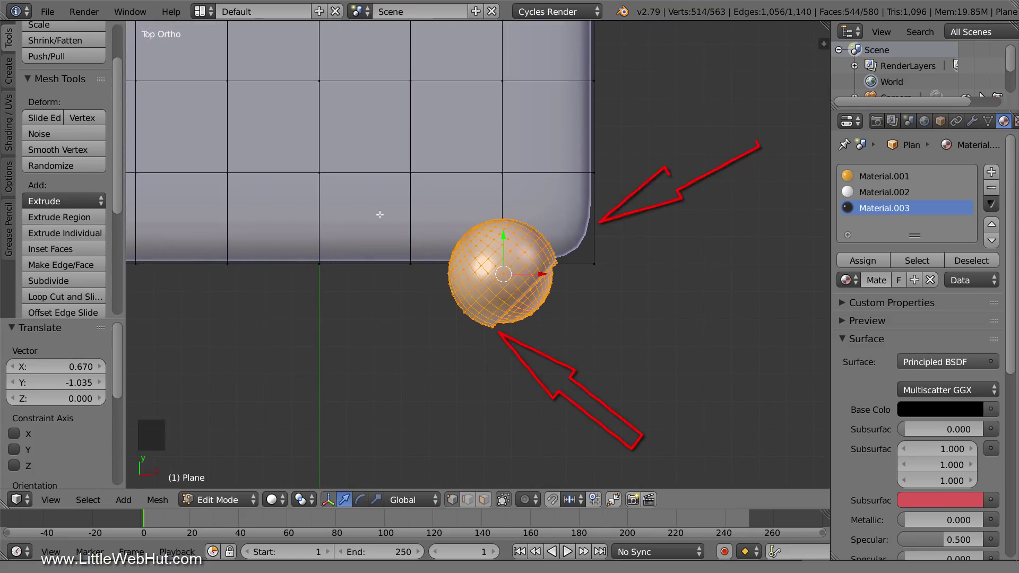
key("shift+d")
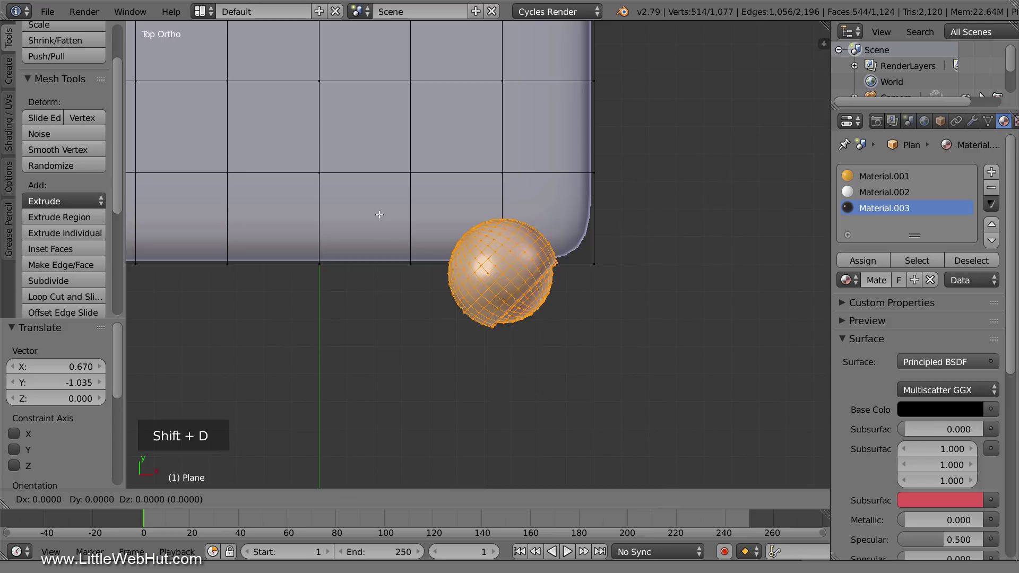
left_click(479, 114)
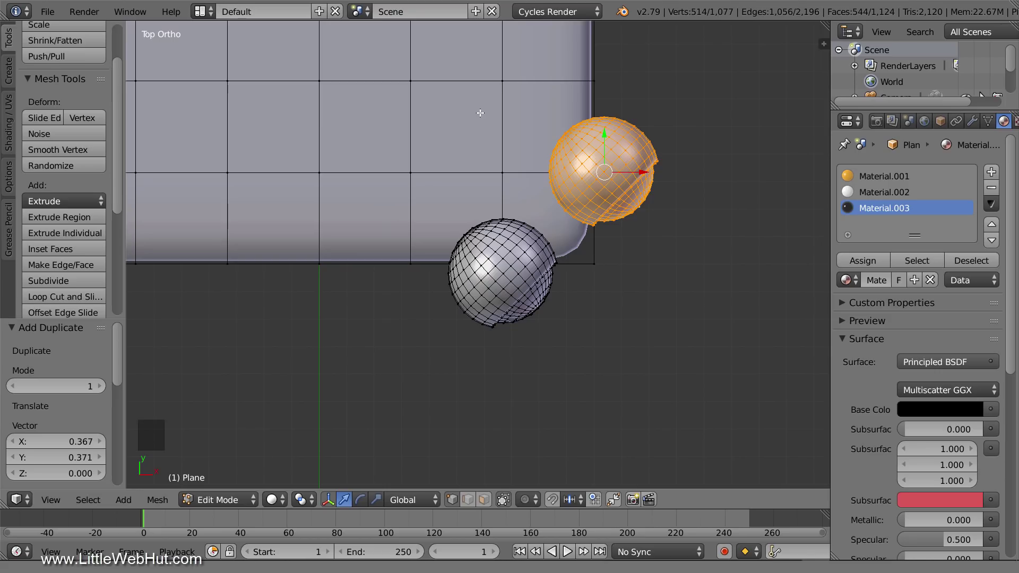
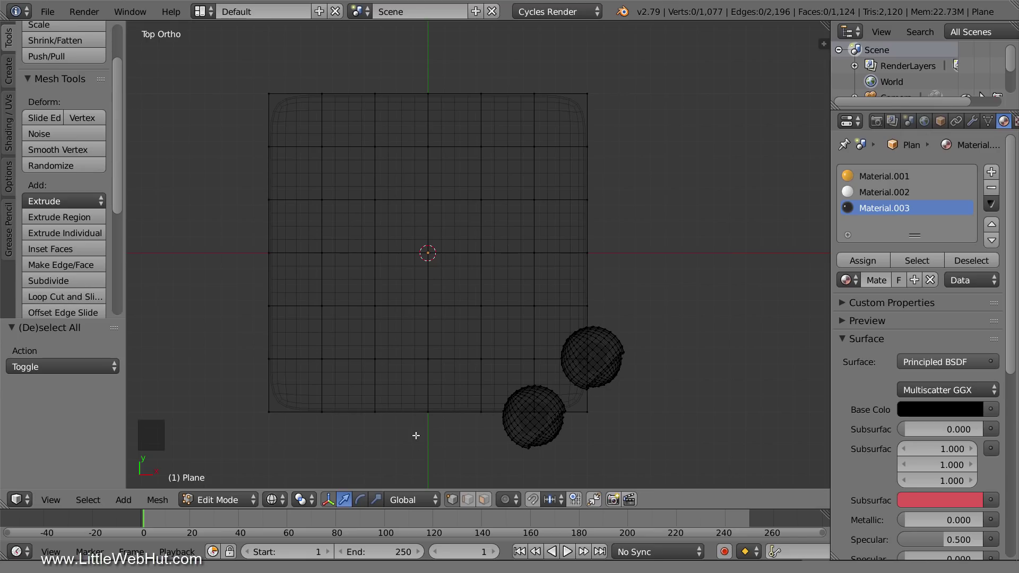
Circle-select the plane's vertices along the diagonal running to the eyeball corner, plus both eyeballs and the vertices around them
key("c")
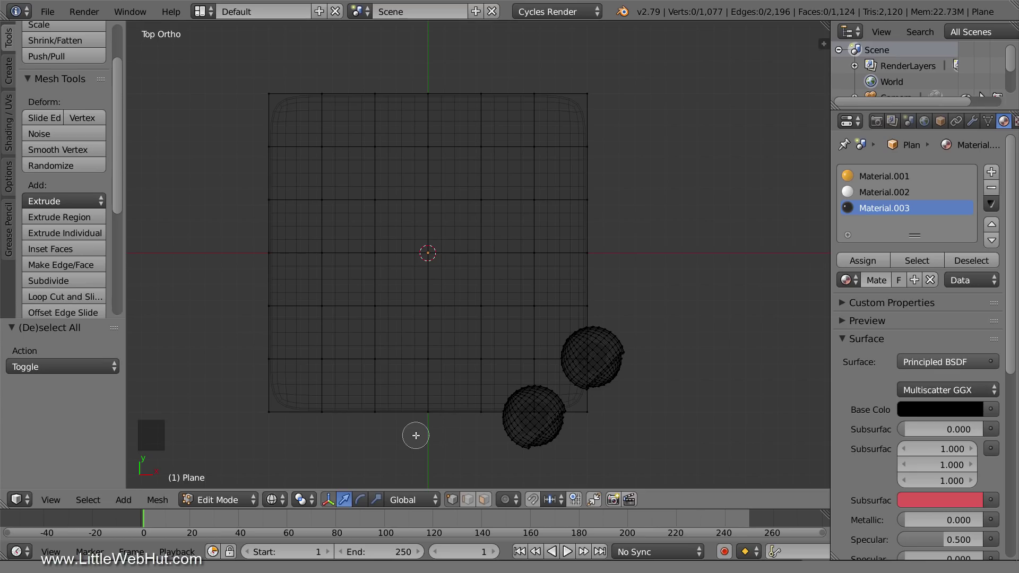
scroll(416, 436, "down", 5)
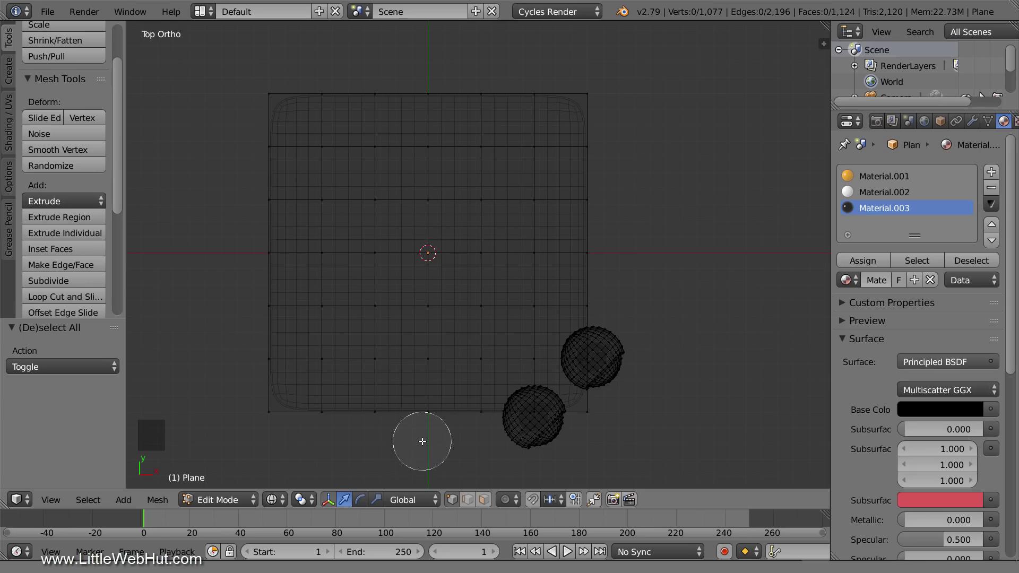
scroll(423, 441, "up", 6)
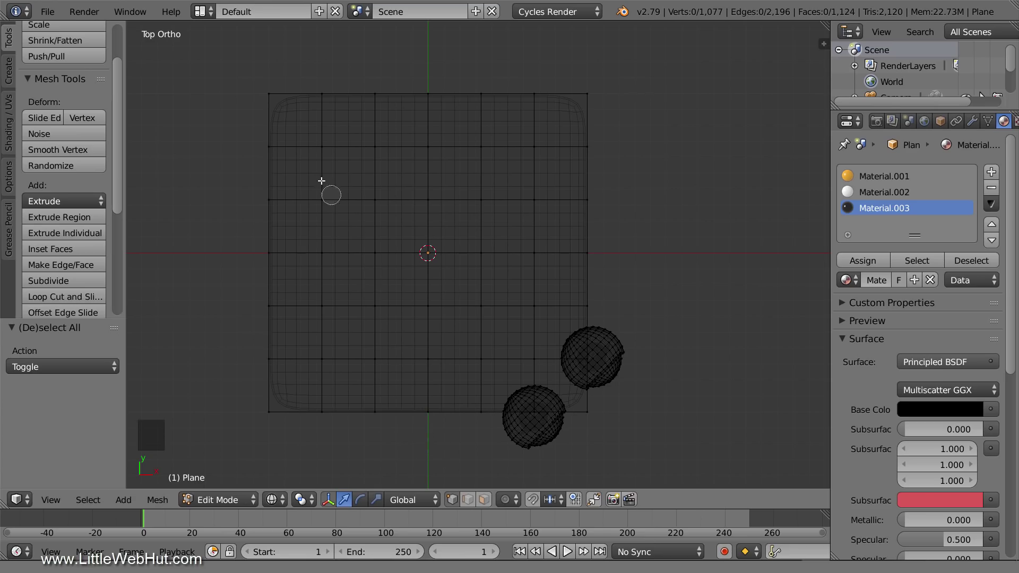
left_click_drag(269, 92, 613, 429)
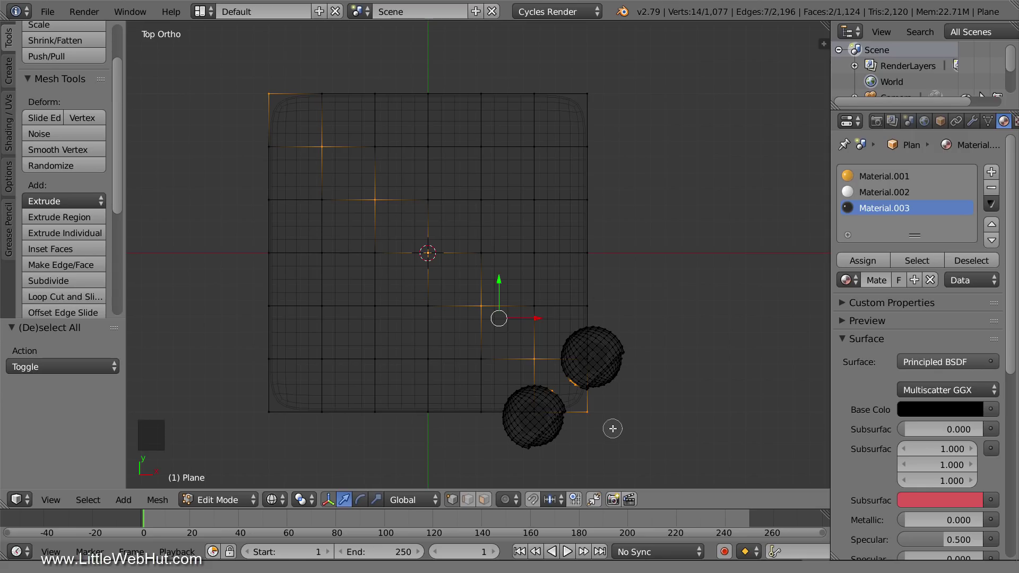
scroll(614, 429, "down", 12)
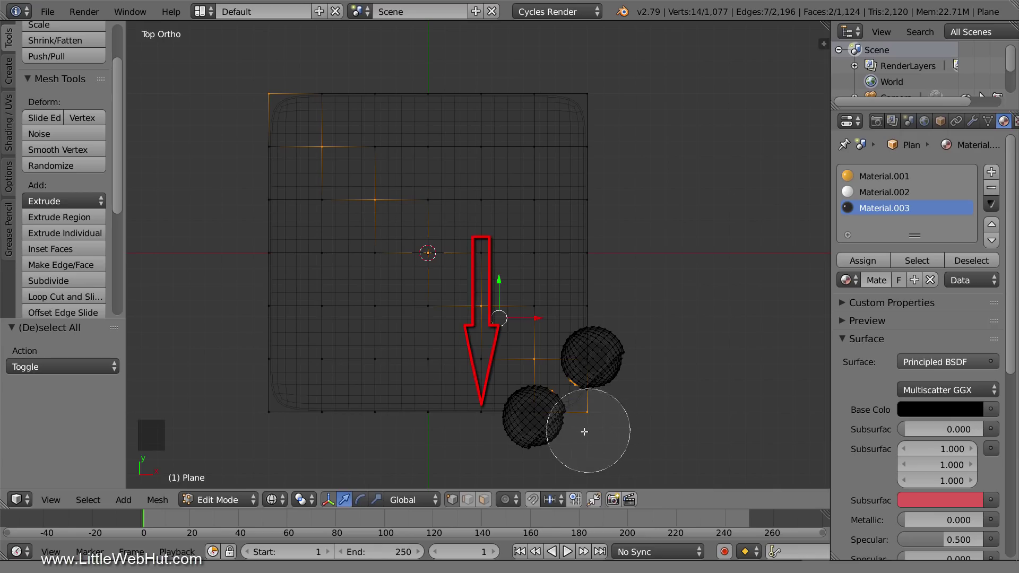
mouse_move(496, 420)
left_mouse_down()
mouse_move(547, 409)
mouse_move(558, 377)
mouse_move(580, 364)
mouse_move(574, 332)
mouse_move(593, 321)
left_mouse_up()
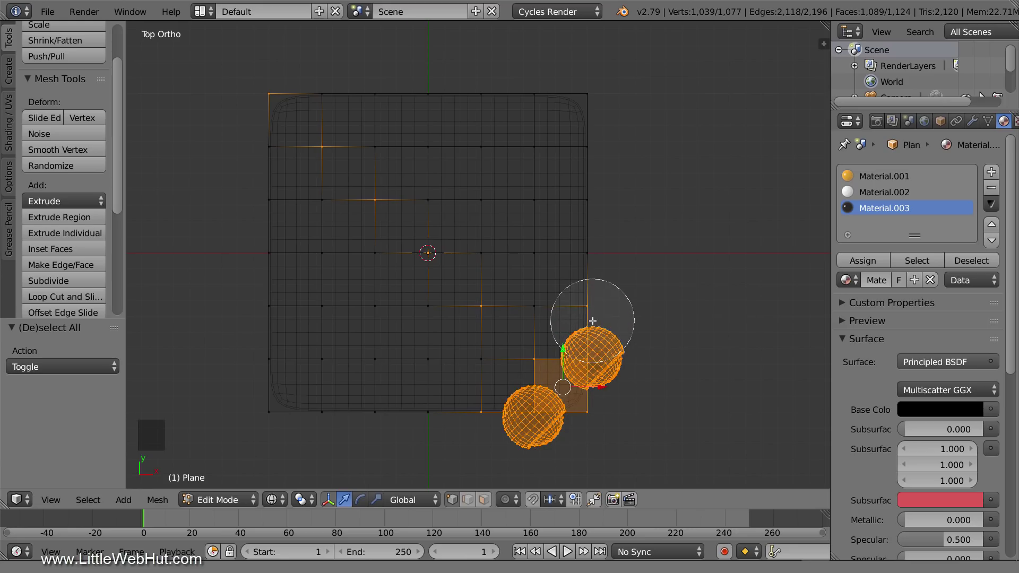
right_click(661, 275)
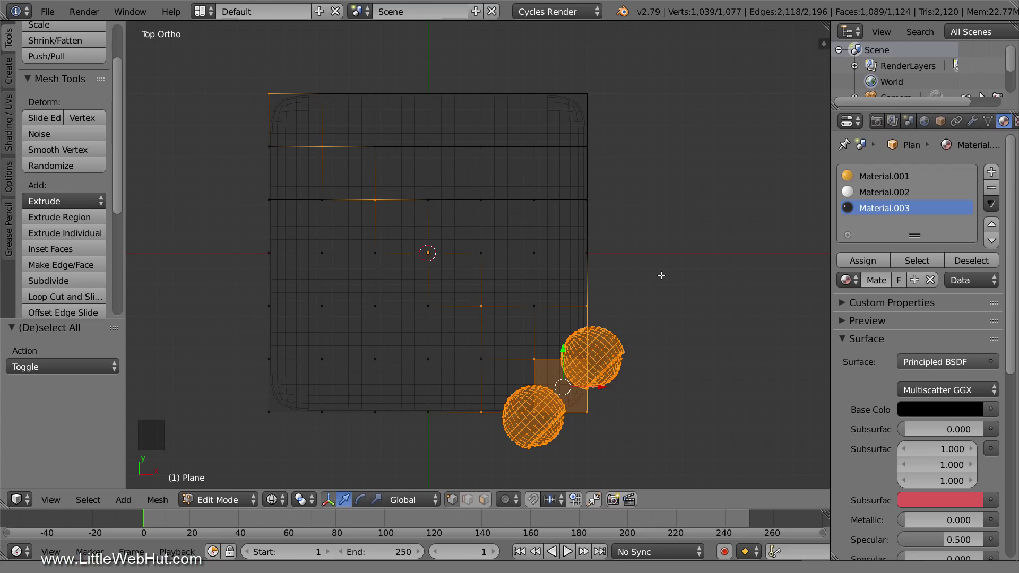
Assign the selected vertices to a new vertex group named "stiff" and return to Object Mode
left_click(988, 121)
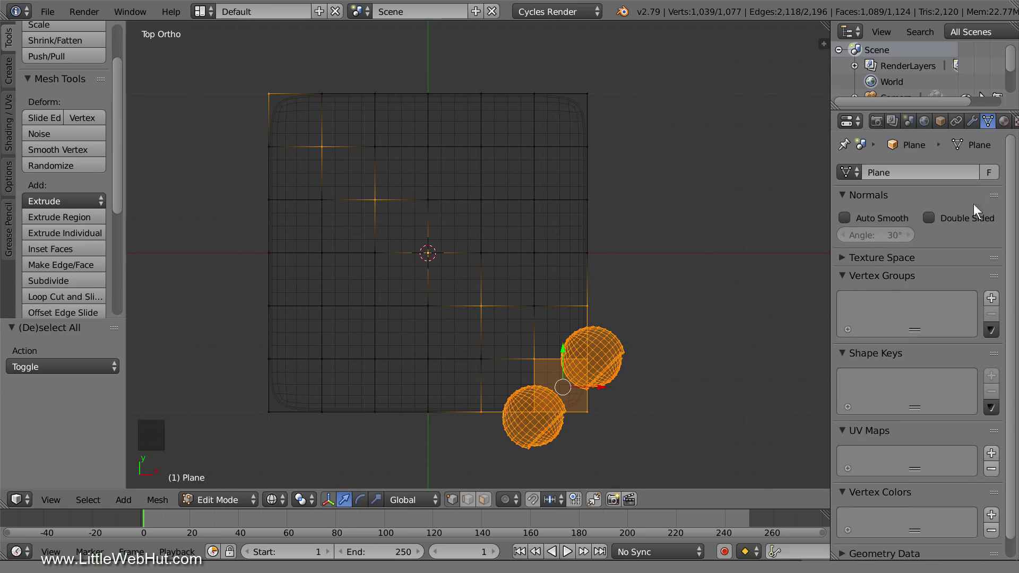
left_click(992, 298)
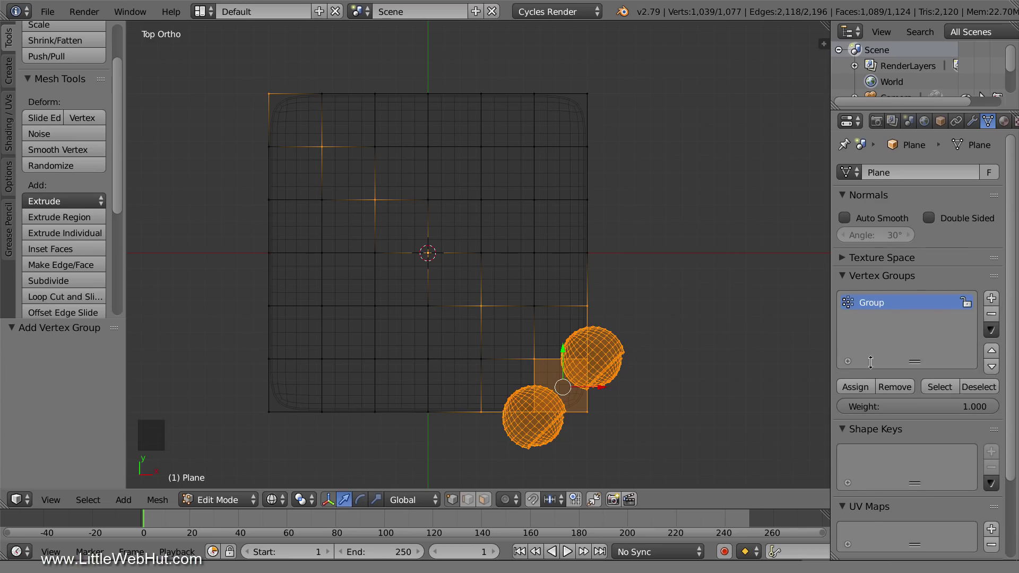
left_click(859, 386)
double_click(874, 303)
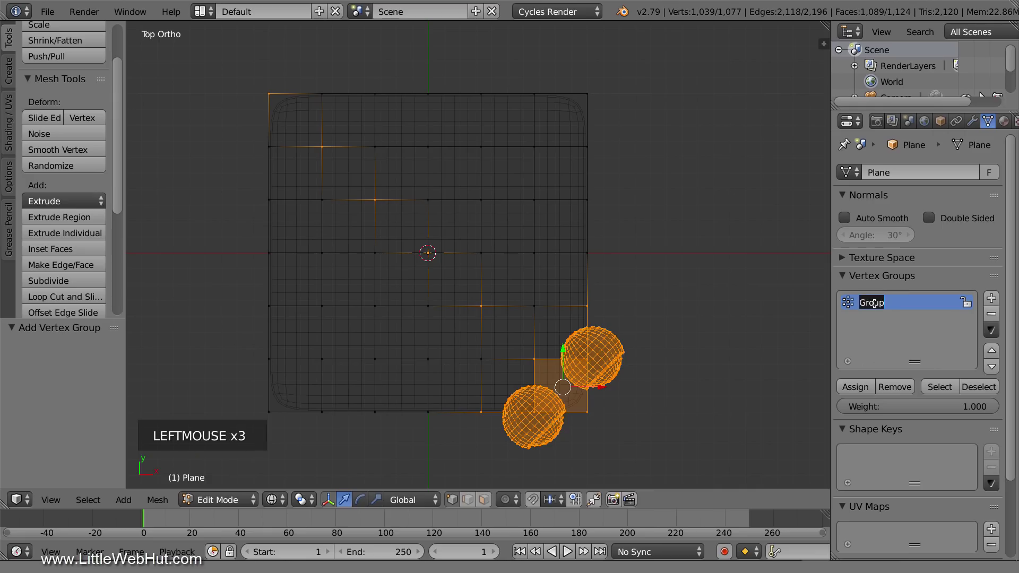
type("stiff")
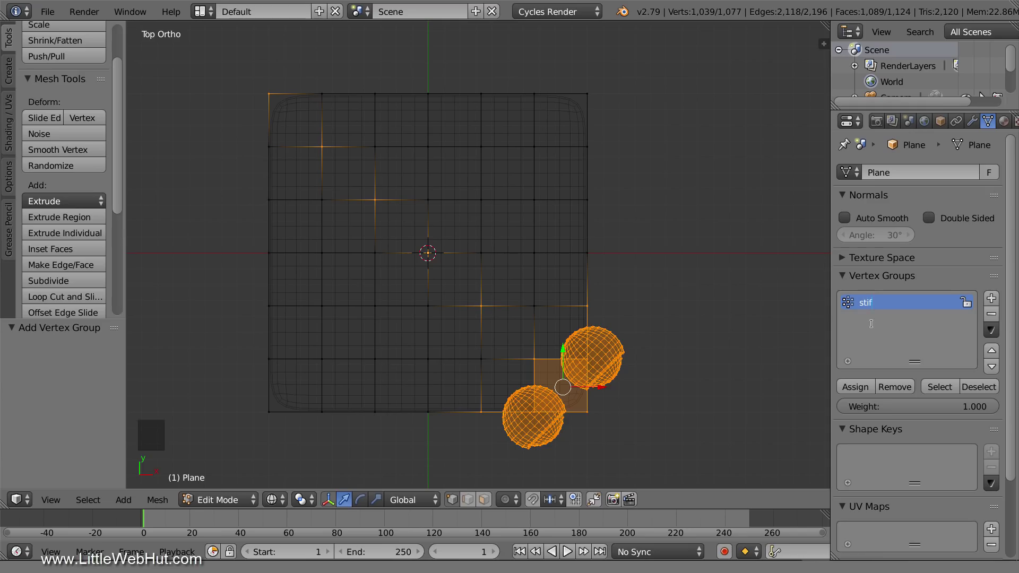
key("Return")
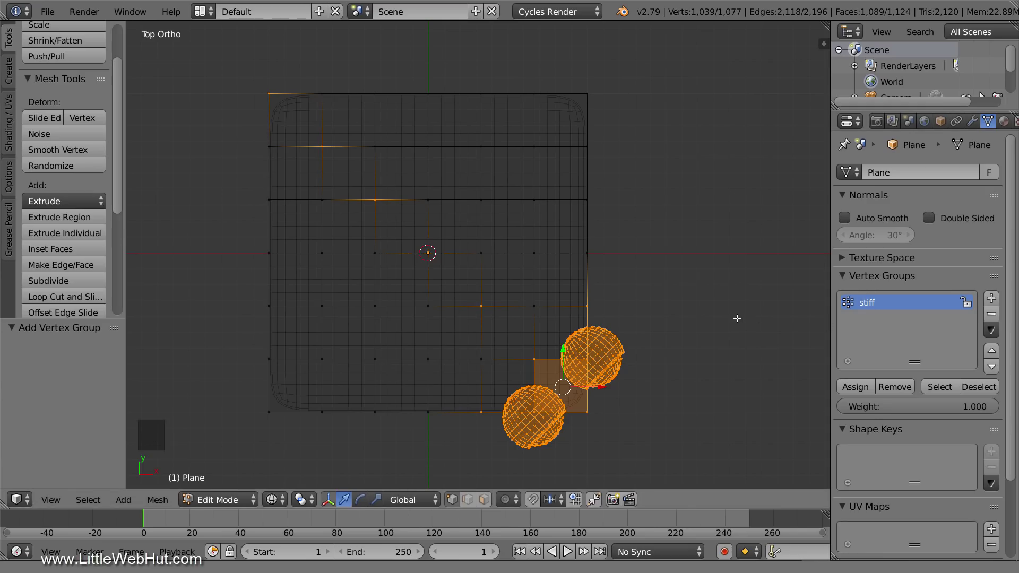
key("Tab")
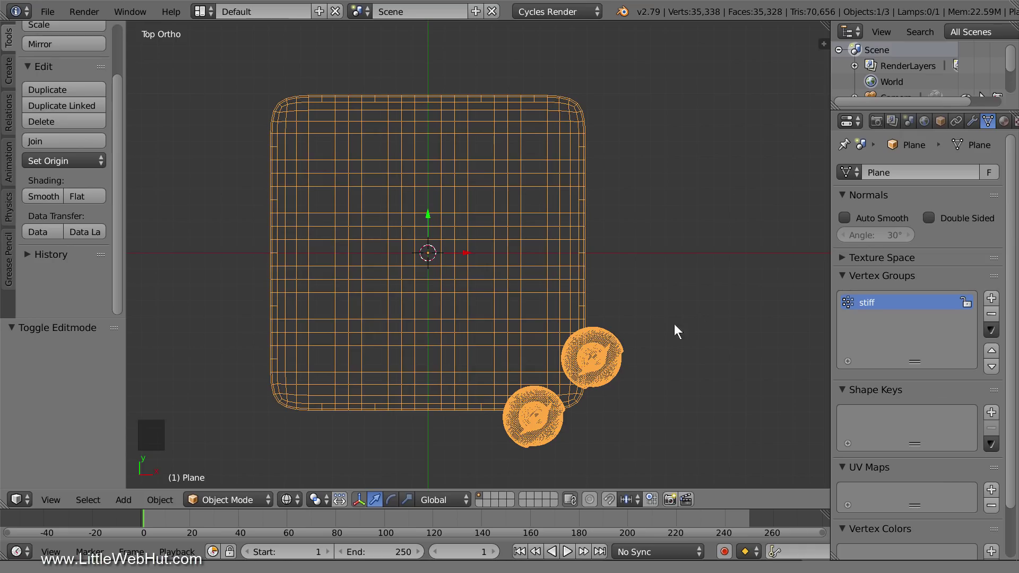
Display the viewport in Solid shading and enable Cloth physics for the plane
left_click(295, 495)
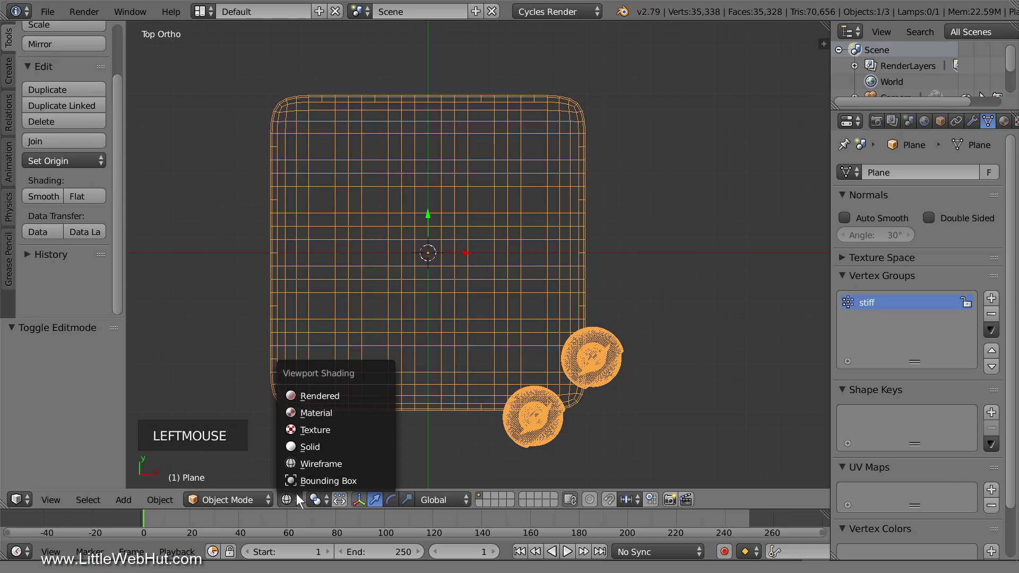
left_click(332, 449)
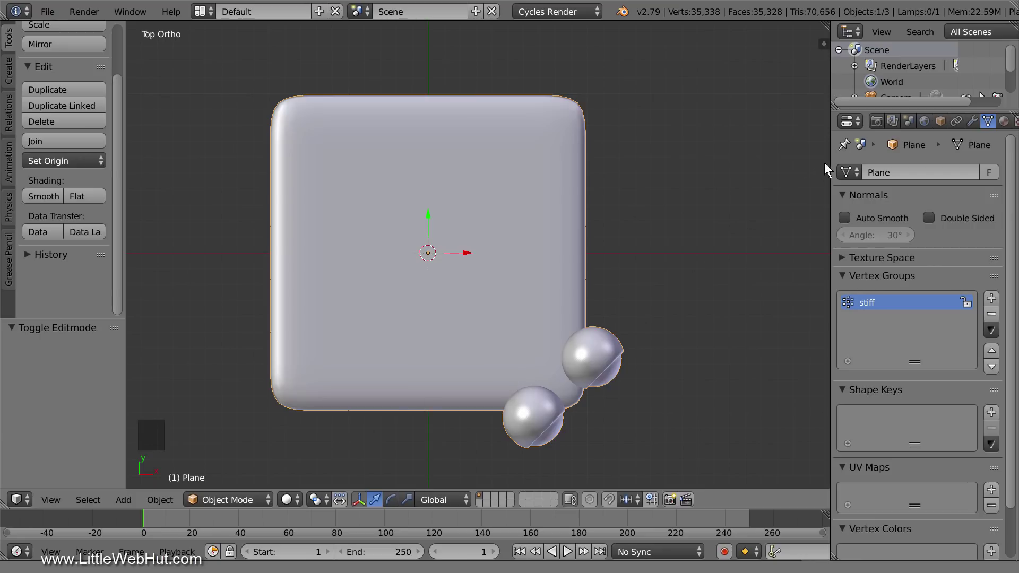
left_click_drag(829, 159, 781, 168)
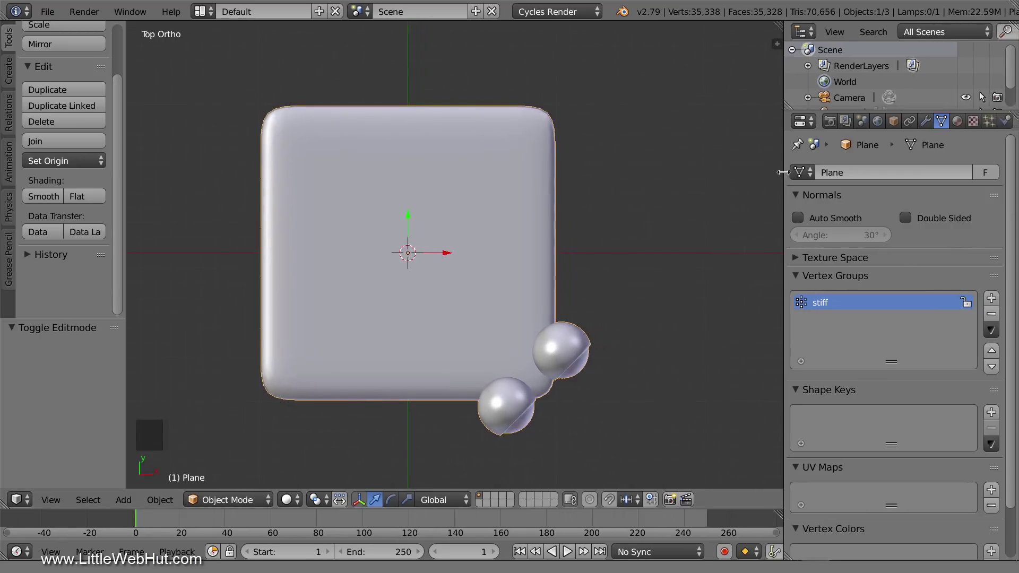
left_click(1002, 123)
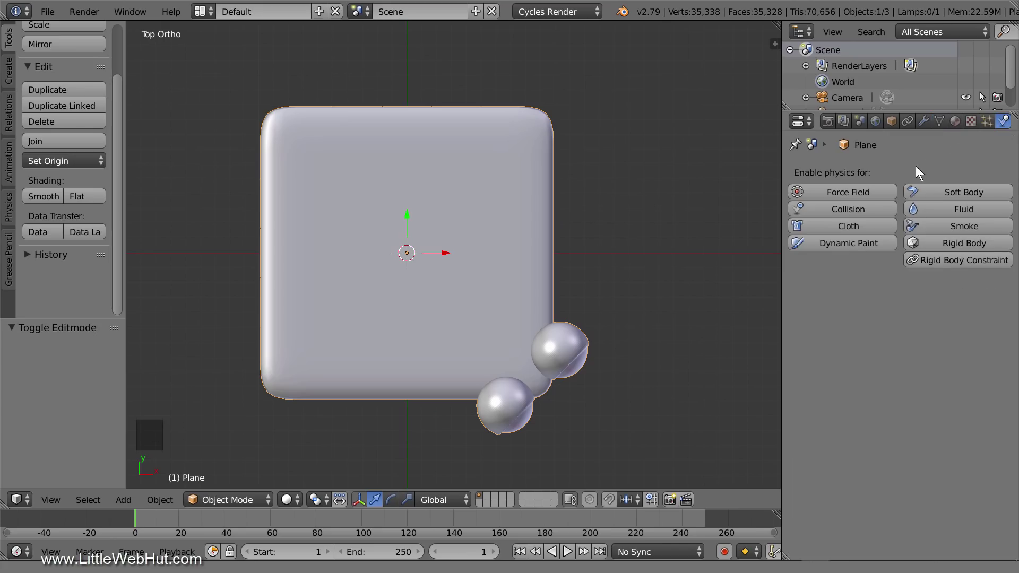
left_click(875, 225)
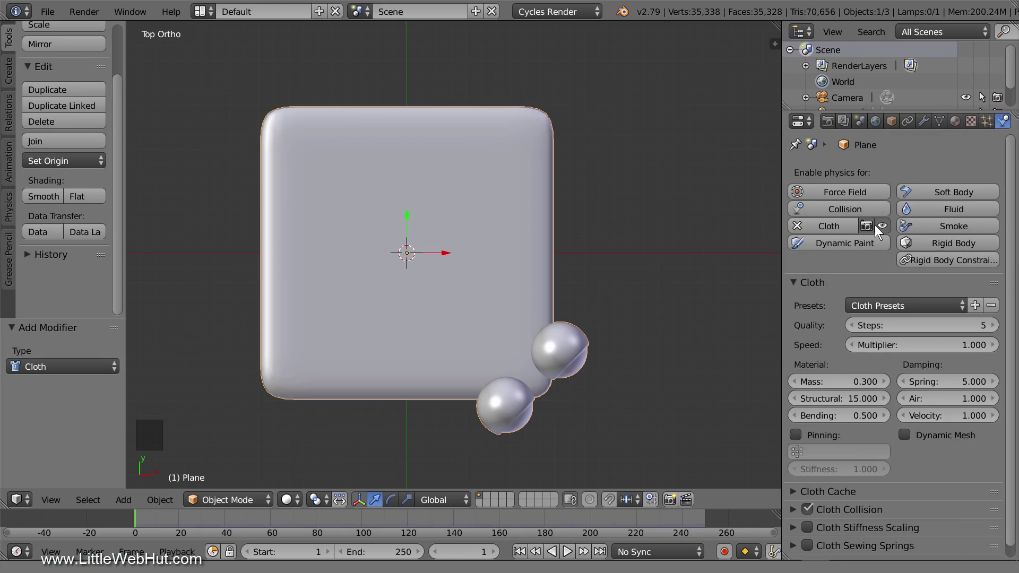
Turn on pinning for the cloth and use the "stiff" vertex group as the pin group
left_click(797, 435)
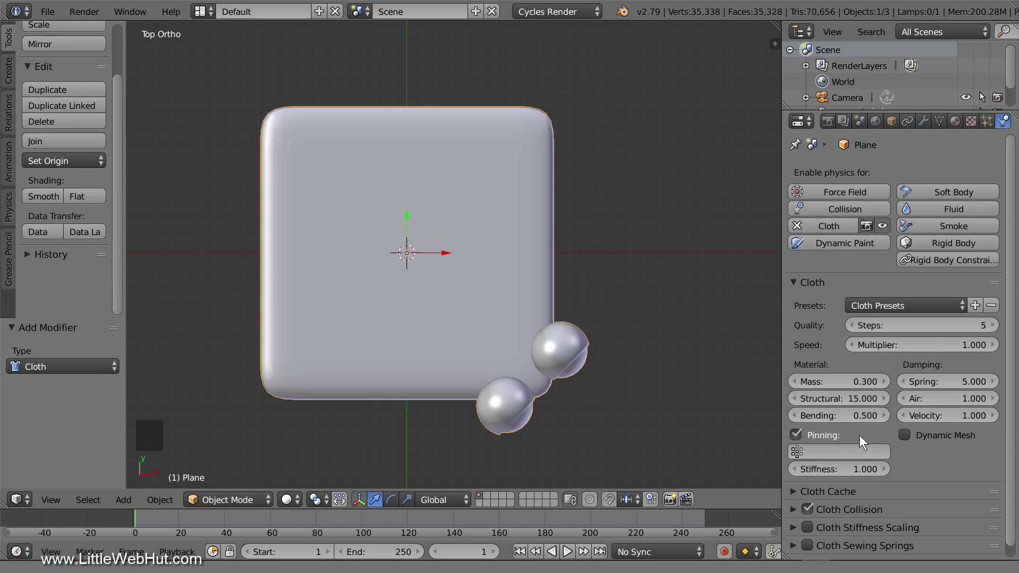
left_click(830, 452)
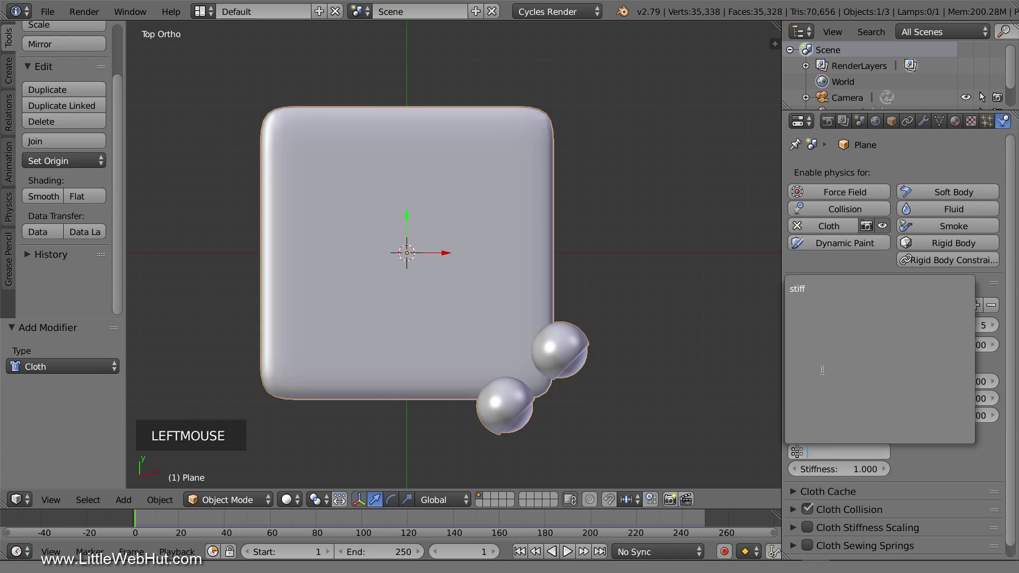
left_click(814, 290)
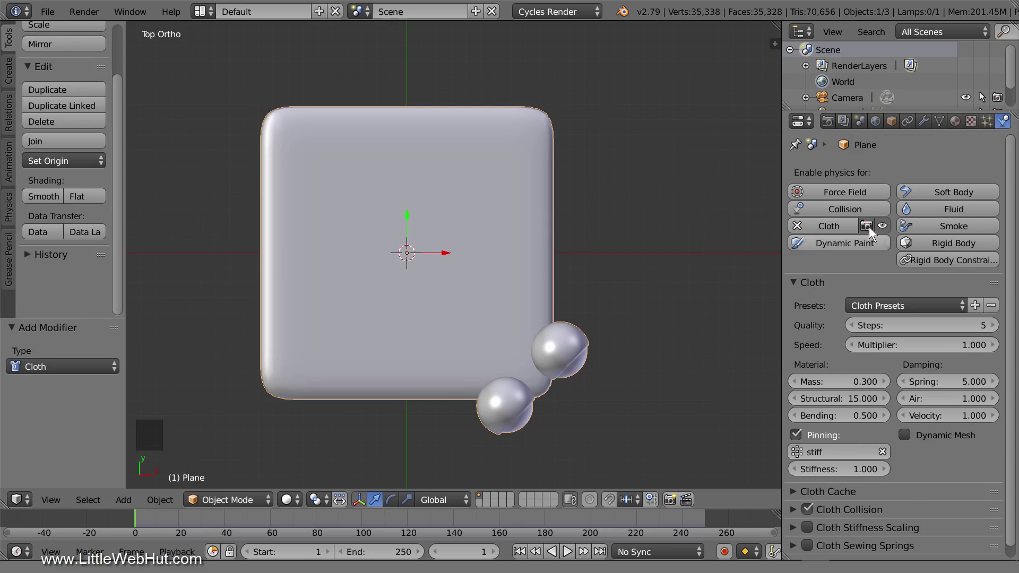
Move the Cloth modifier to the first place in the plane's modifier stack, above Solidify and Subdivision Surface
left_click(924, 121)
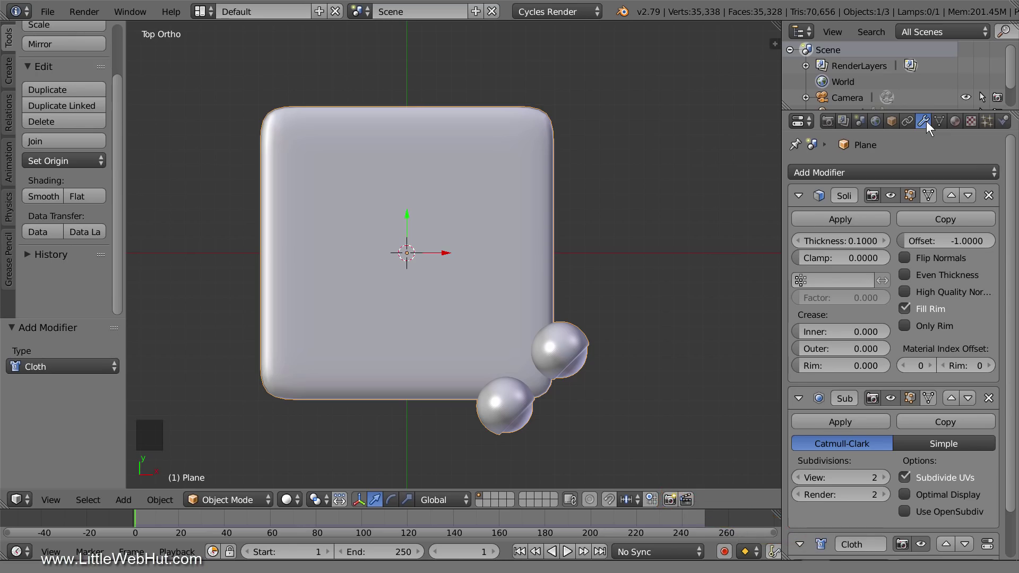
left_click(944, 544)
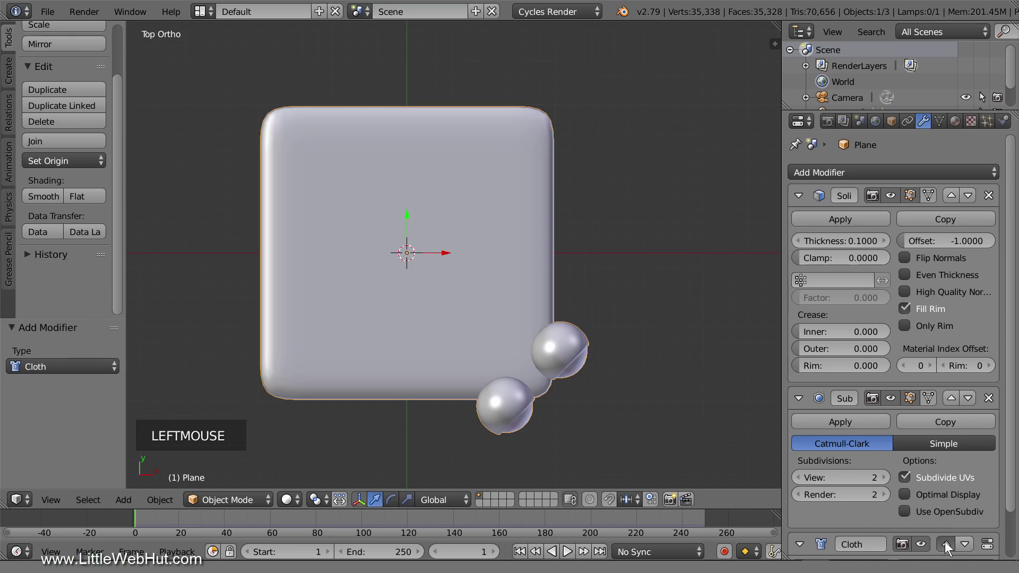
left_click(948, 397)
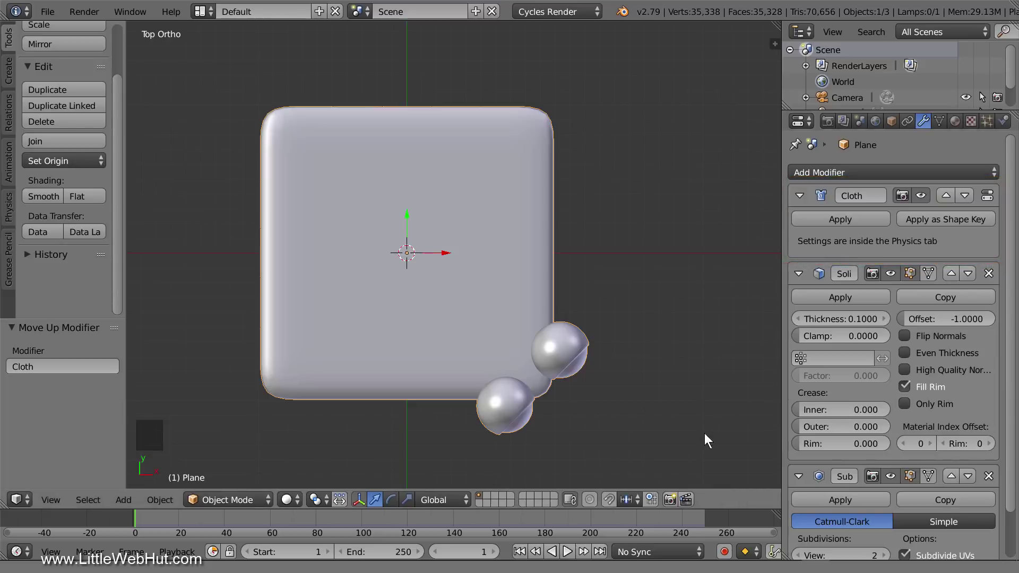
Play the animation from an angled view to preview how the pinned cloth droops, and stop the playback
middle_click_drag(704, 433, 638, 347)
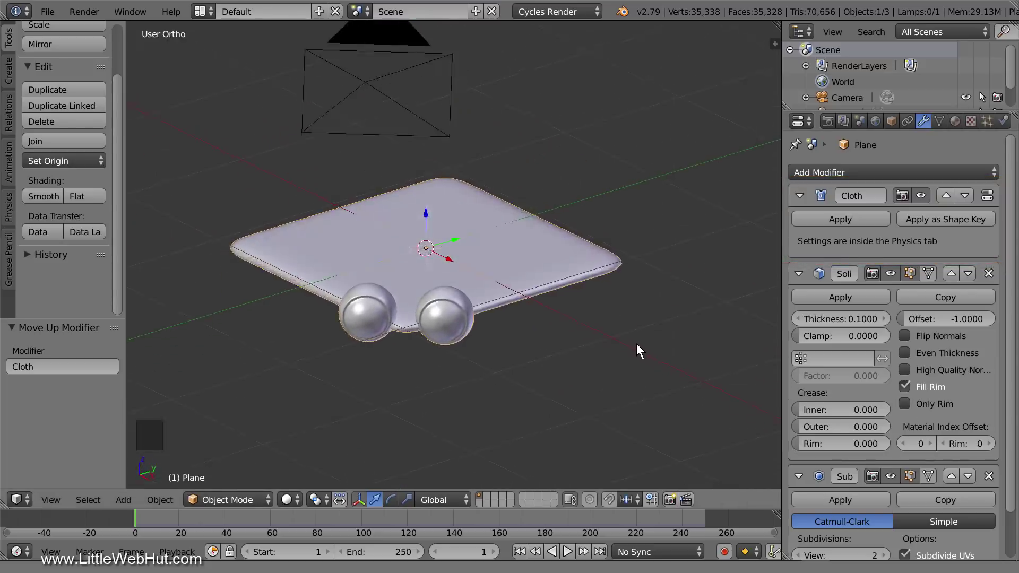
left_click(568, 550)
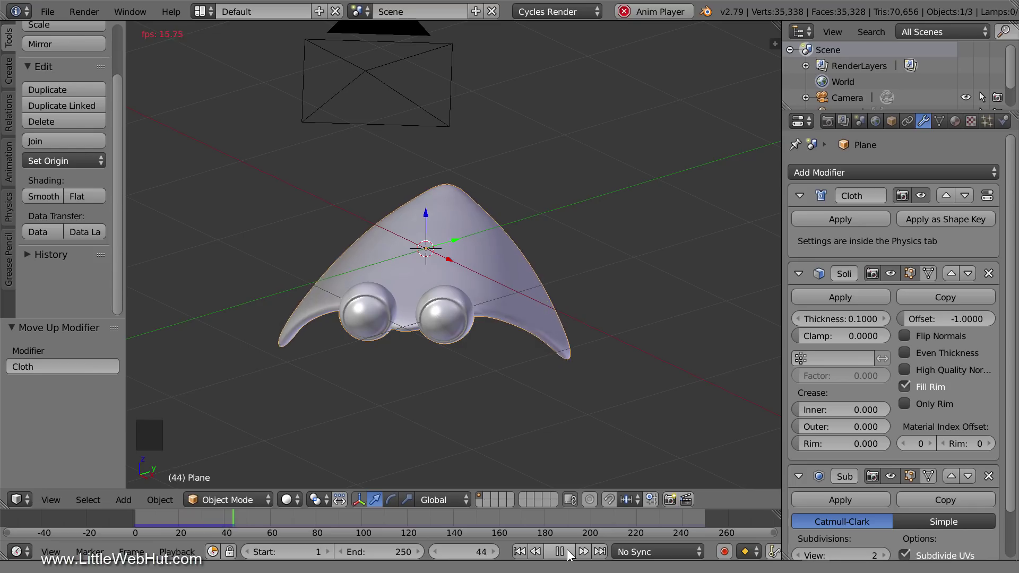
left_click(567, 550)
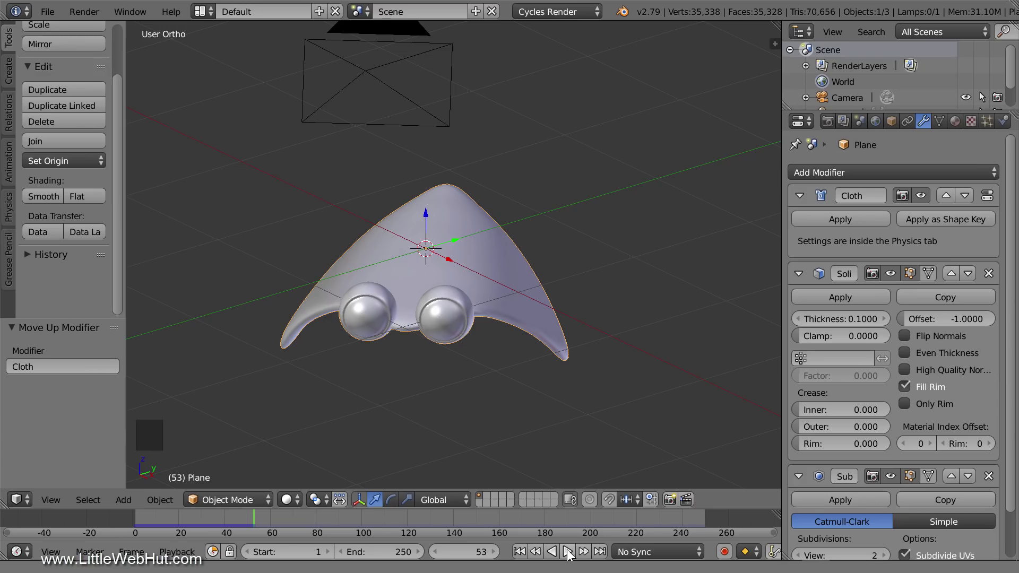
Set the animation's end frame to 168
left_click(402, 551)
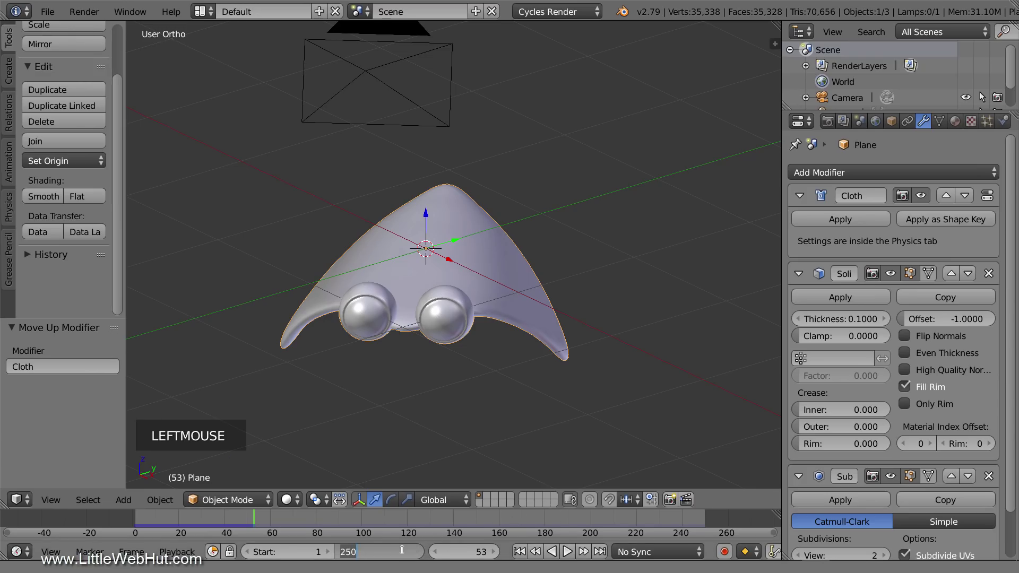
type("168")
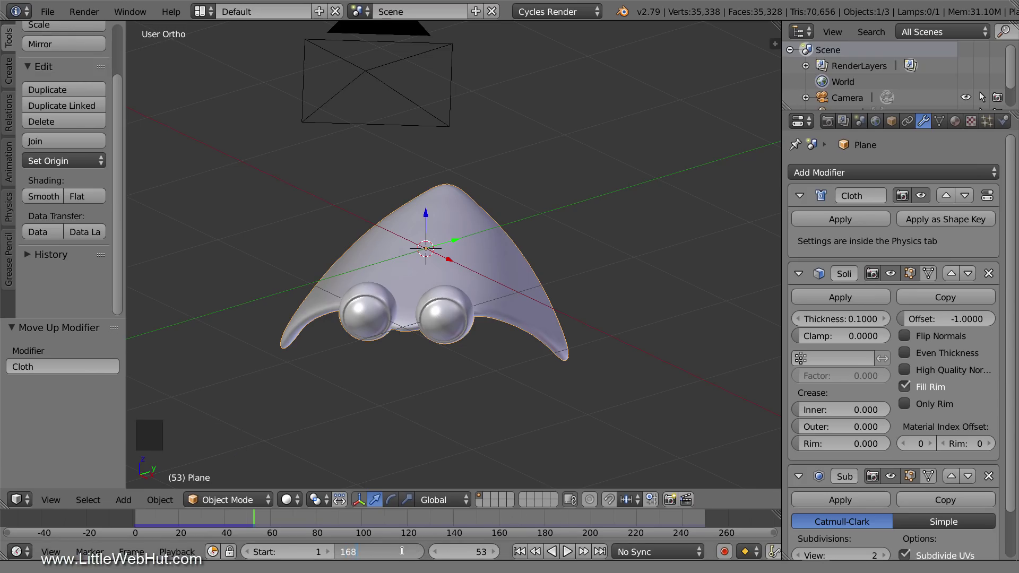
key("Return")
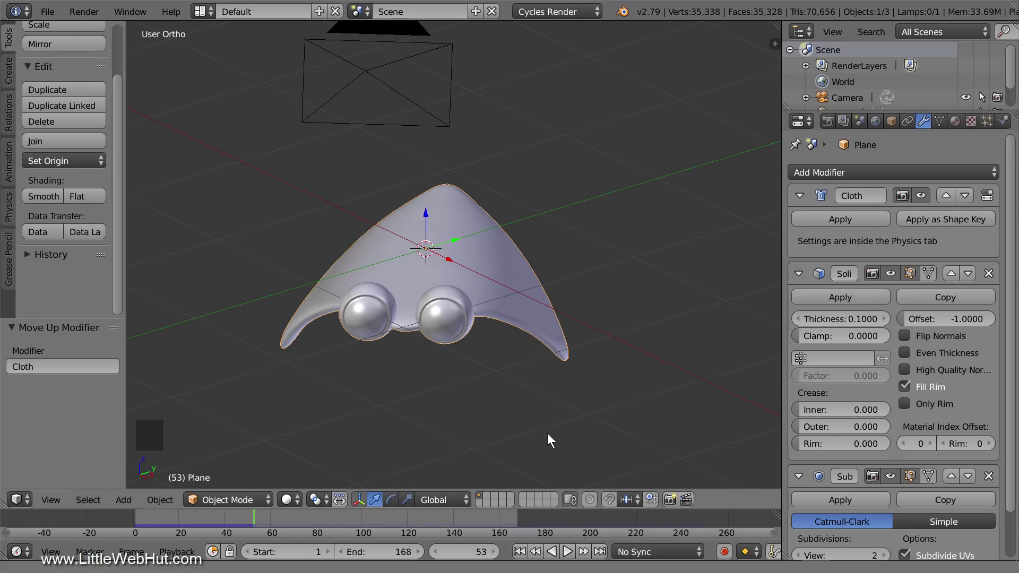
Go to frame 1 and set the plane's Z location to 1
key("n")
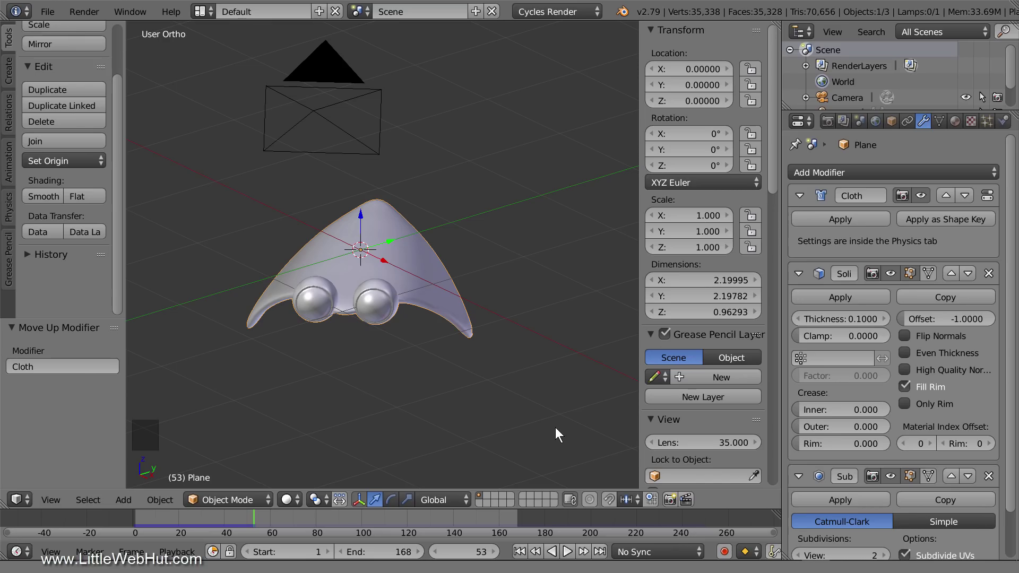
left_click(482, 552)
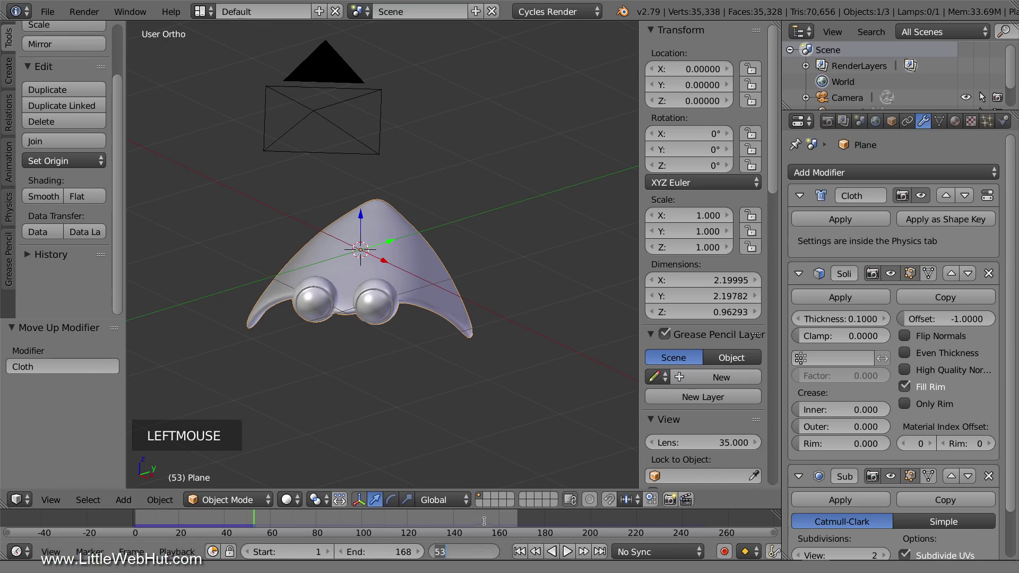
type("1")
key("Return")
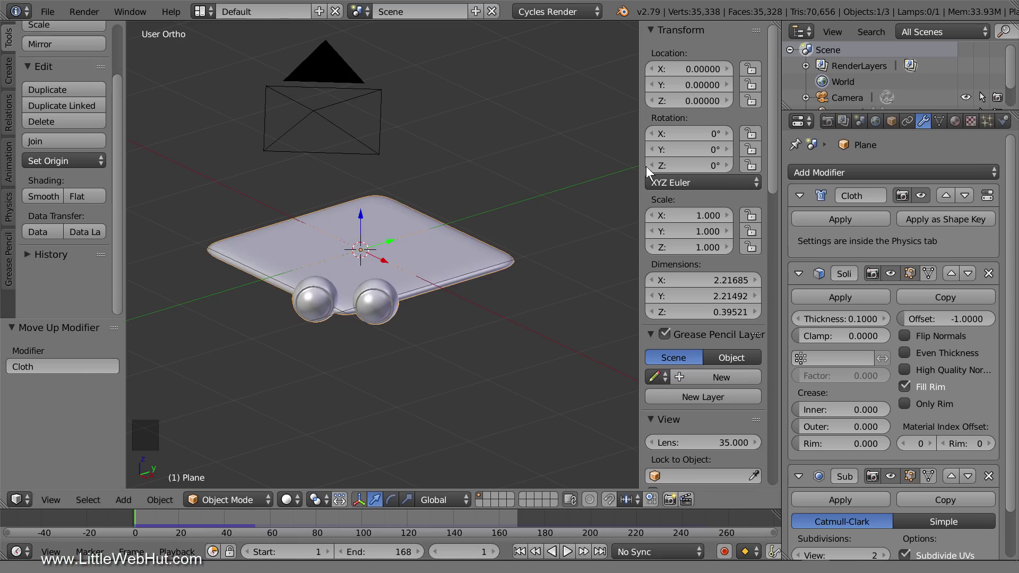
left_click(697, 100)
type("1")
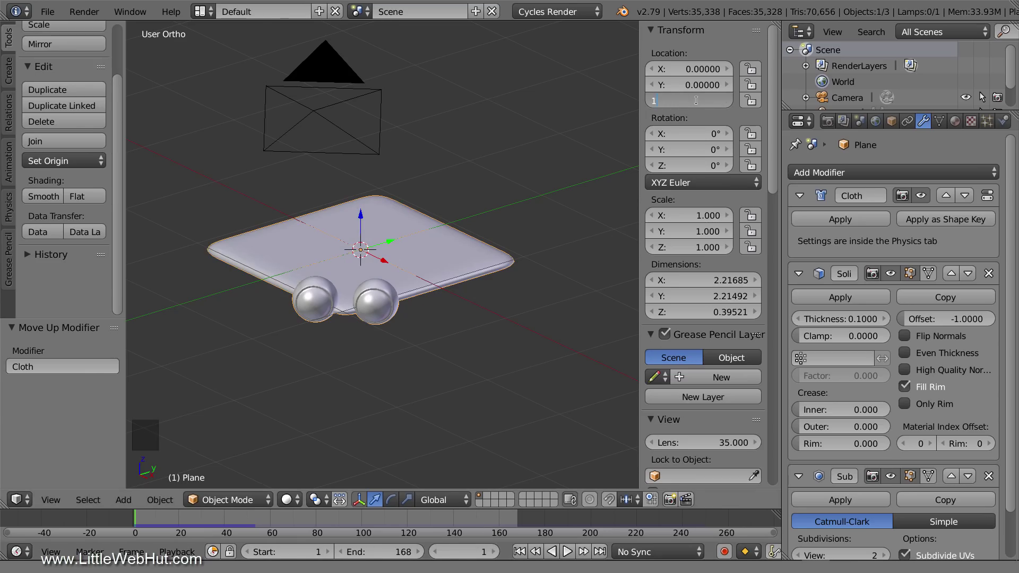
key("Return")
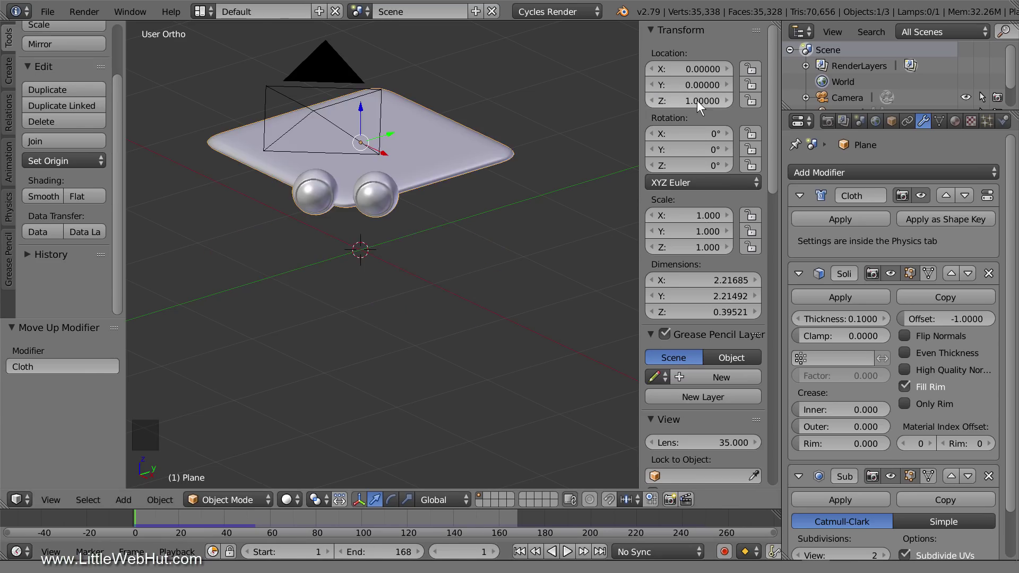
Set the plane's Z rotation to -90° and insert a LocRot keyframe at frame 1
left_click(701, 166)
type("-9")
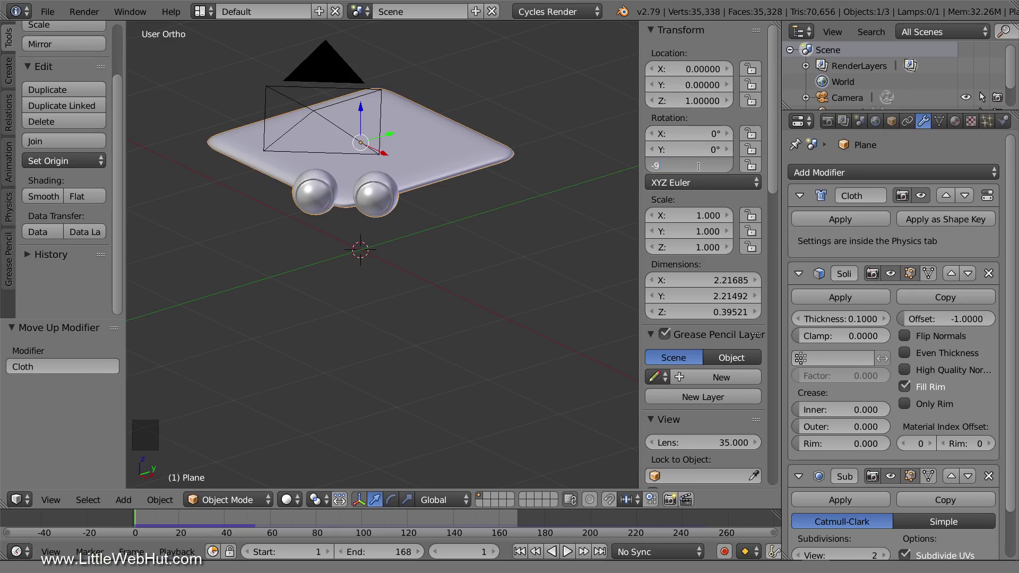
type("0")
key("Return")
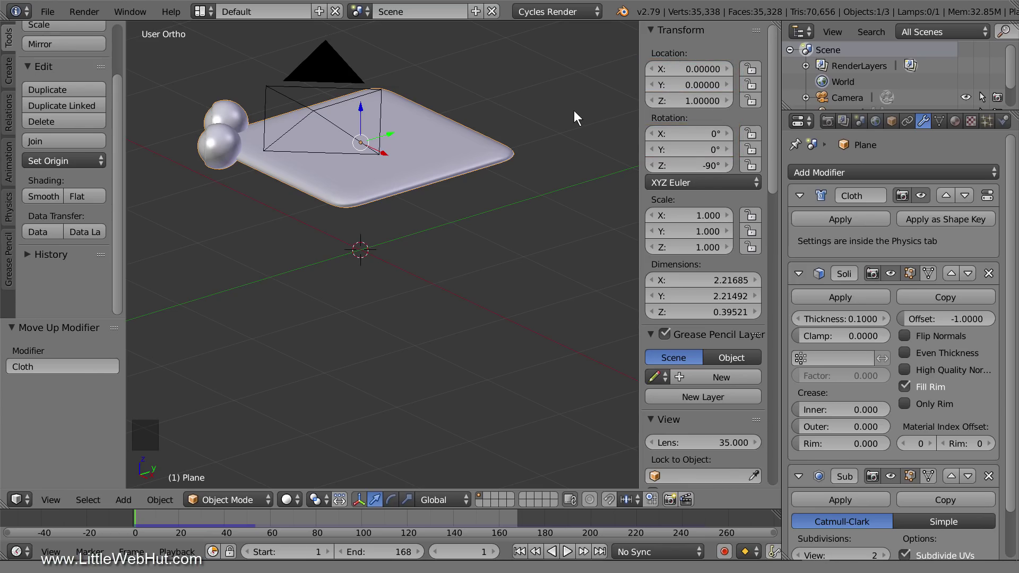
key("i")
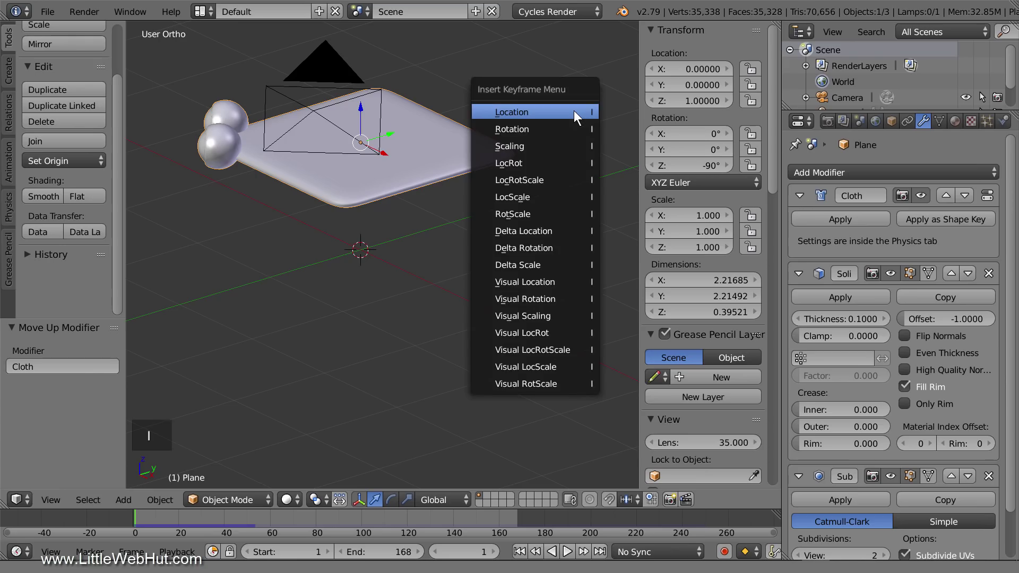
left_click(546, 161)
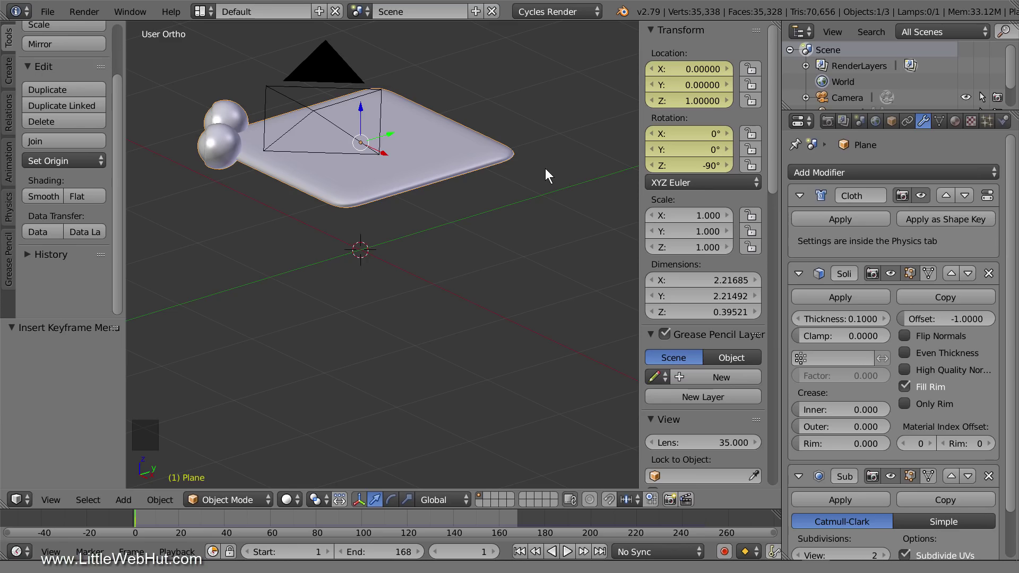
Go to frame 15 and set the plane's Z location to 0
left_click(480, 552)
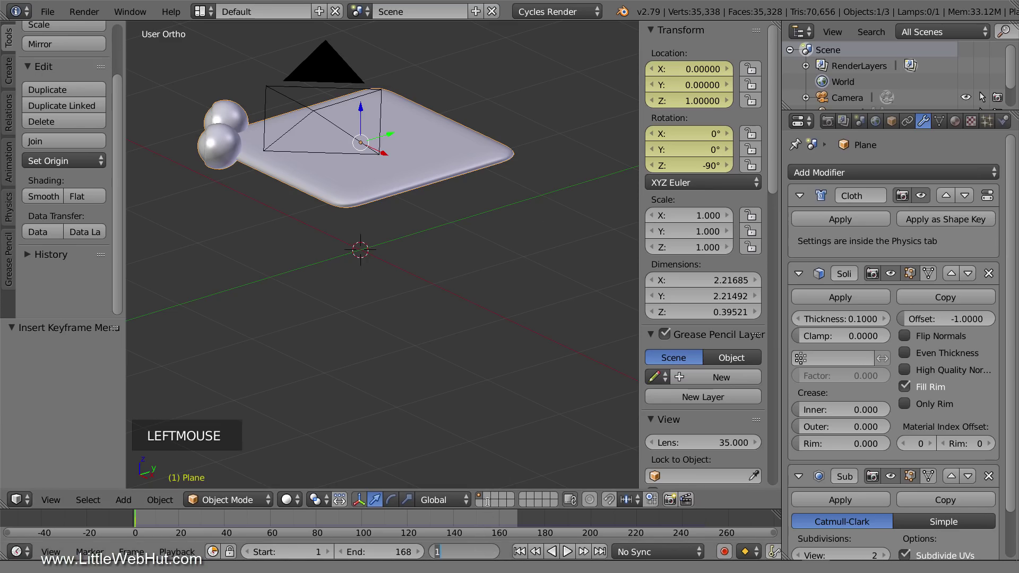
type("15")
key("Return")
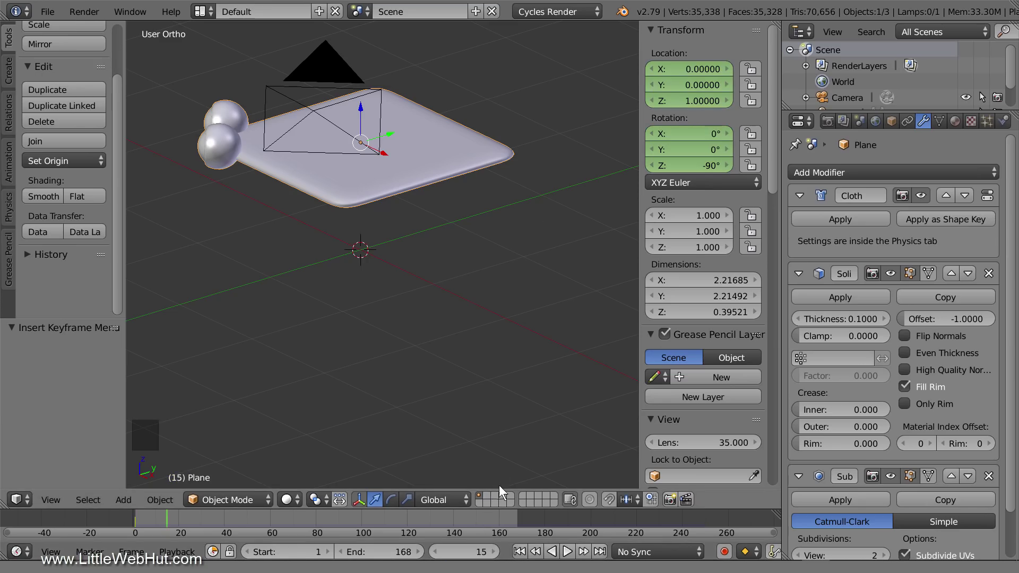
left_click(692, 102)
type("0")
key("Return")
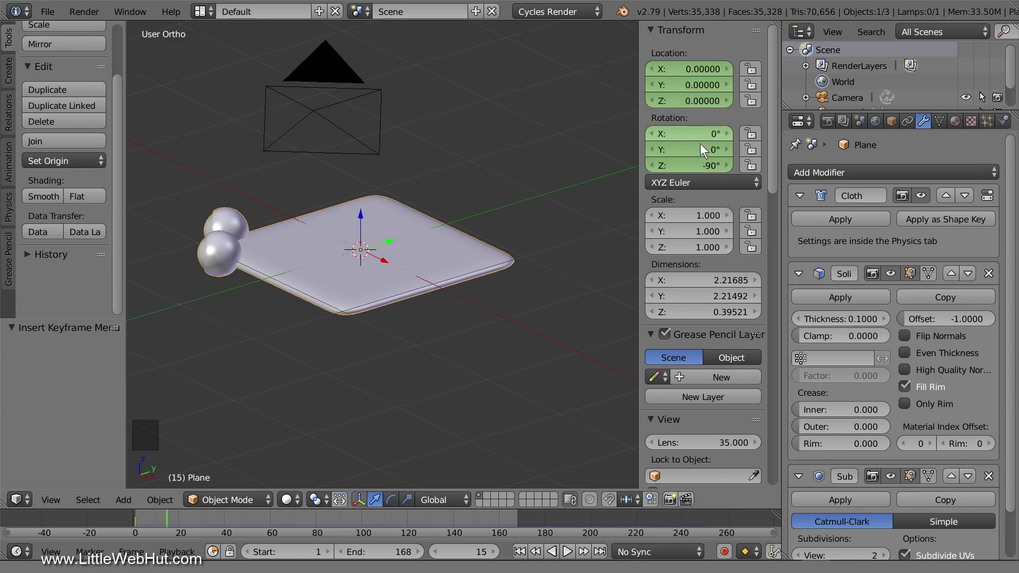
Set the plane's Z rotation to 0° and insert a LocRot keyframe at frame 15
left_click(700, 165)
type("0")
key("Return")
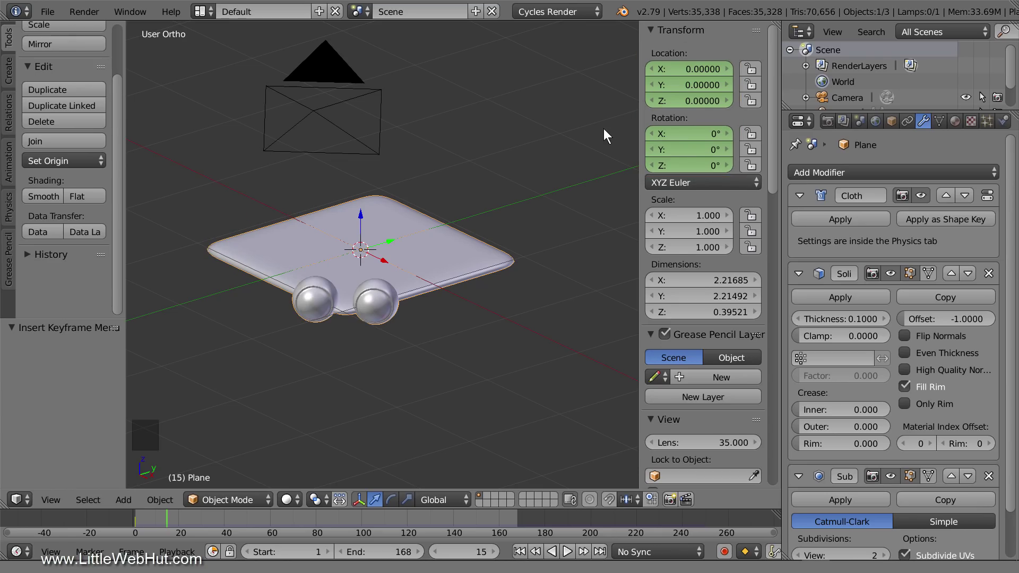
key("i")
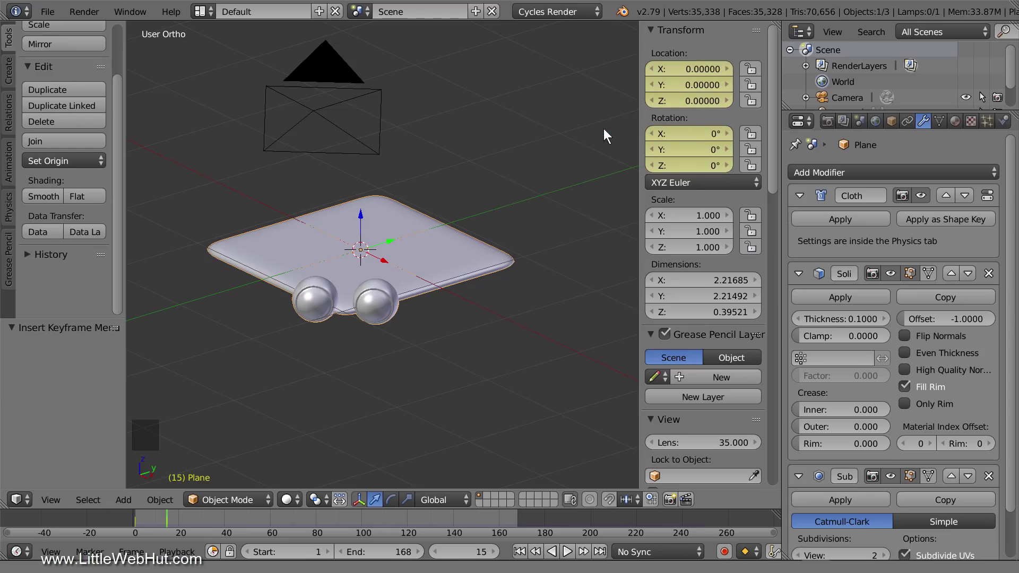
Go to frame 50 and insert a LocRot keyframe that holds the plane's location and rotation
left_click(467, 552)
type("50")
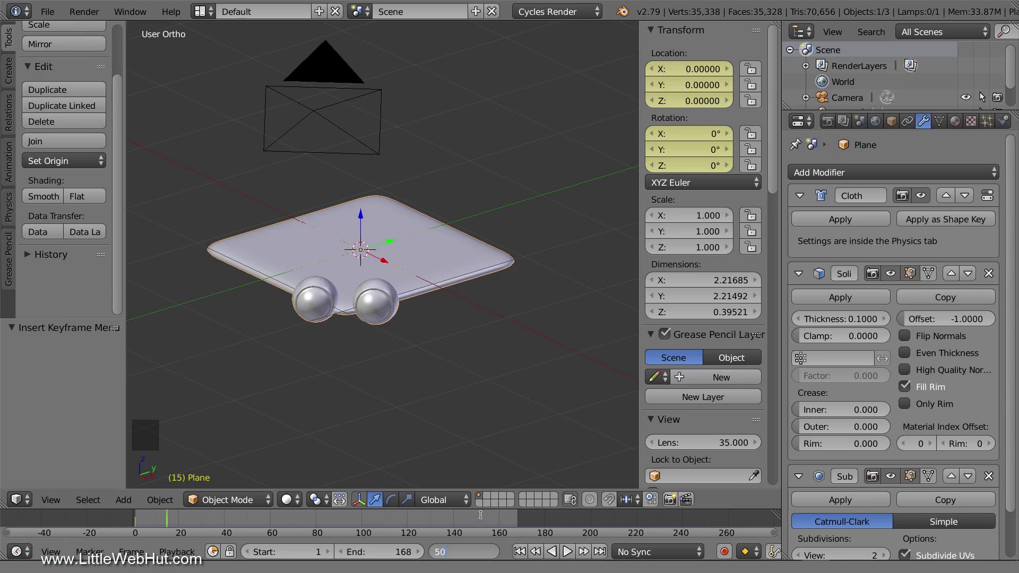
key("Return")
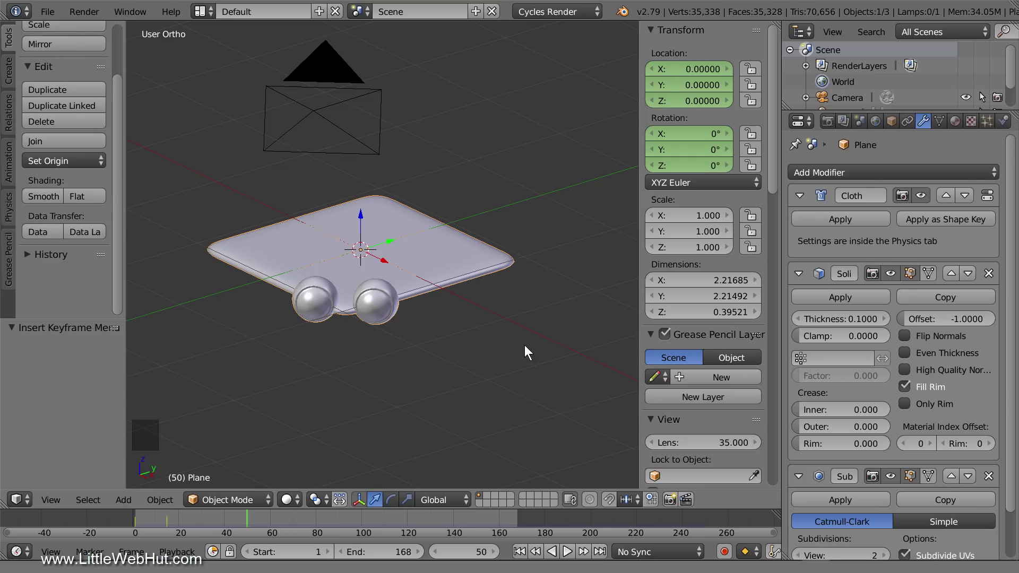
key("i")
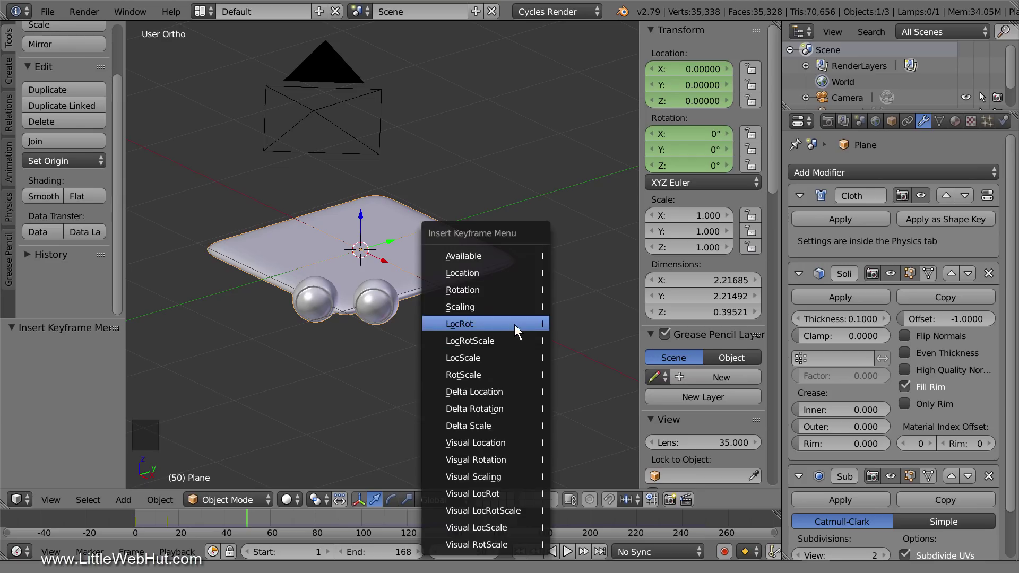
left_click(515, 323)
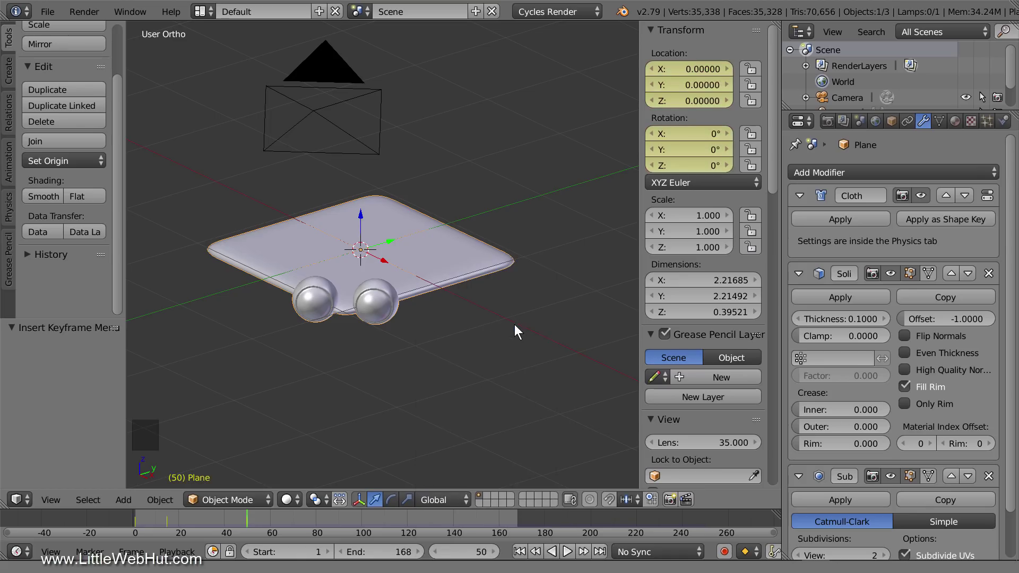
At frame 60, set the plane's Z rotation to 90° and insert a LocRot keyframe
left_click(480, 552)
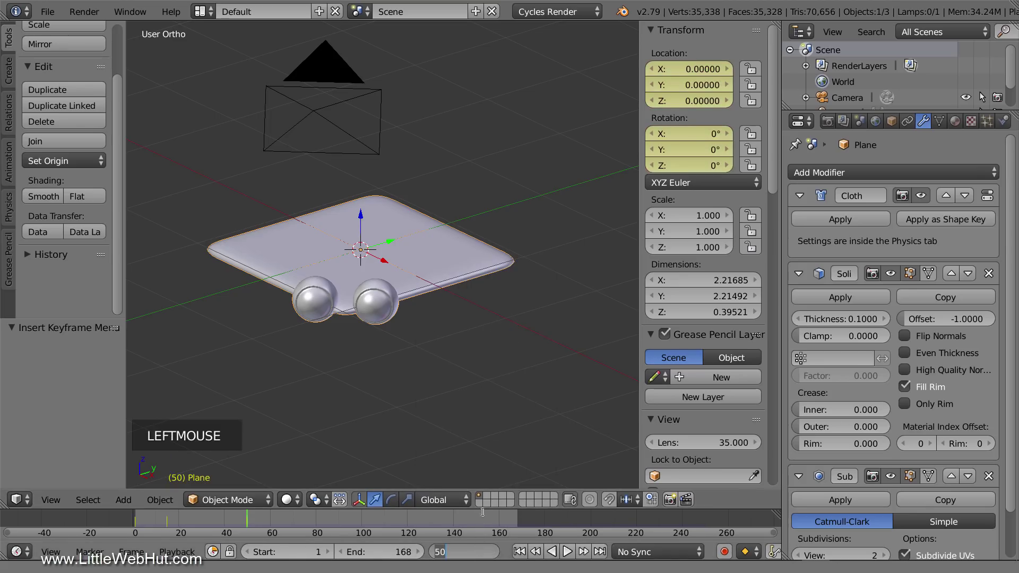
type("60")
key("Return")
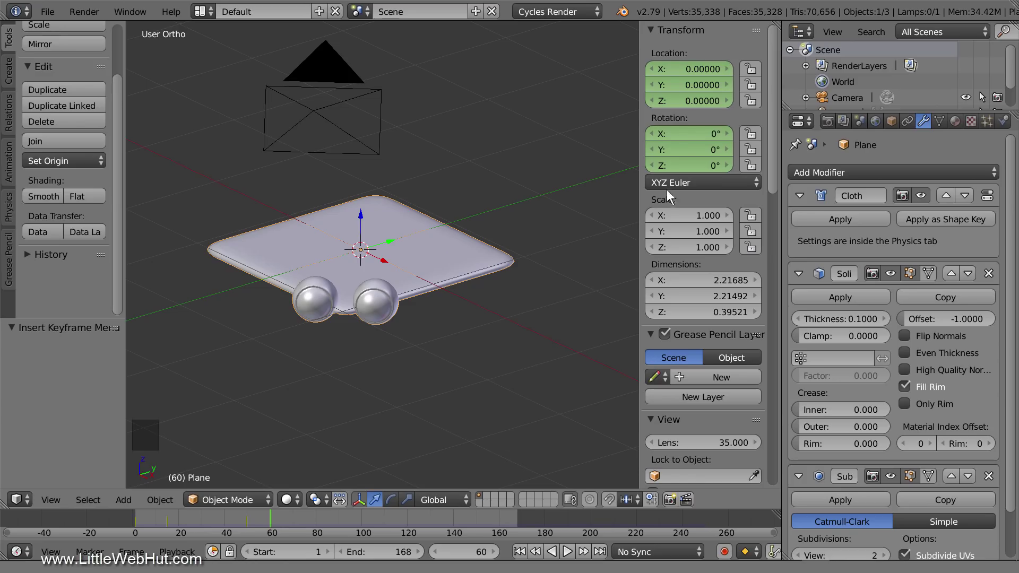
left_click(699, 166)
type("90")
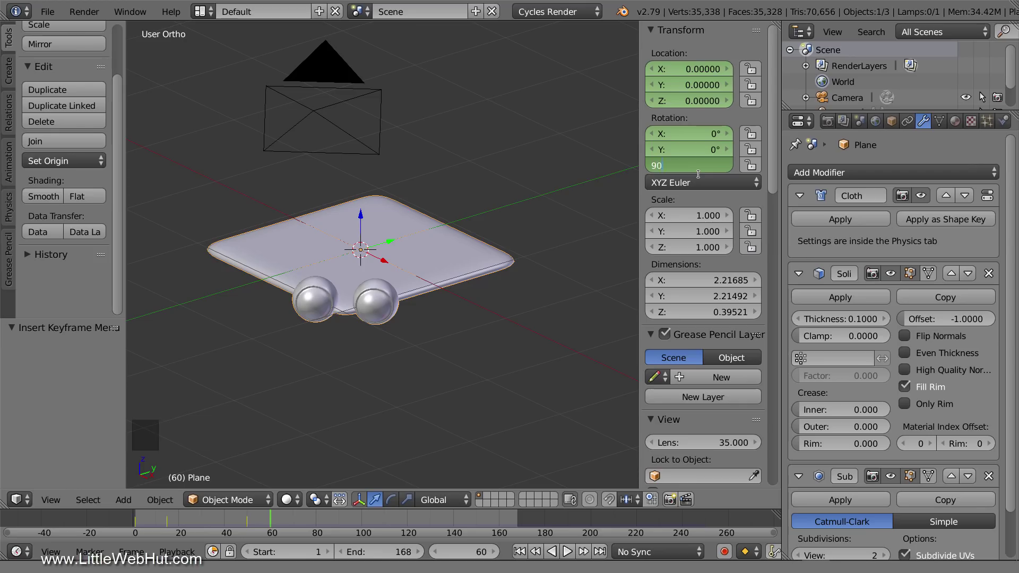
key("Return")
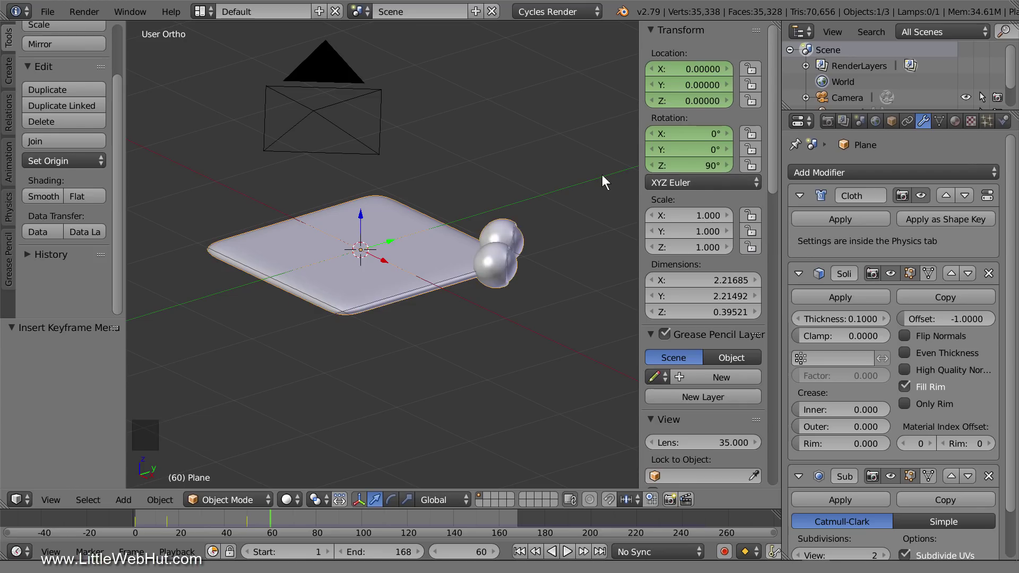
key("i")
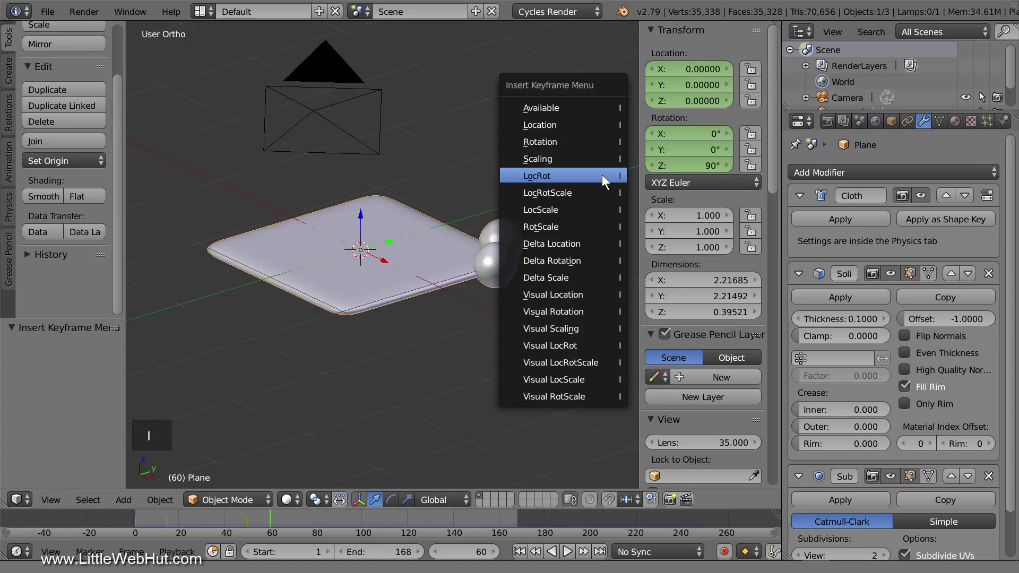
left_click(602, 175)
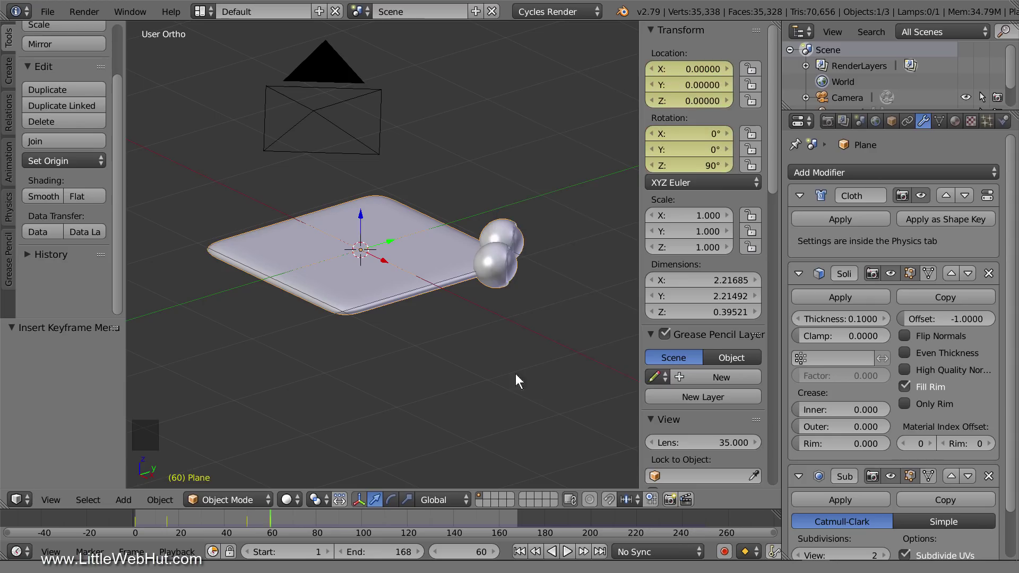
Go to frame 80 and insert a LocRot keyframe that holds the plane's current pose
left_click(480, 552)
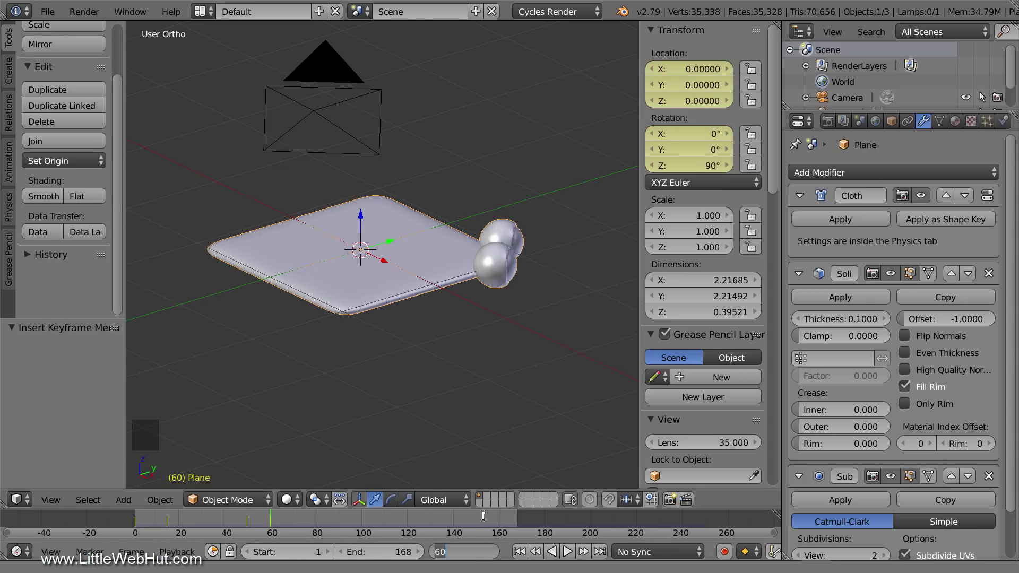
type("80")
key("Return")
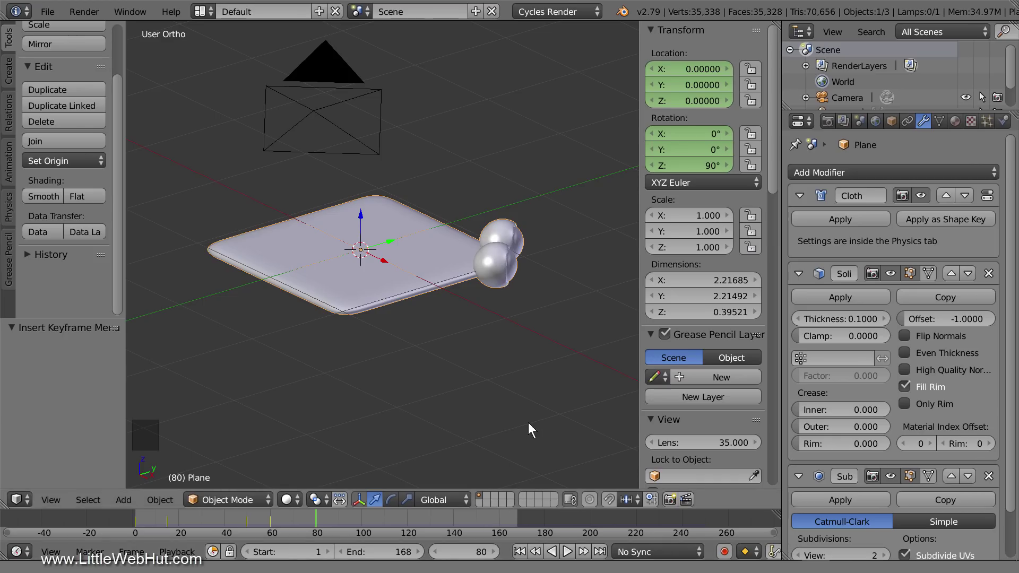
key("i")
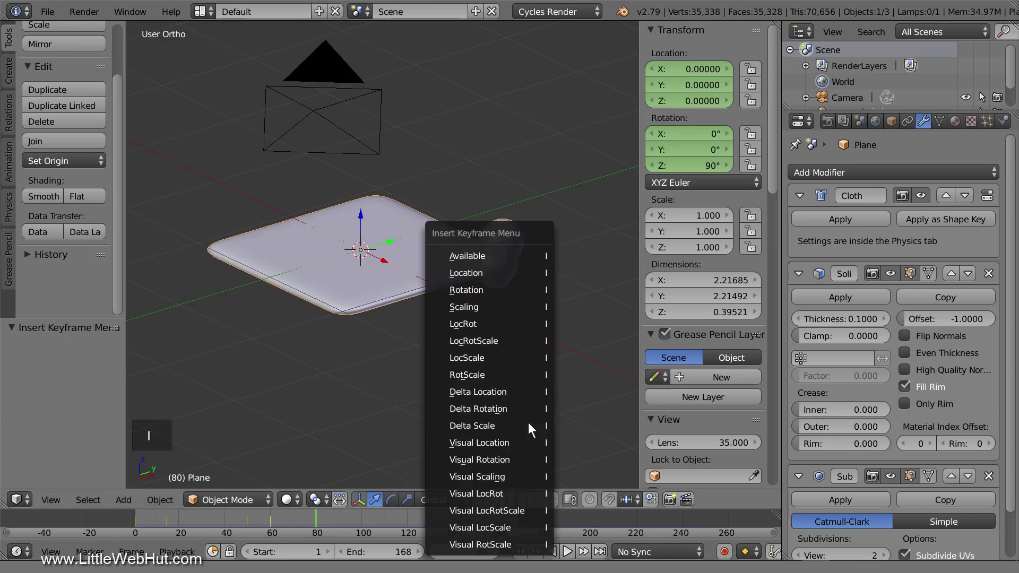
left_click(513, 324)
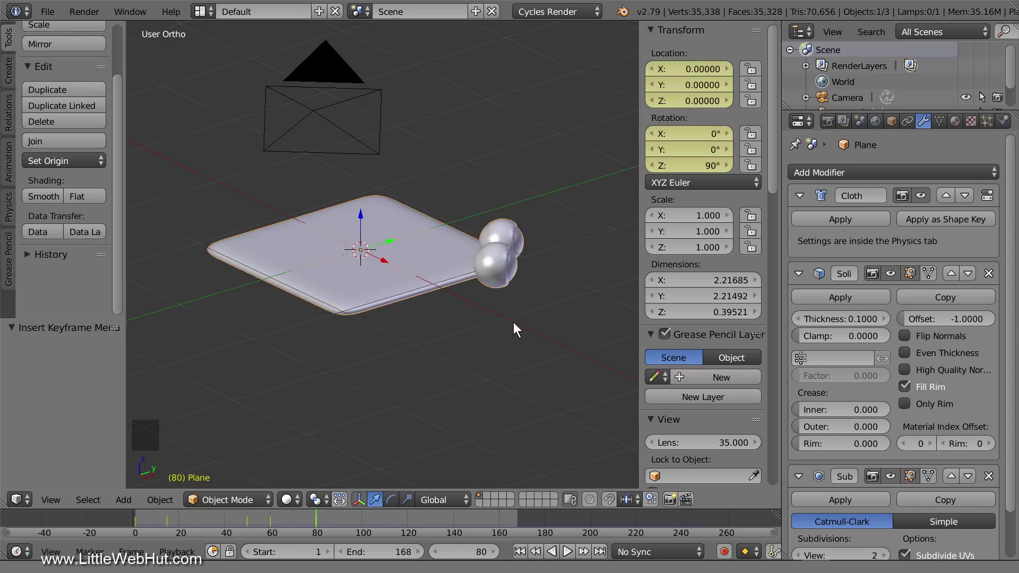
At frame 90, set the plane's Z rotation to 0° and insert a LocRot keyframe
left_click(483, 553)
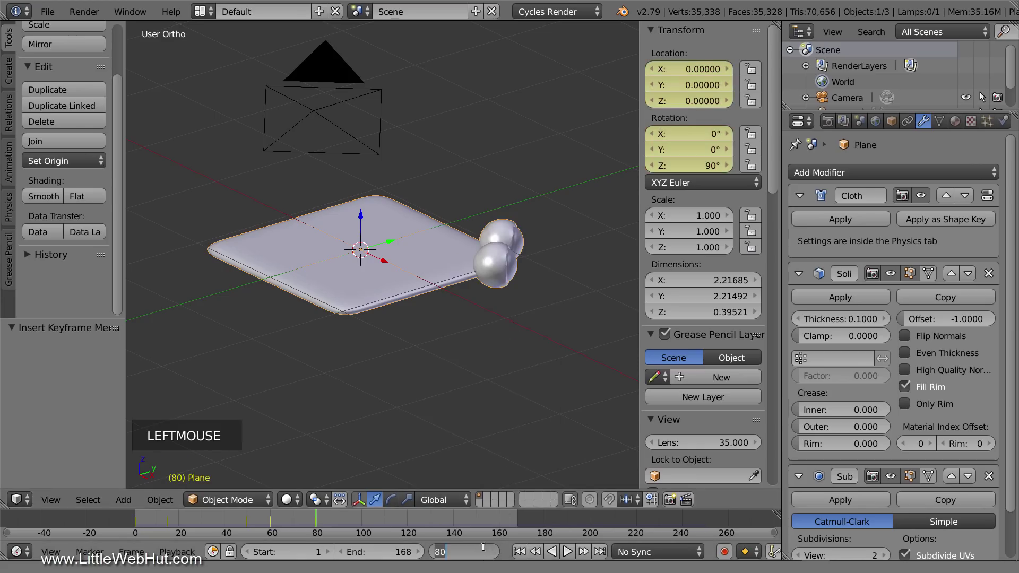
type("90")
key("Return")
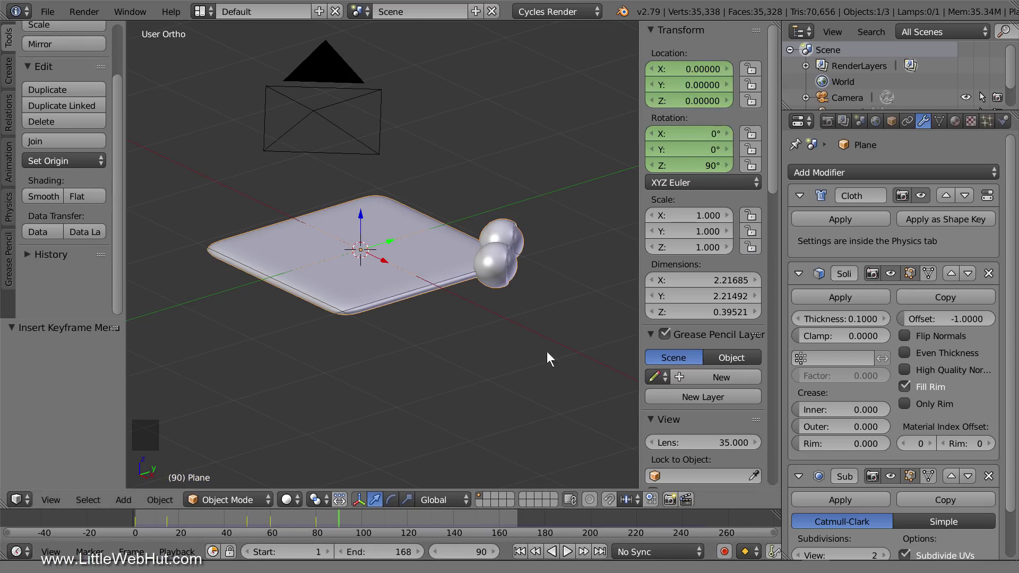
left_click_drag(706, 163, 693, 191)
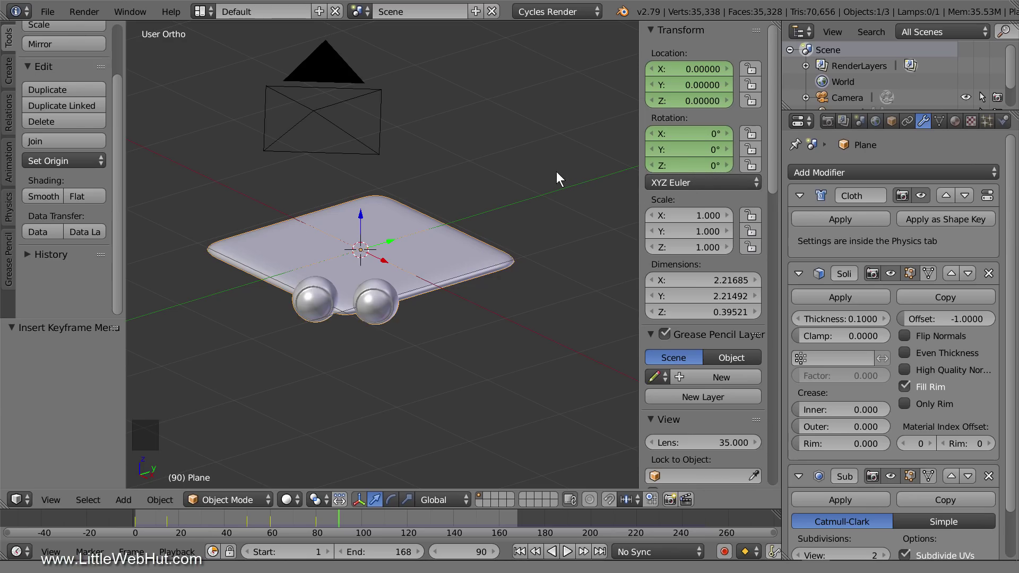
key("i")
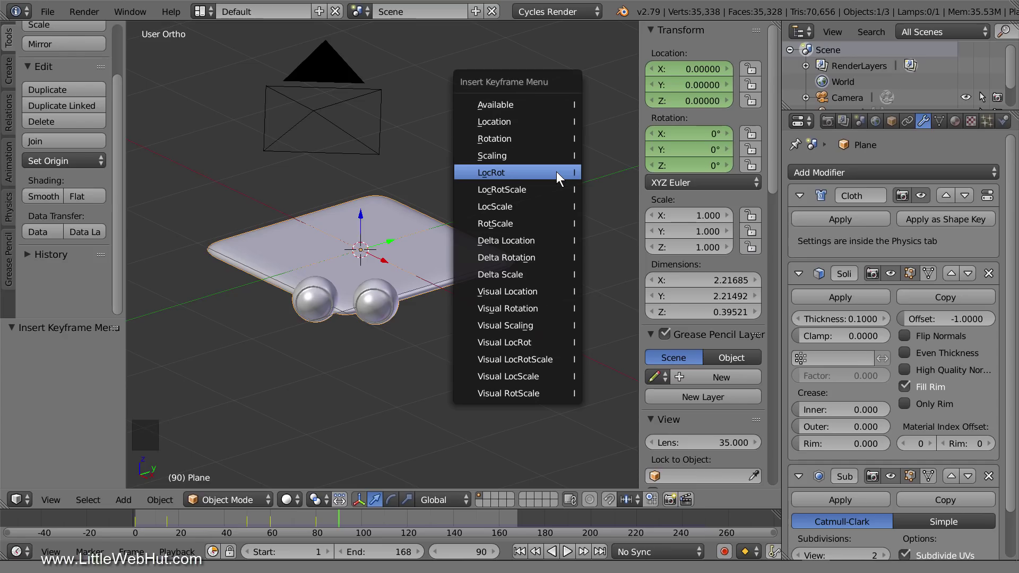
left_click(557, 173)
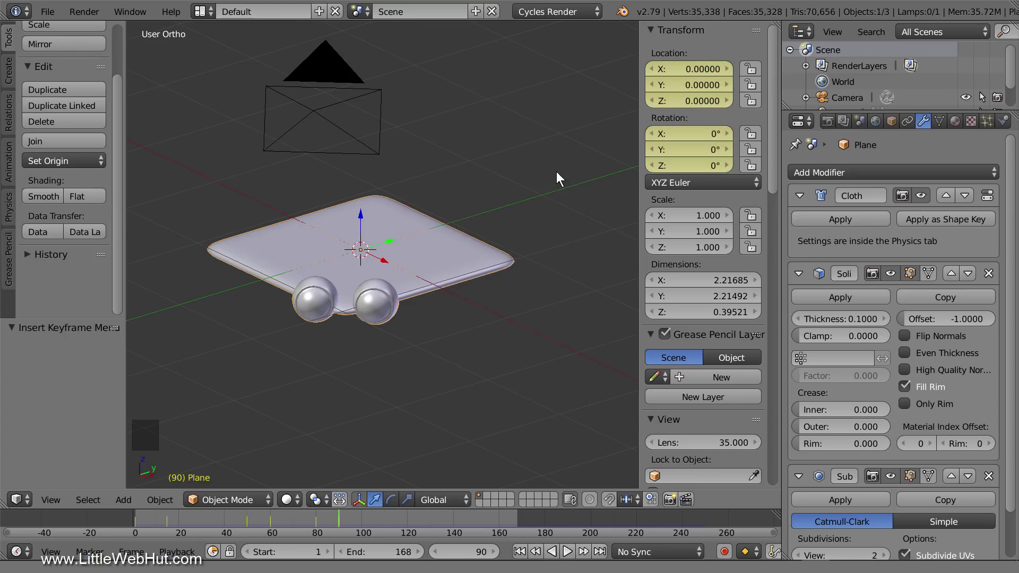
Go to frame 120 and insert a LocRot keyframe that holds the plane's location and rotation
left_click(470, 552)
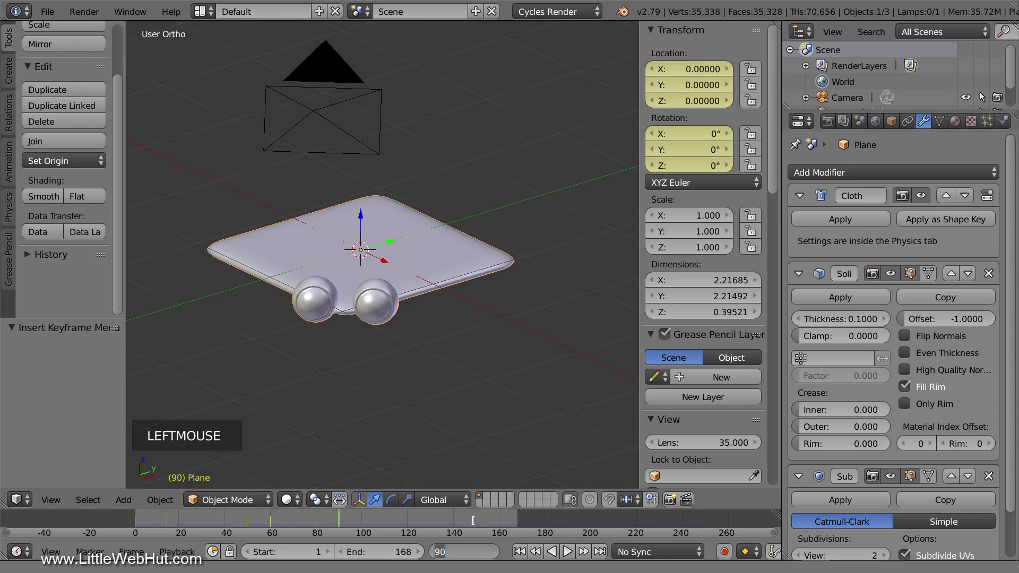
type("120")
key("Return")
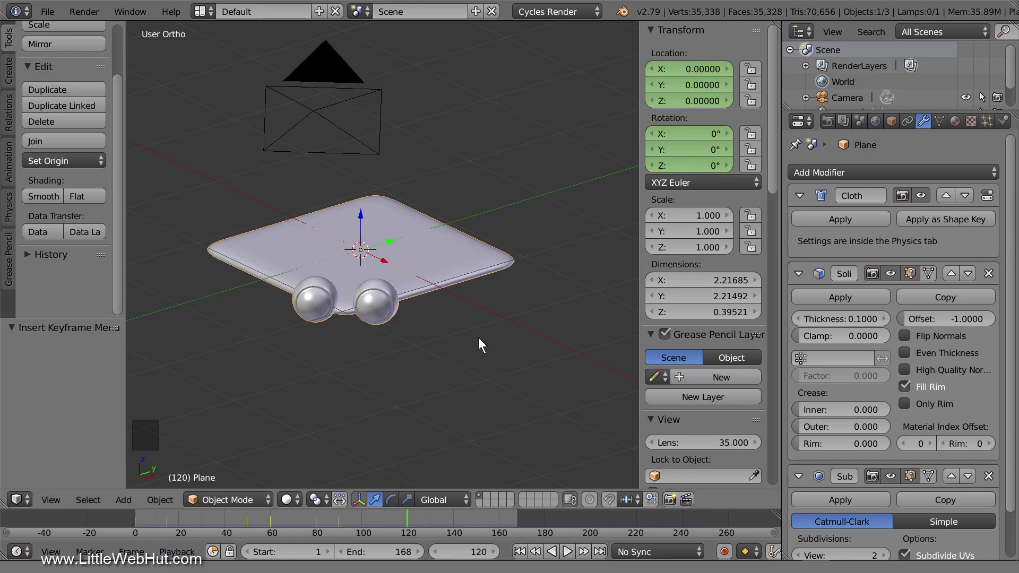
key("i")
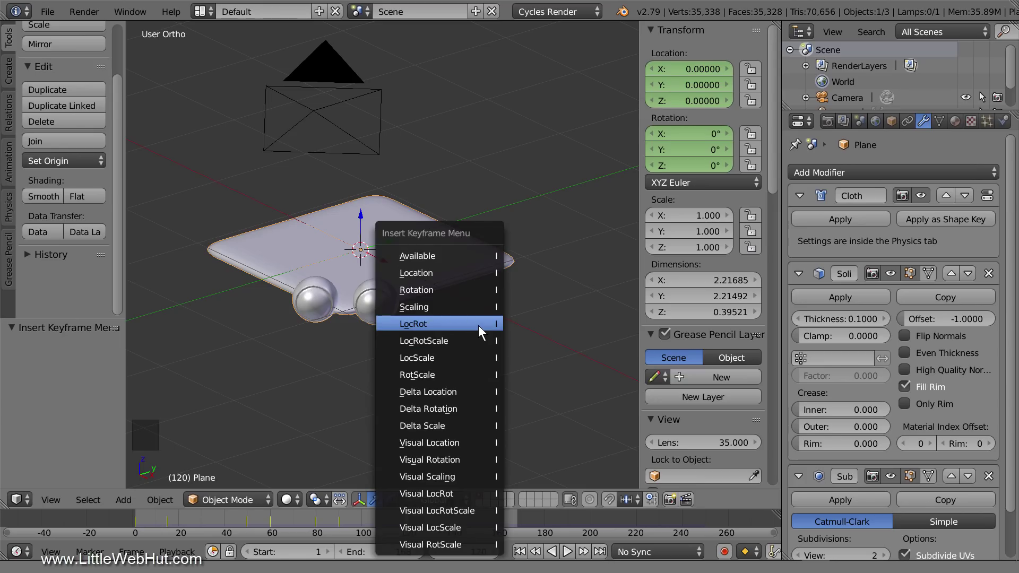
left_click(479, 324)
At frame 160, set the plane's Y location to -4.5 and its Z location to 2
left_click(473, 552)
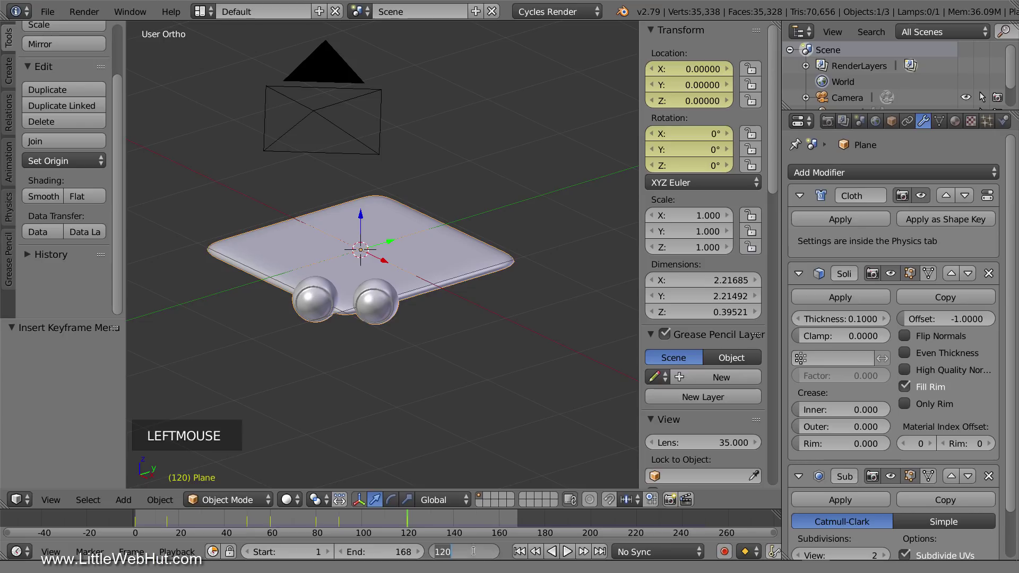
type("160")
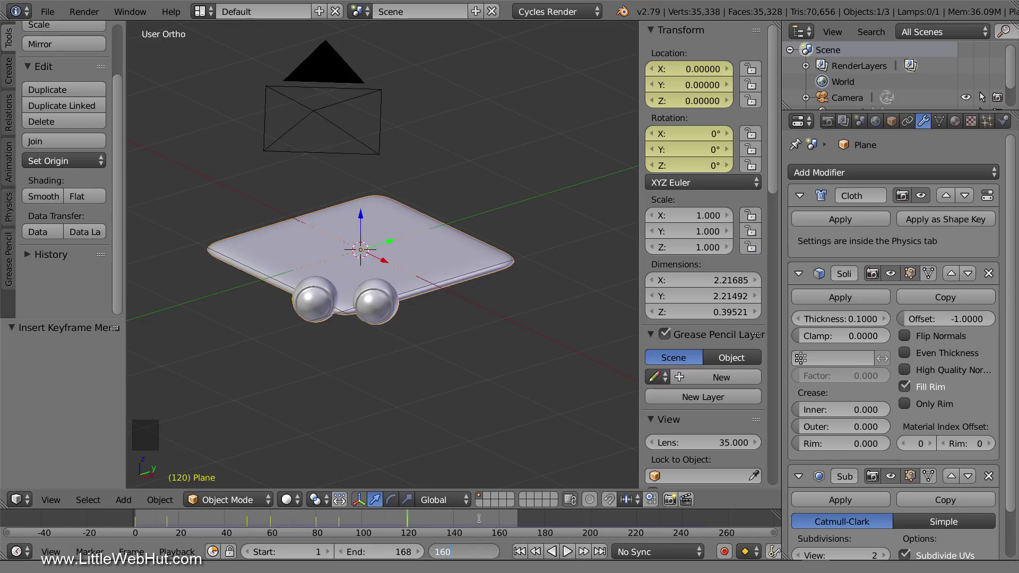
key("Return")
scroll(417, 308, "down", 5)
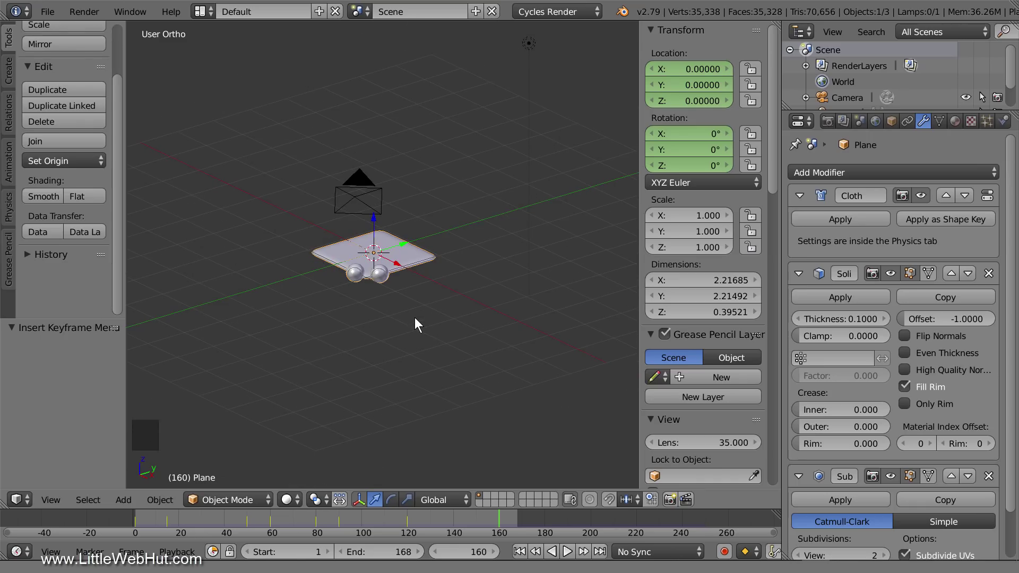
left_click(687, 85)
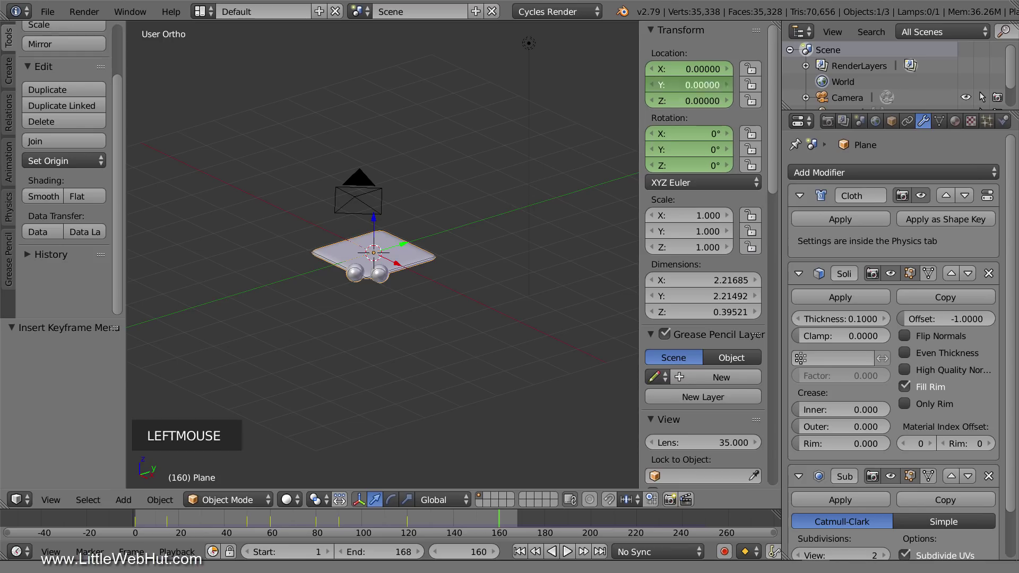
type("-4")
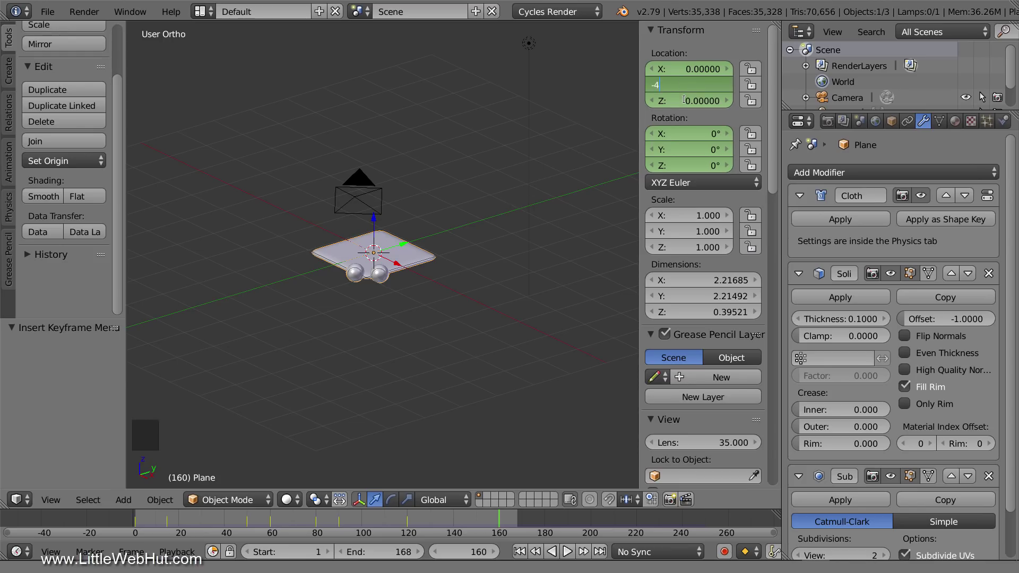
type(".5")
key("Return")
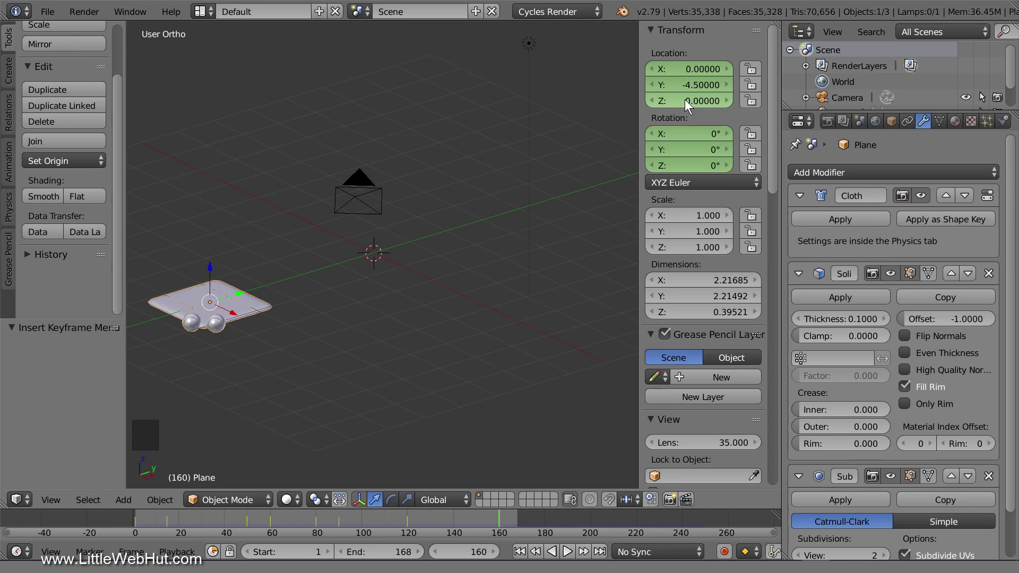
left_click(684, 100)
type("2")
key("Return")
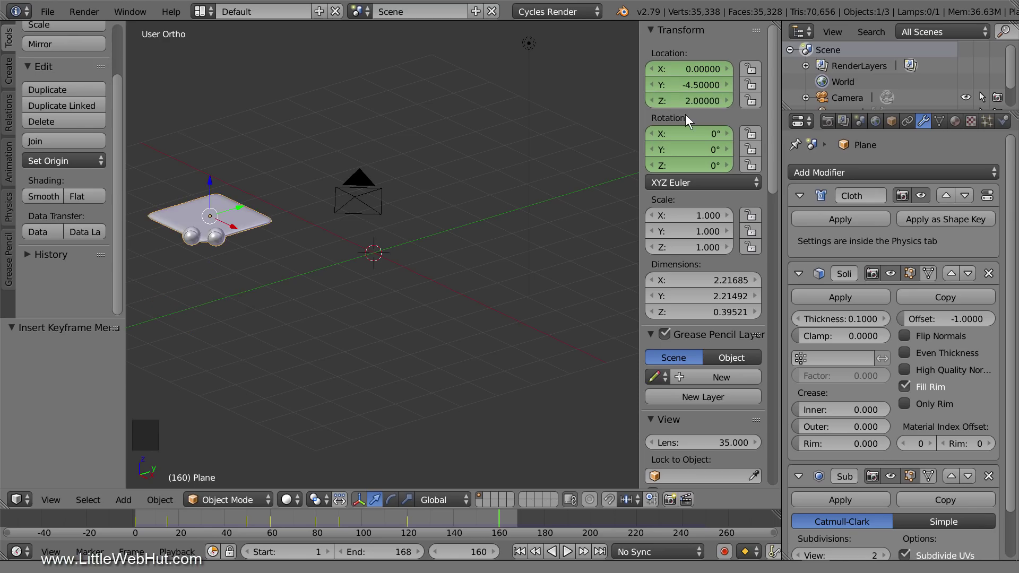
Set the plane's rotation to X -10°, Y -25° and Z -90°
left_click(689, 135)
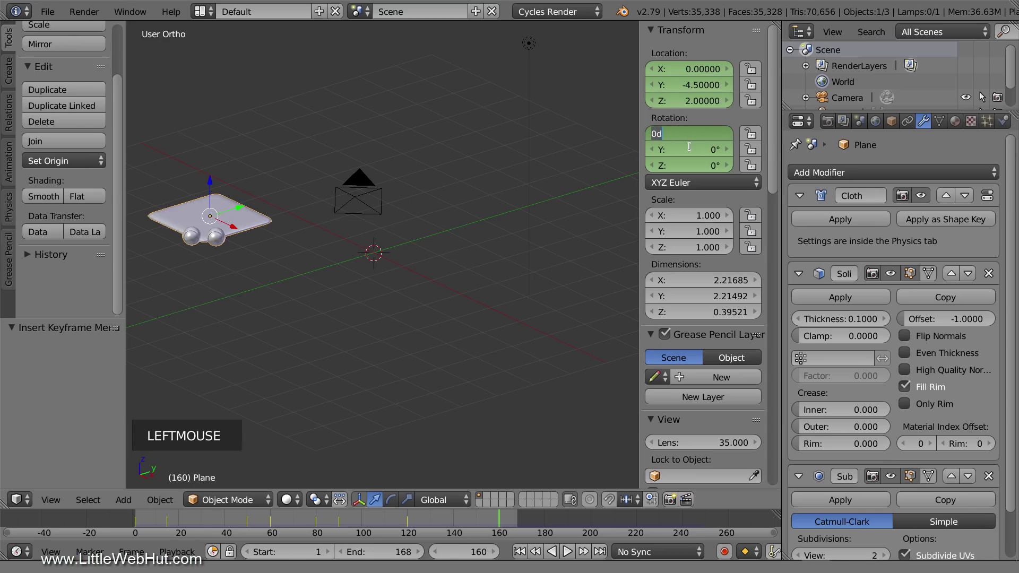
type("-10")
key("Return")
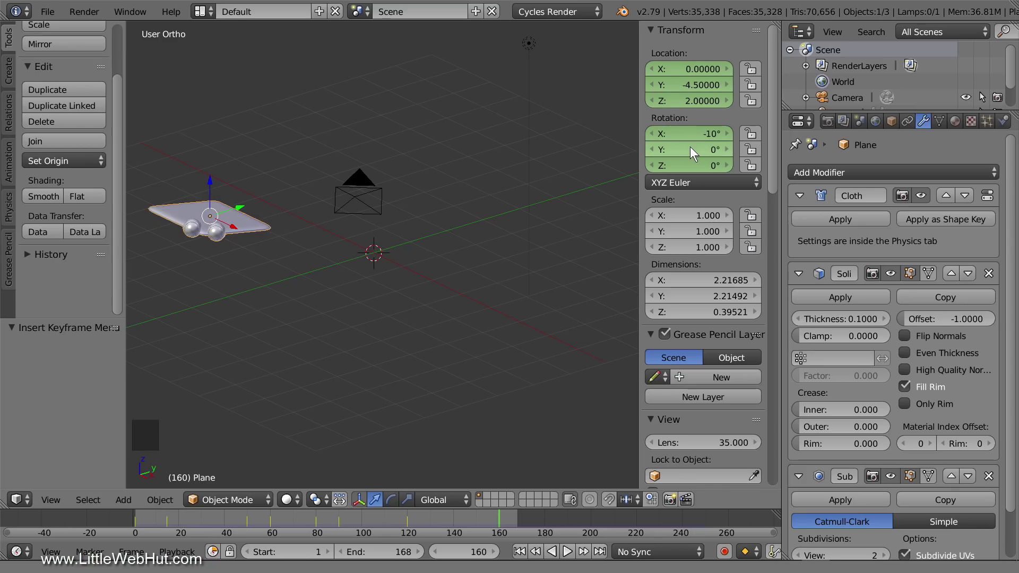
left_click(690, 148)
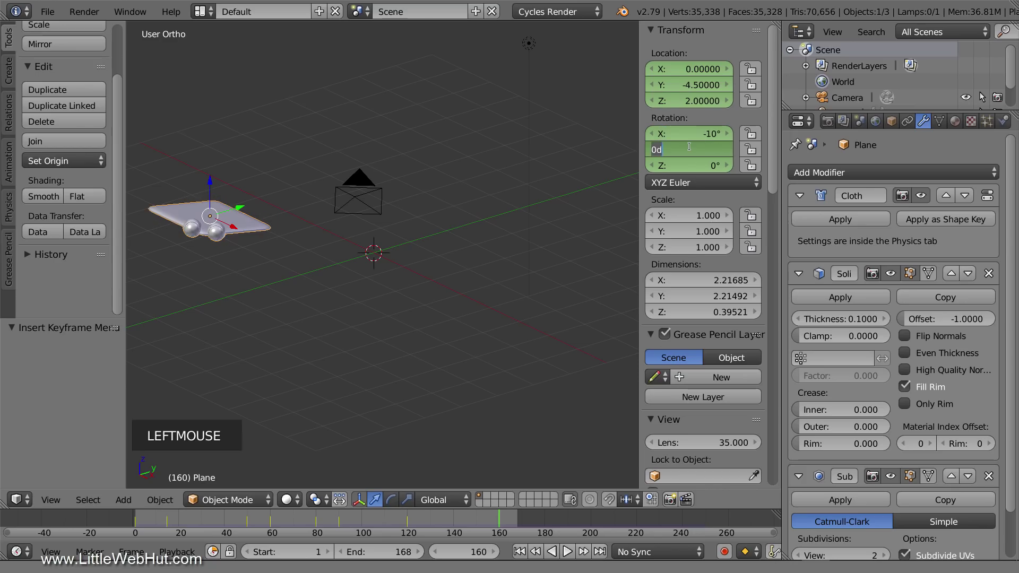
type("-25")
key("Return")
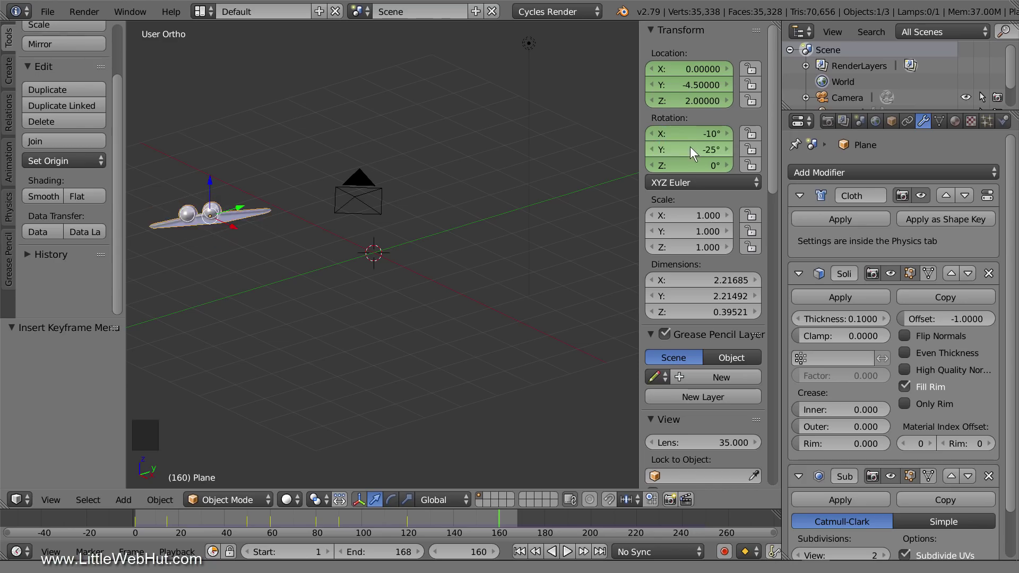
left_click(690, 165)
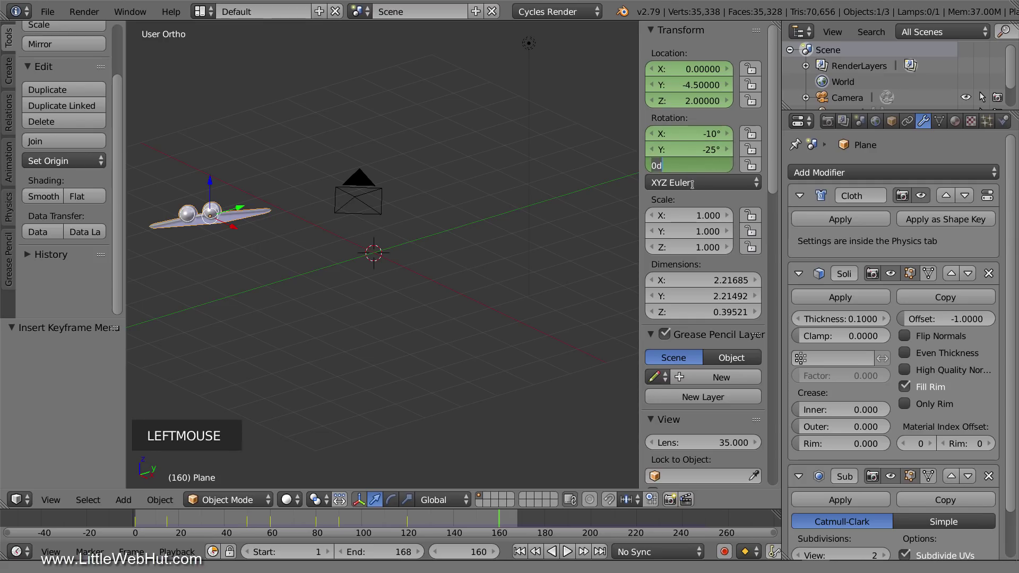
type("-9")
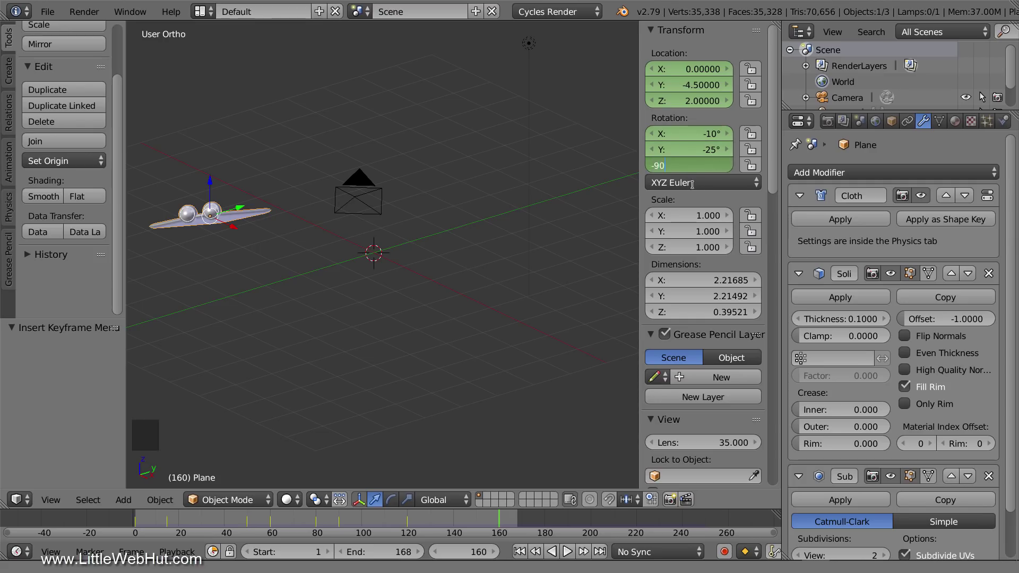
key("Return")
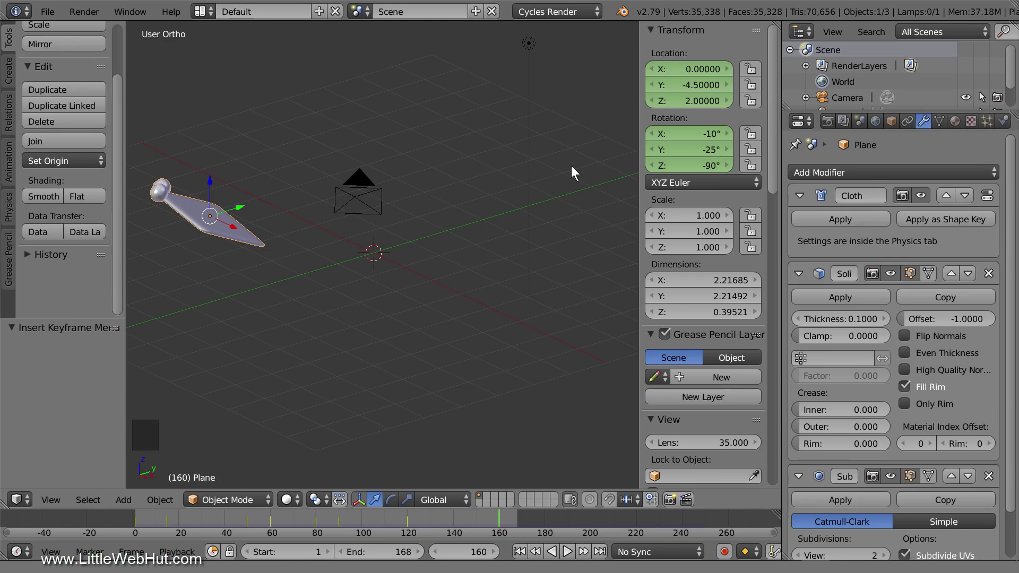
Insert a LocRot keyframe for the plane at frame 160 and hide the 3D view's transform properties
key("i")
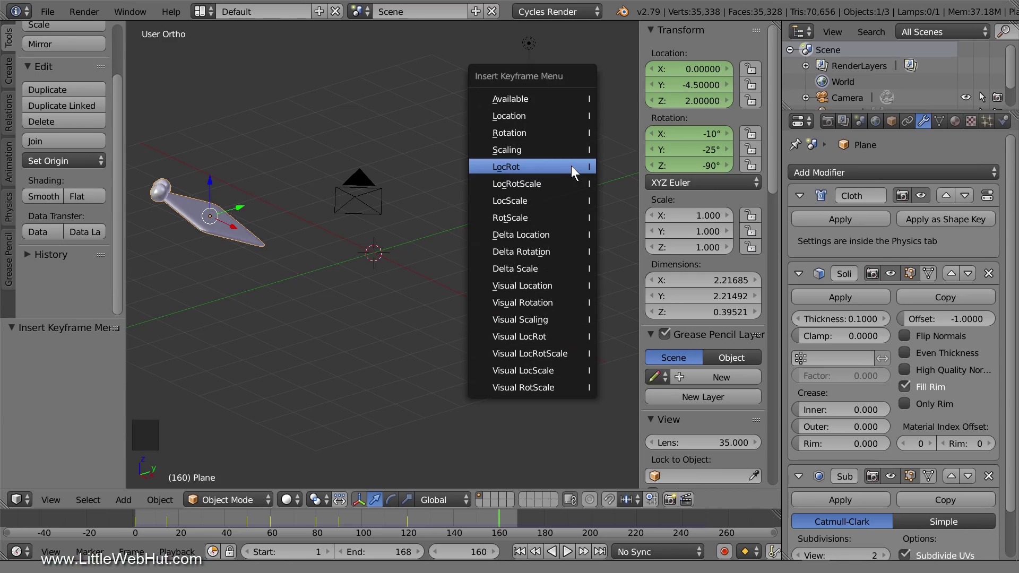
left_click(571, 165)
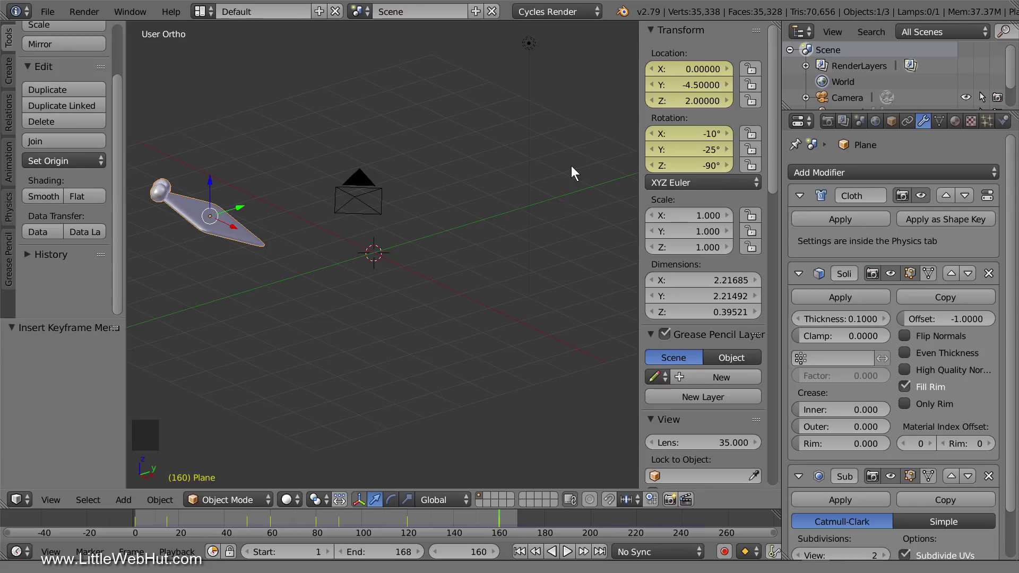
key("n")
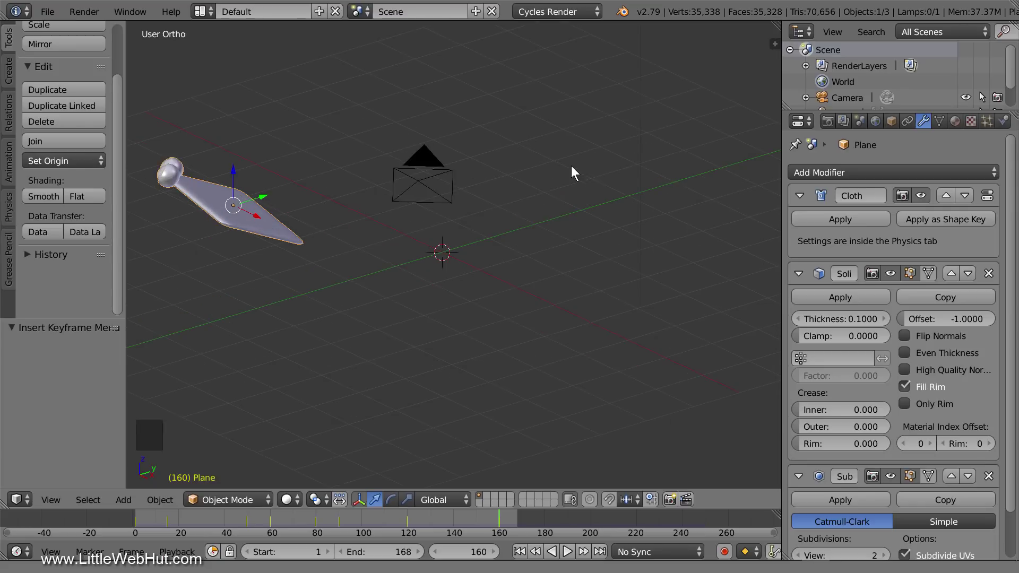
Play back the animation with a closer view of the creature to check its cloth motion, and stop playback
scroll(571, 165, "up", 4)
scroll(575, 169, "up", 1)
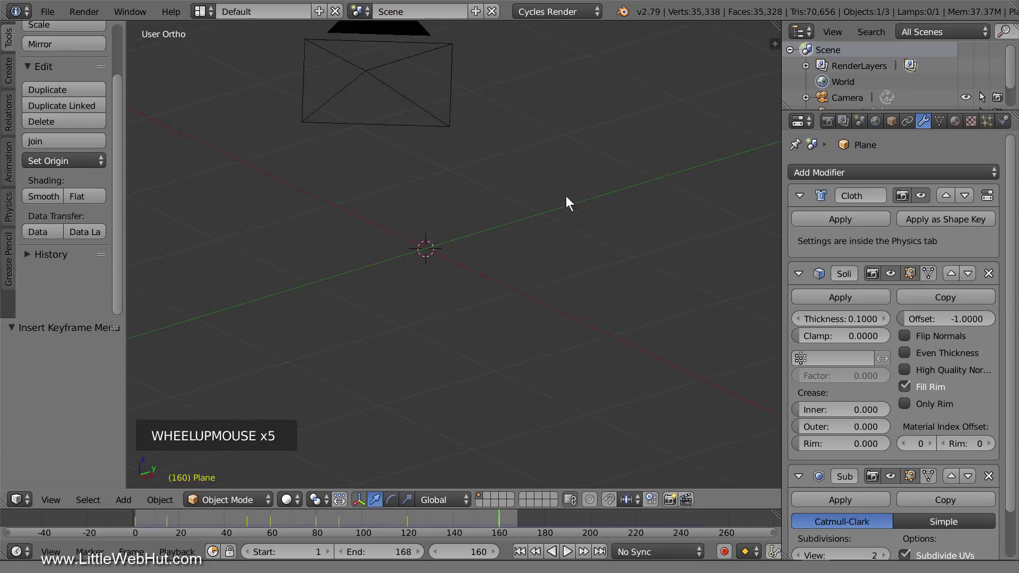
left_click(567, 552)
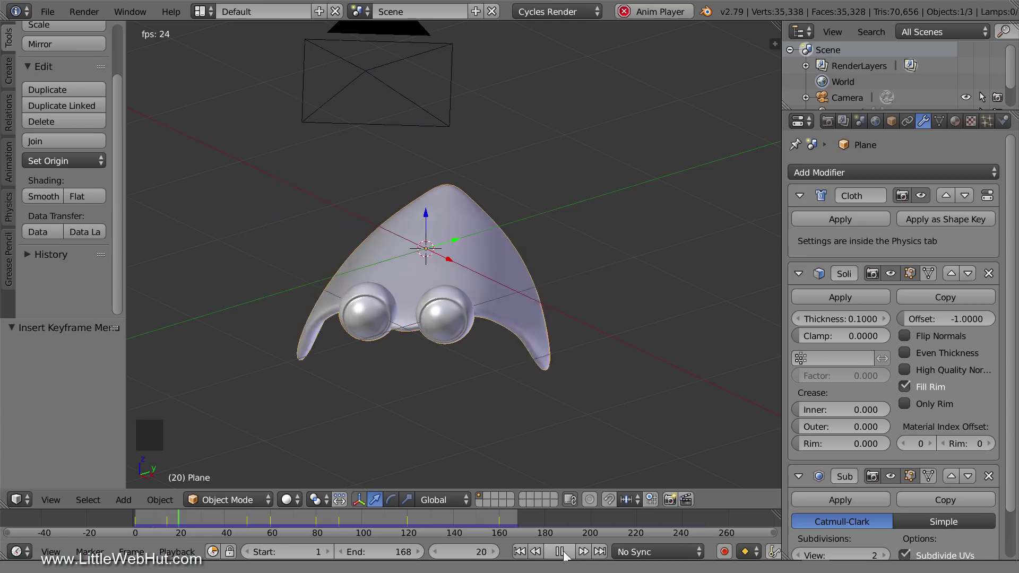
left_click(564, 553)
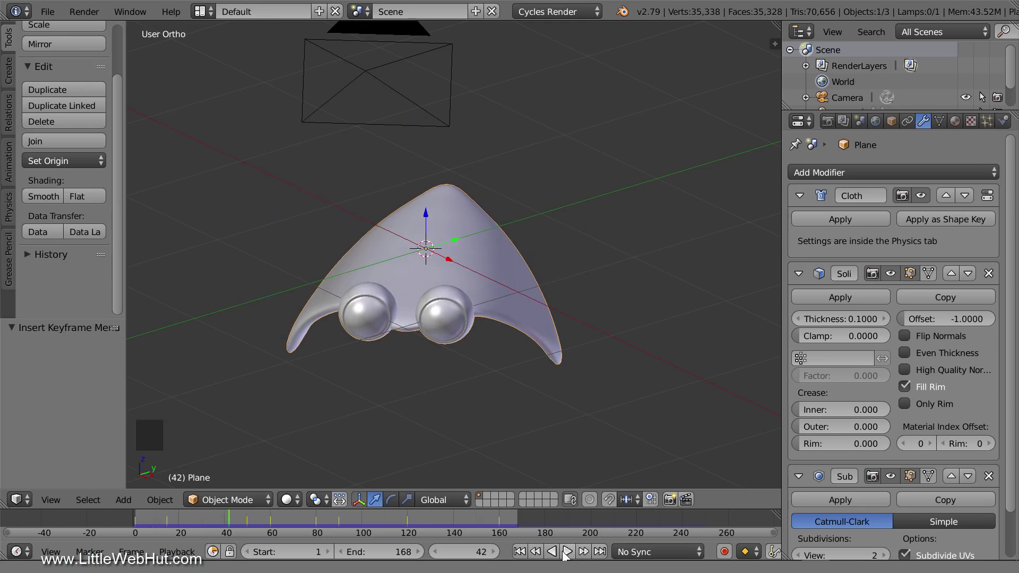
Save the project under the name "floppy" in the C:\Blender\demo\ folder
left_click(48, 11)
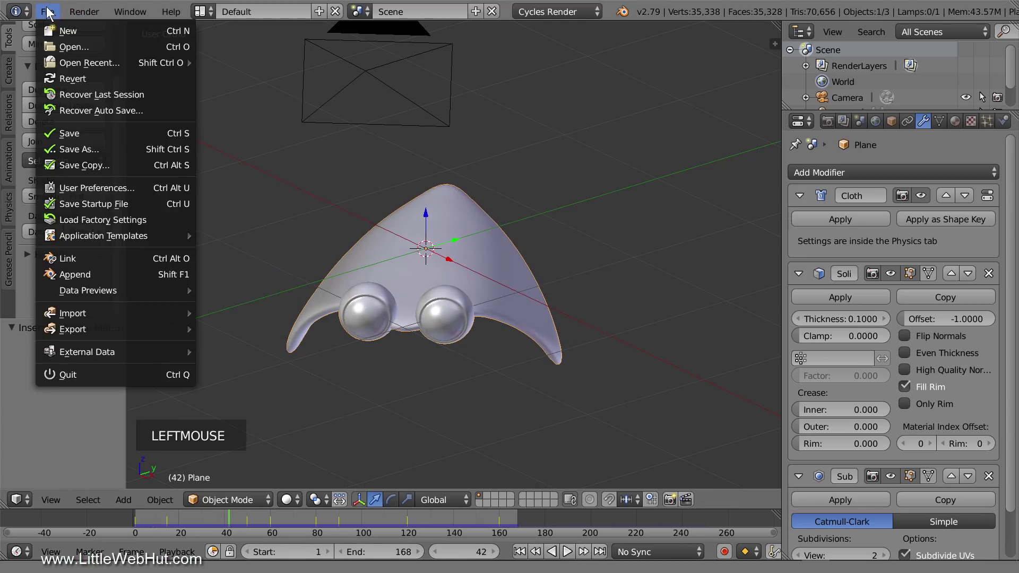
left_click(108, 148)
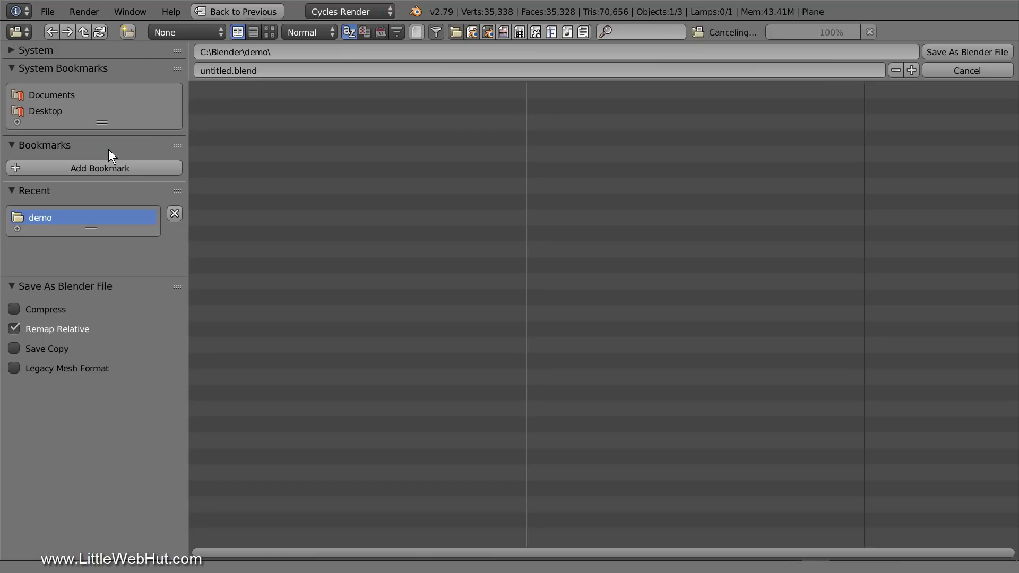
left_click(215, 71)
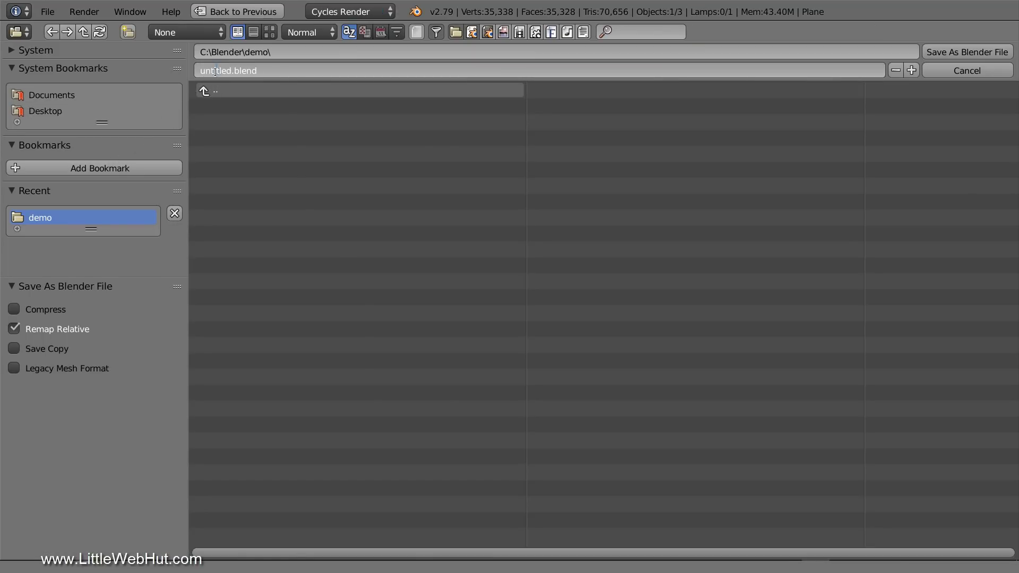
type("floppy")
left_click(965, 52)
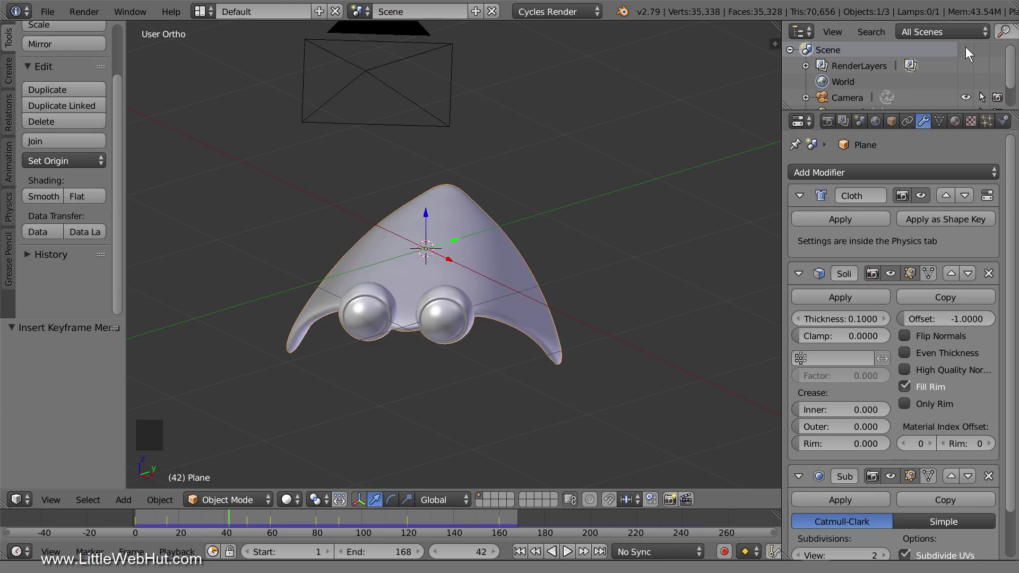
Add a new particle system to the plane and set its type to Hair
left_click(986, 120)
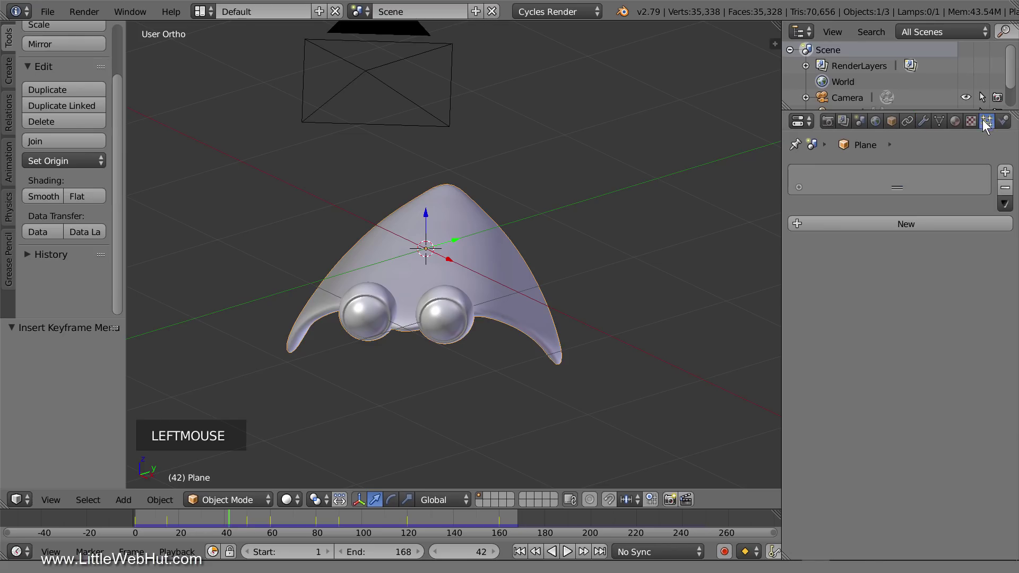
left_click(883, 223)
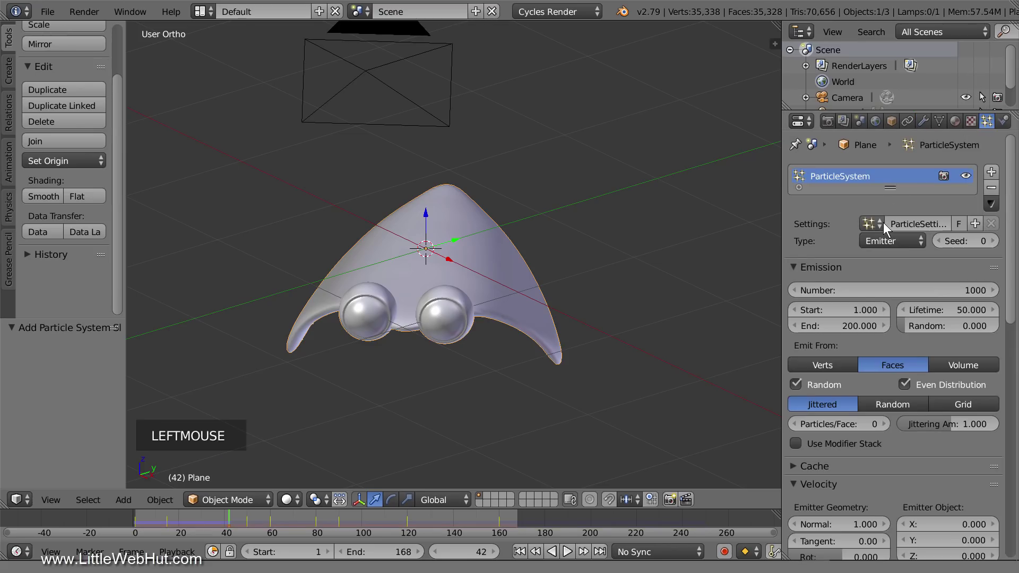
left_click(906, 240)
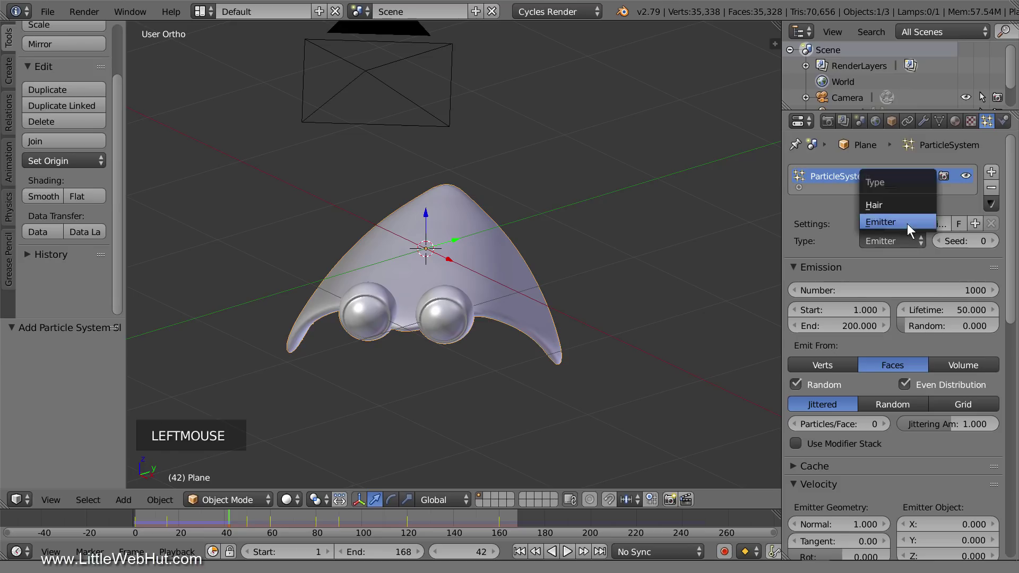
left_click(907, 205)
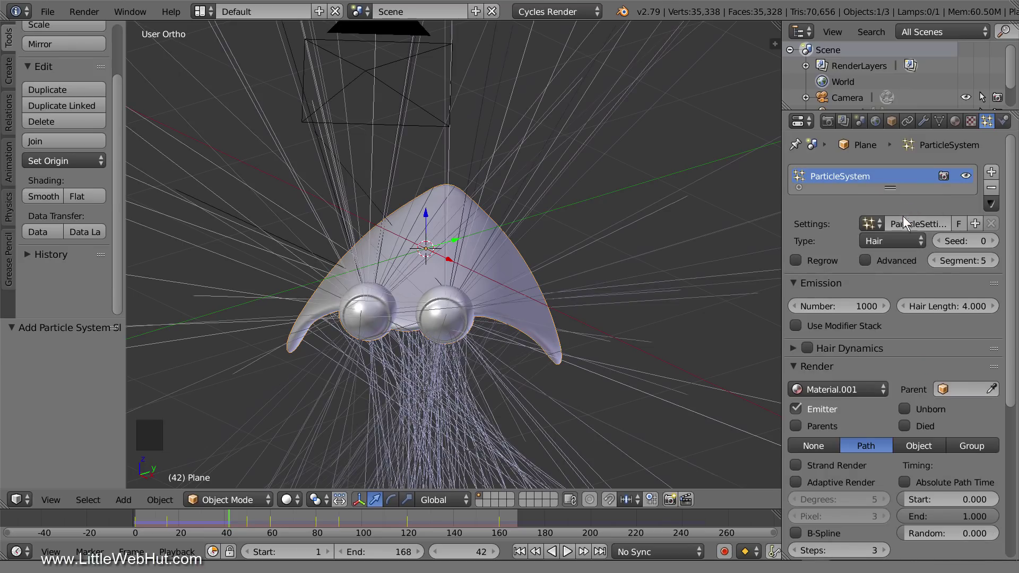
Set the hair number to 10000 and the hair length to 1, and make the particles use the modifier stack
left_click(866, 306)
type("10000")
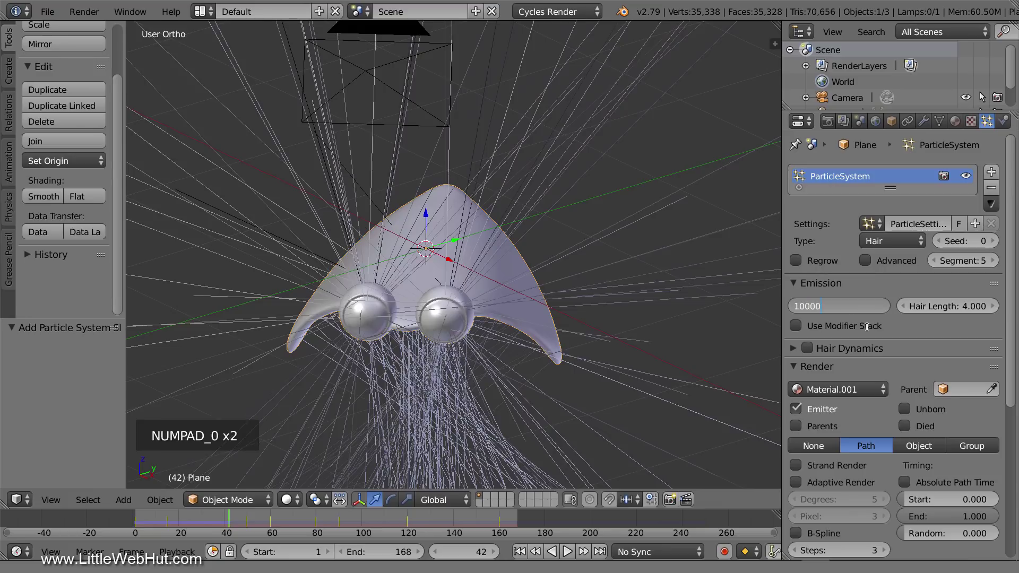
key("Return")
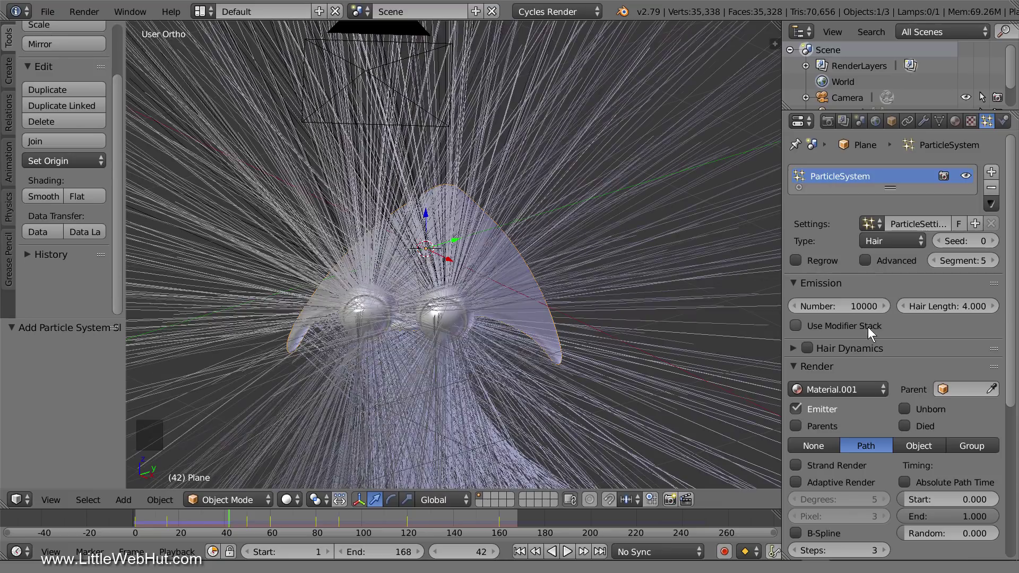
left_click(950, 306)
type("1")
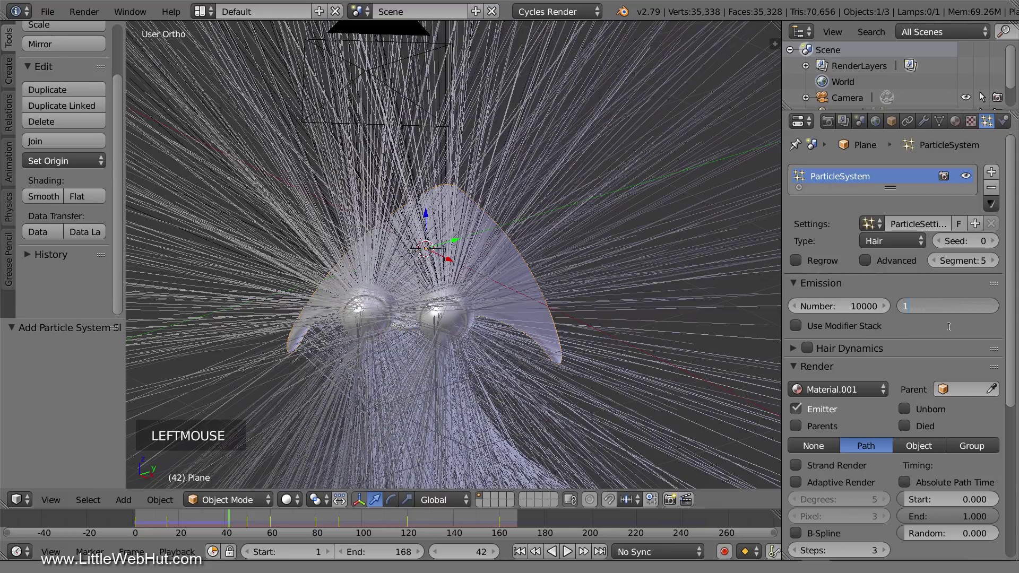
key("Return")
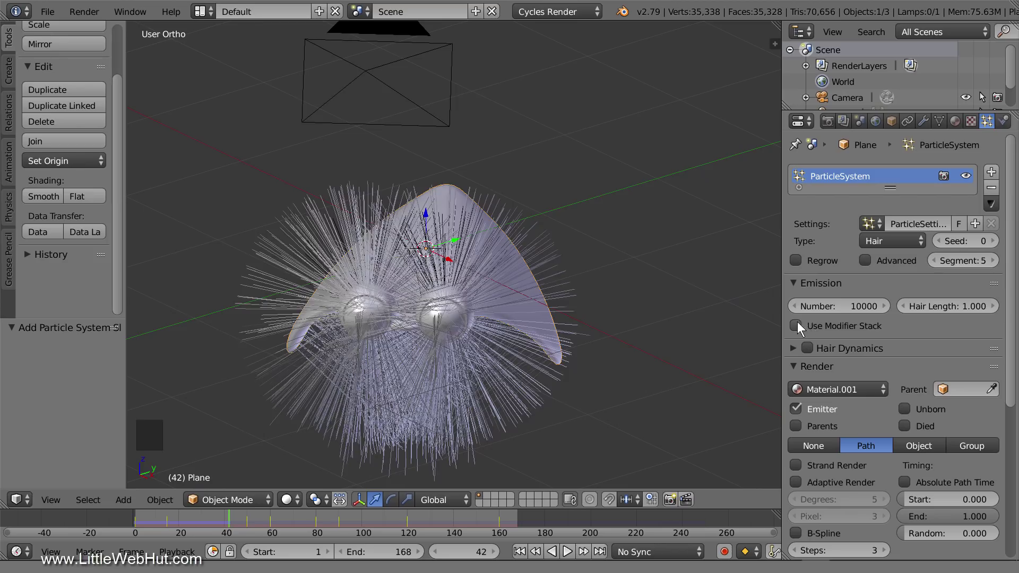
left_click(796, 325)
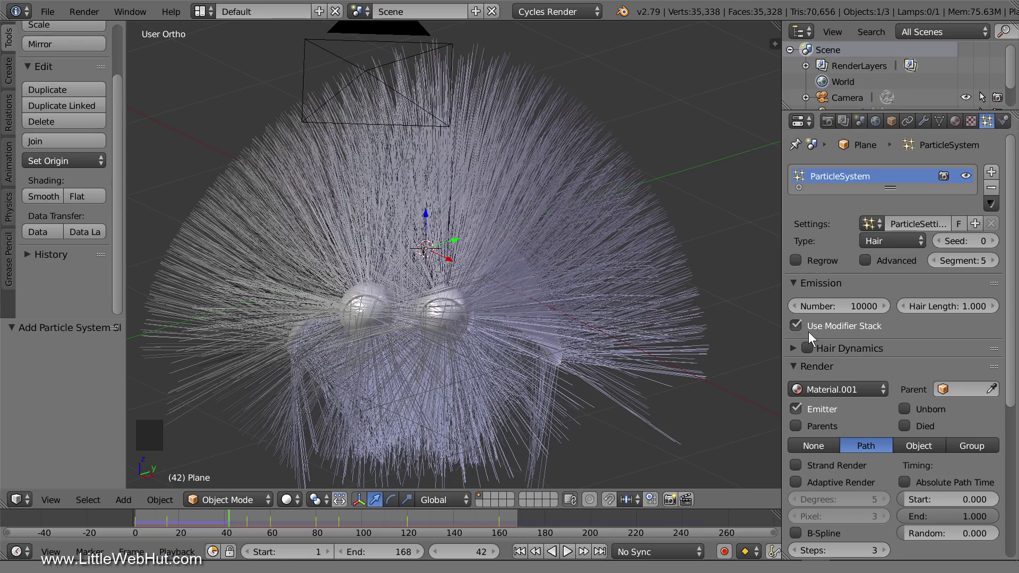
In Edit Mode from the top view, circle-select only the plane's inner vertices on the half away from the eyes, excluding the outer edge
key("Tab")
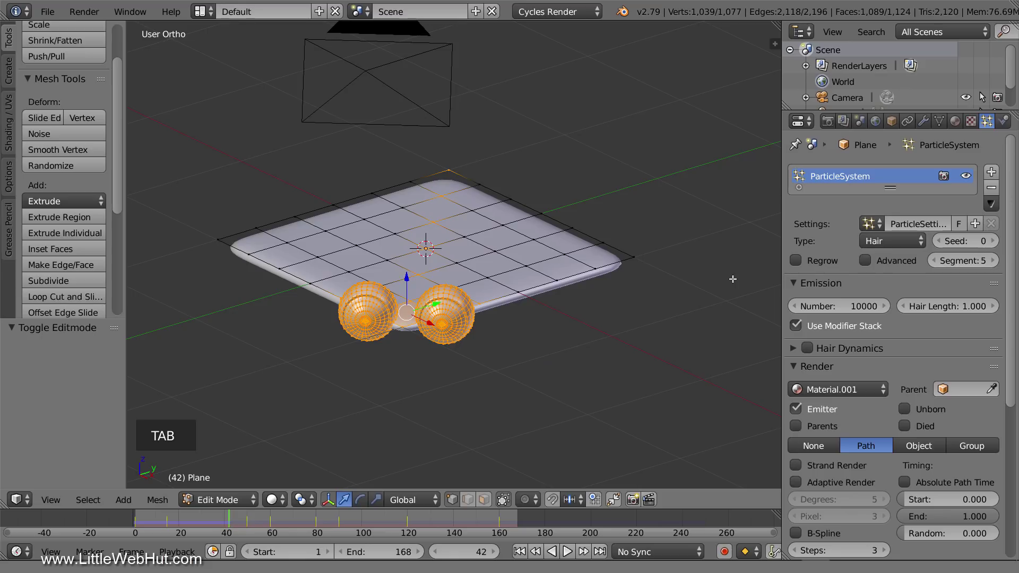
key("KP_7")
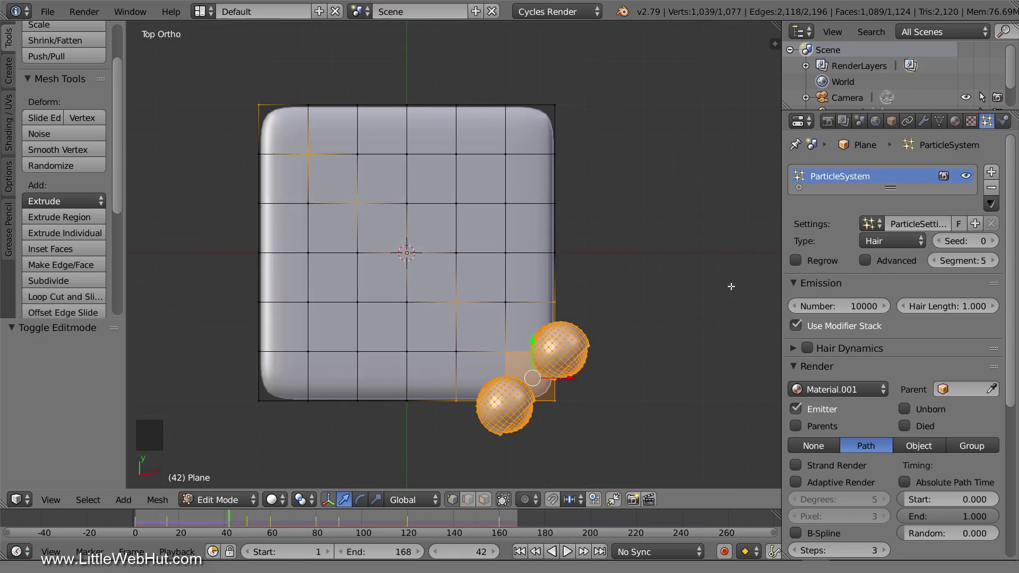
key("a")
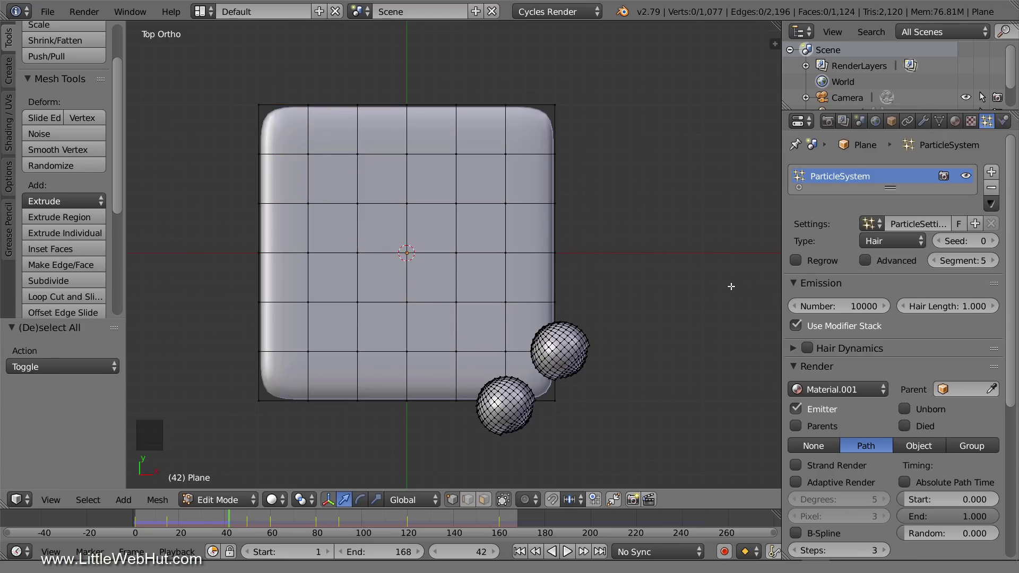
key("c")
scroll(731, 286, "down", 10)
mouse_move(307, 157)
left_mouse_down()
mouse_move(306, 343)
mouse_move(324, 345)
mouse_move(350, 346)
mouse_move(356, 334)
mouse_move(363, 158)
mouse_move(394, 161)
mouse_move(399, 296)
mouse_move(449, 246)
mouse_move(452, 160)
mouse_move(490, 154)
mouse_move(504, 196)
left_mouse_up()
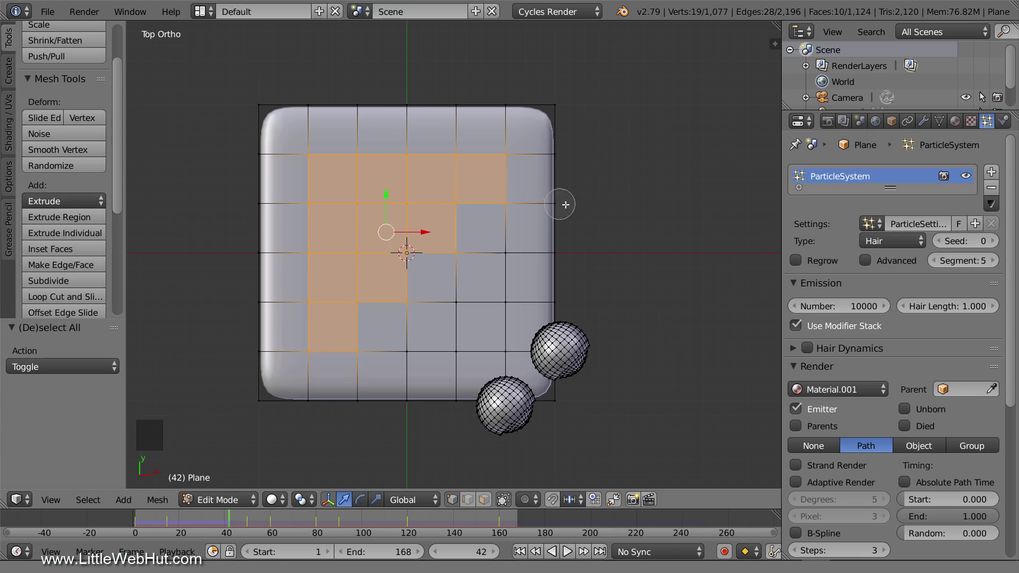
right_click(596, 207)
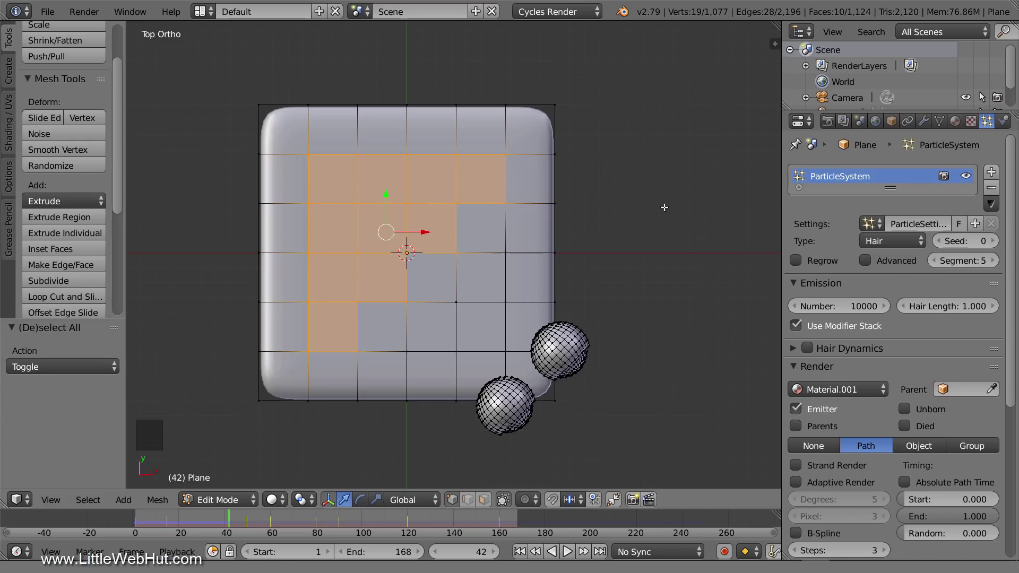
Assign the selected vertices to a new vertex group named "hair" and return to Object Mode
left_click(939, 121)
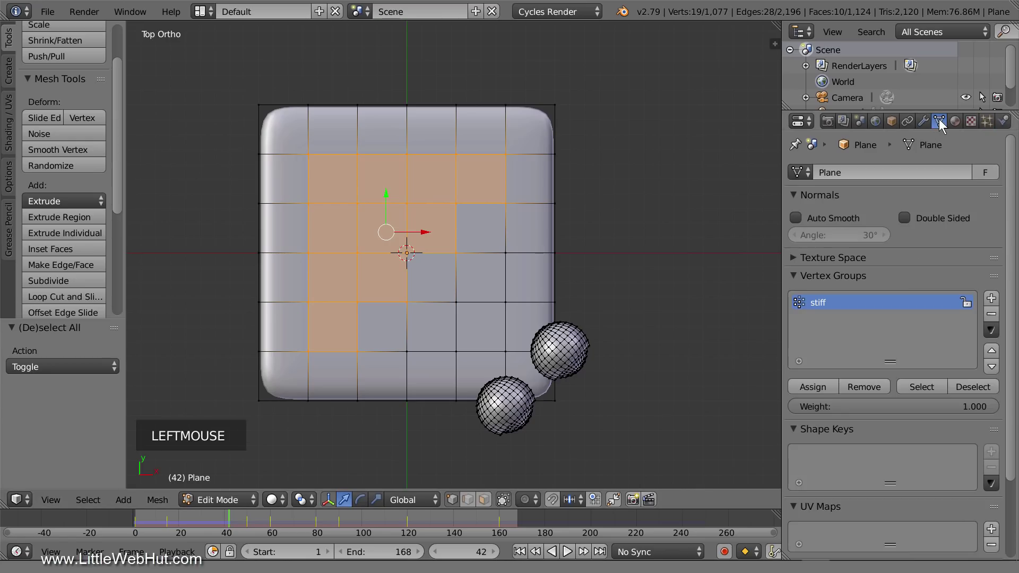
left_click(991, 298)
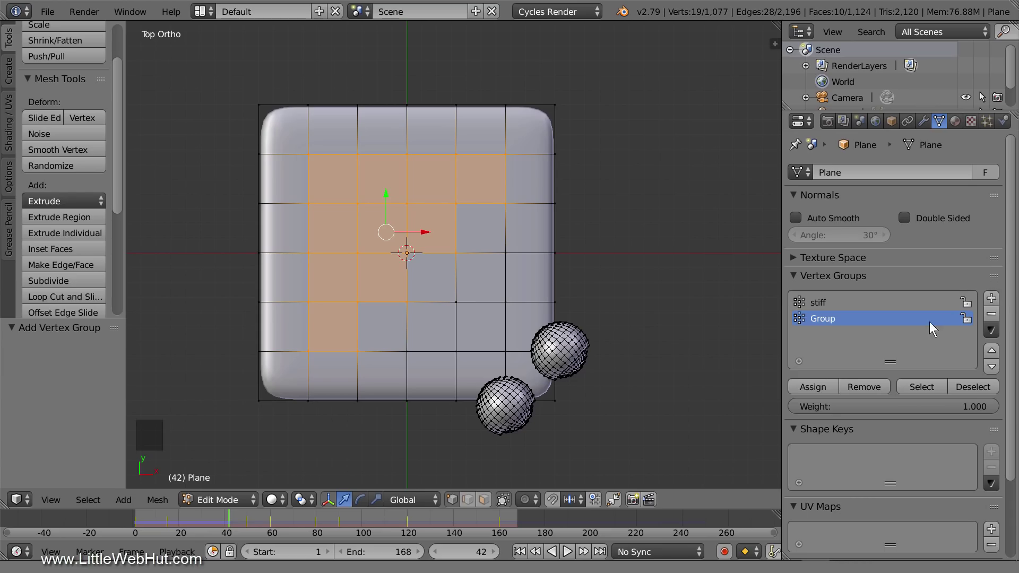
left_click(827, 386)
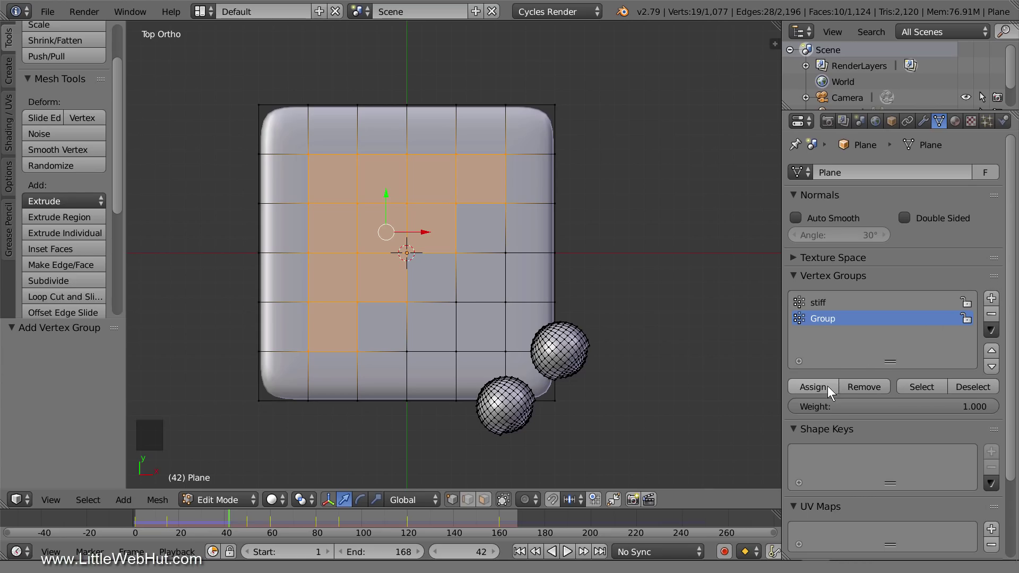
double_click(832, 320)
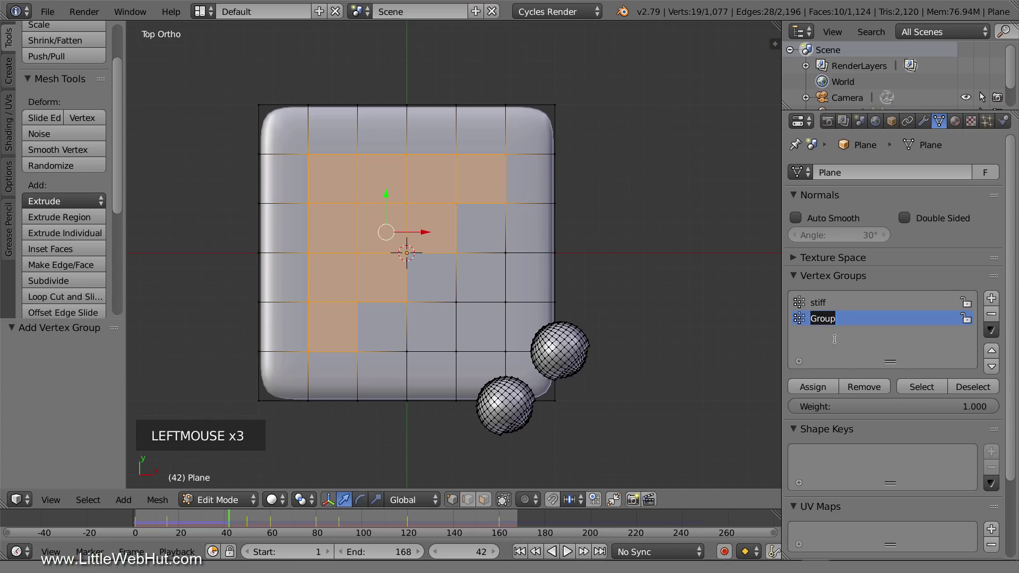
type("hair")
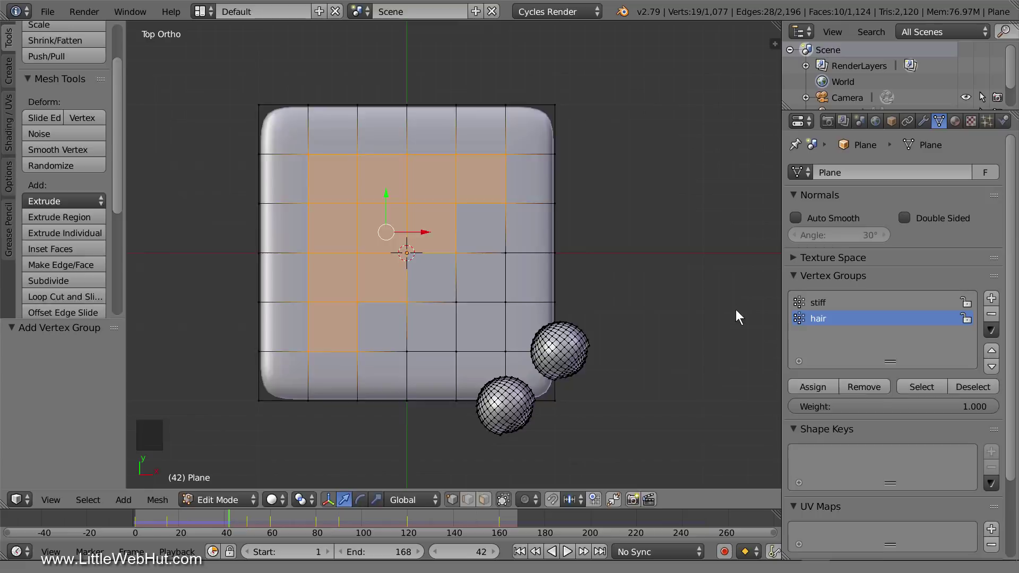
key("Tab")
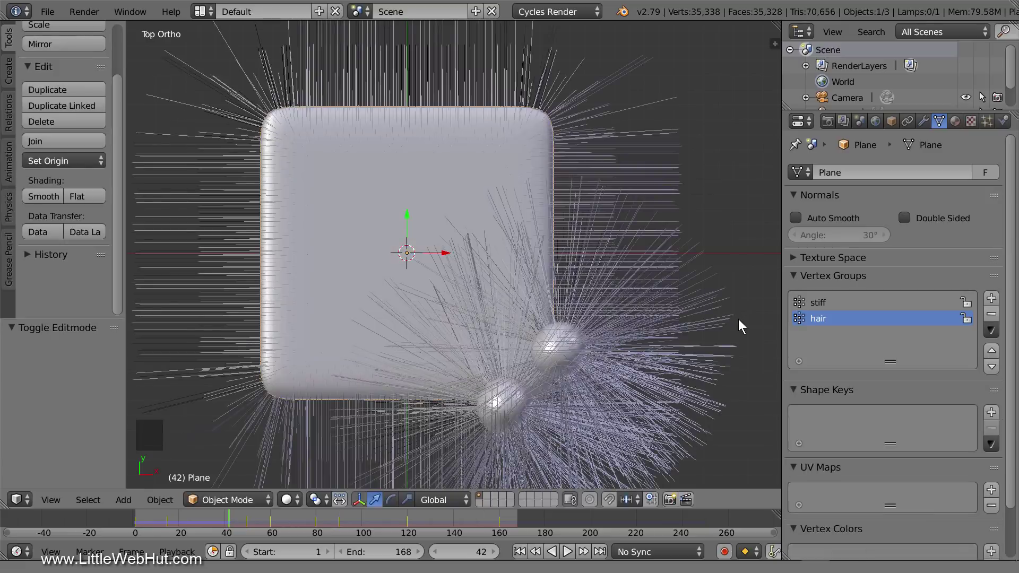
Use the "hair" vertex group to control the Length of the particle system's hair
middle_click_drag(739, 323, 651, 243)
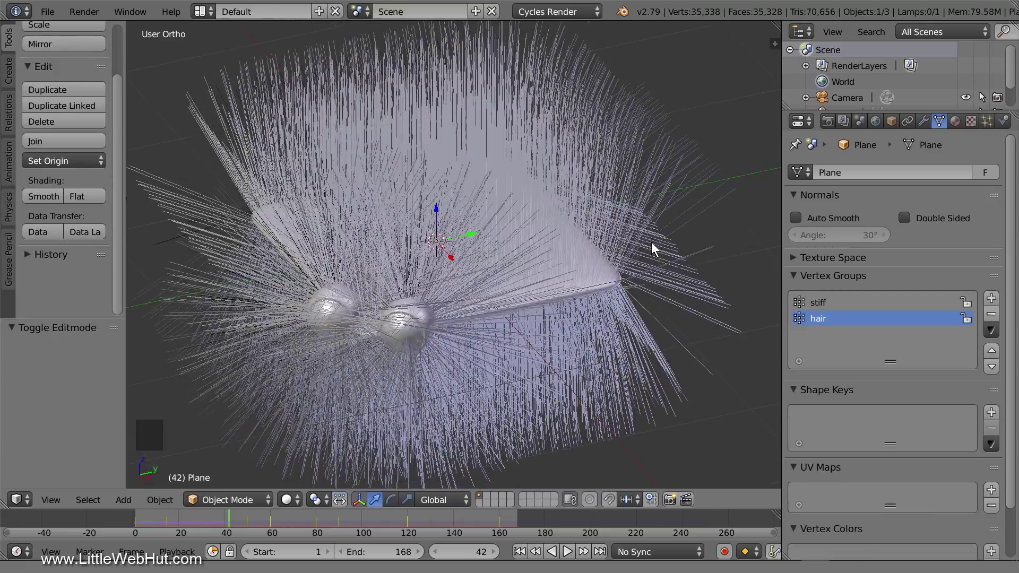
left_click(986, 121)
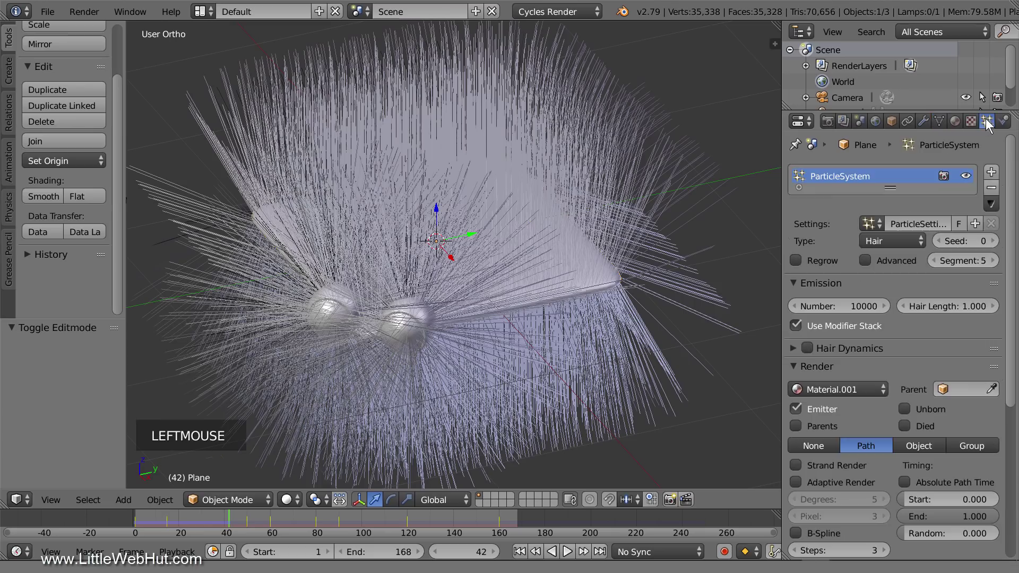
left_click_drag(1011, 154, 1013, 318)
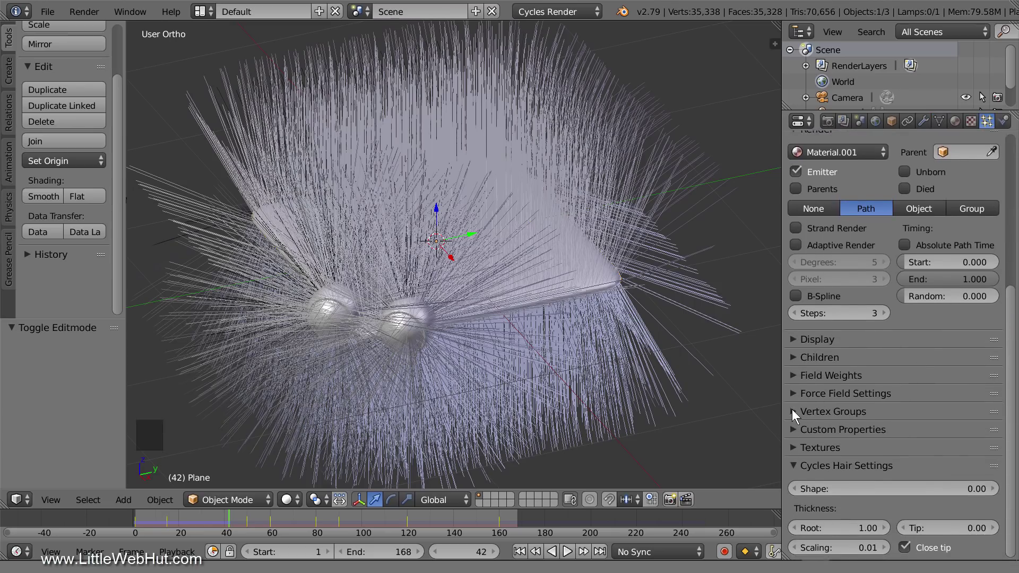
left_click(793, 411)
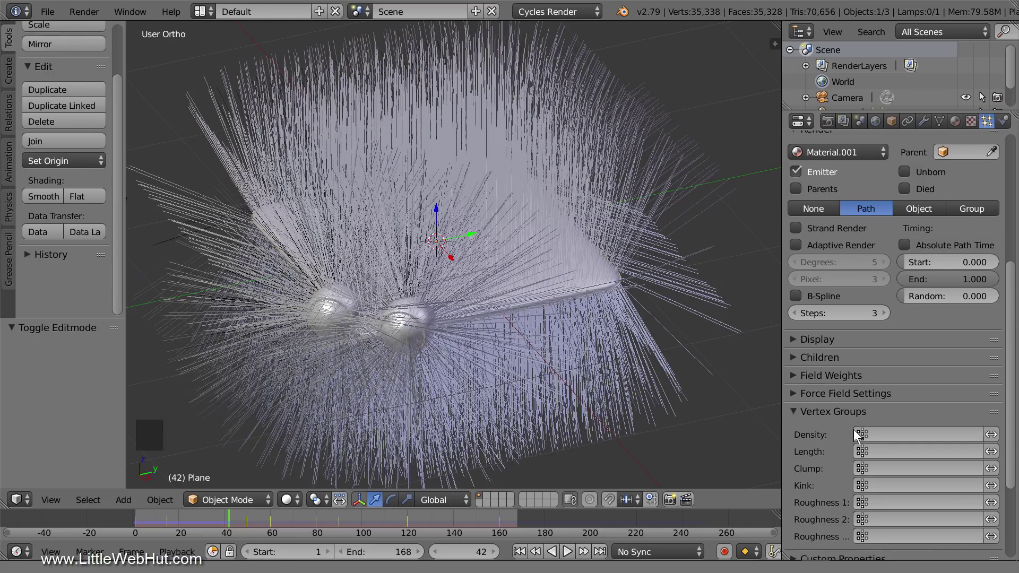
left_click(902, 451)
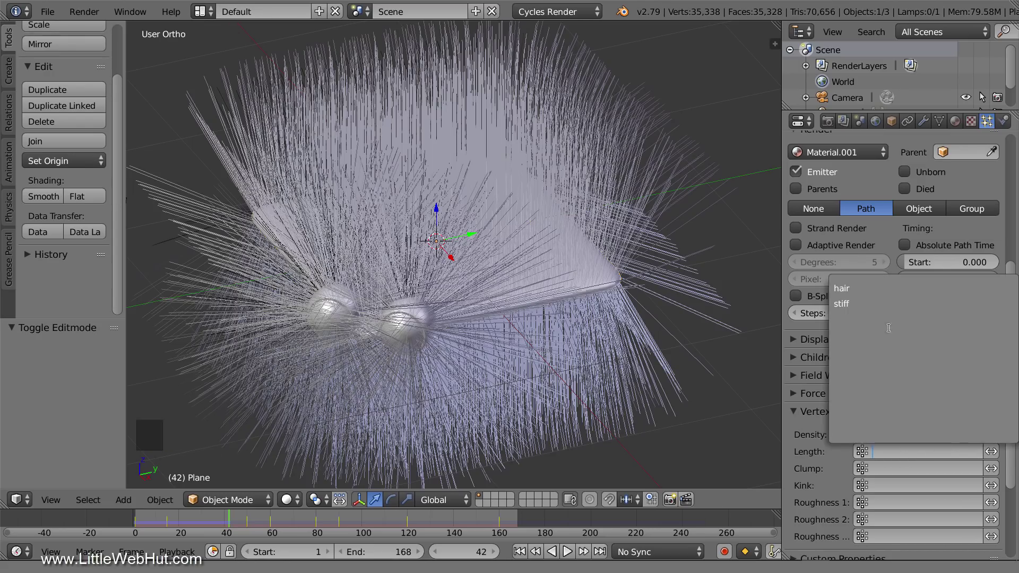
left_click(888, 287)
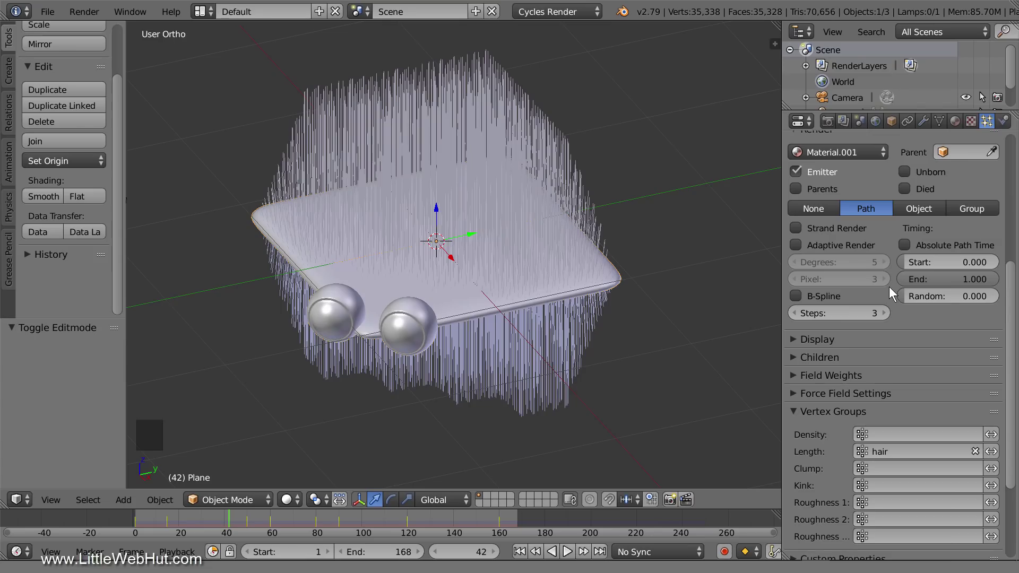
Add a fourth material slot to the plane with a new material that uses the Principled BSDF surface shader
left_click_drag(1009, 320, 1003, 286)
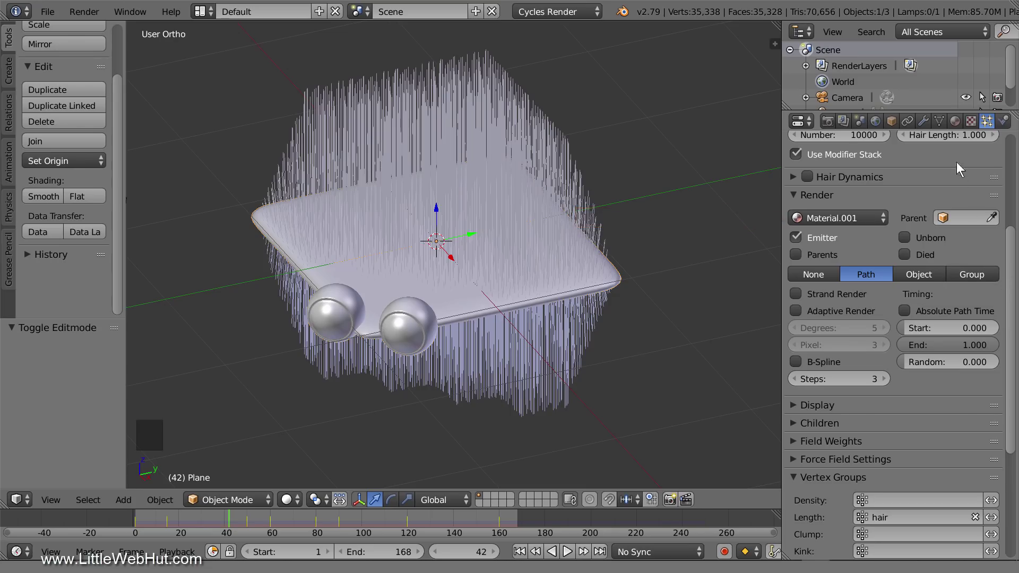
left_click(955, 122)
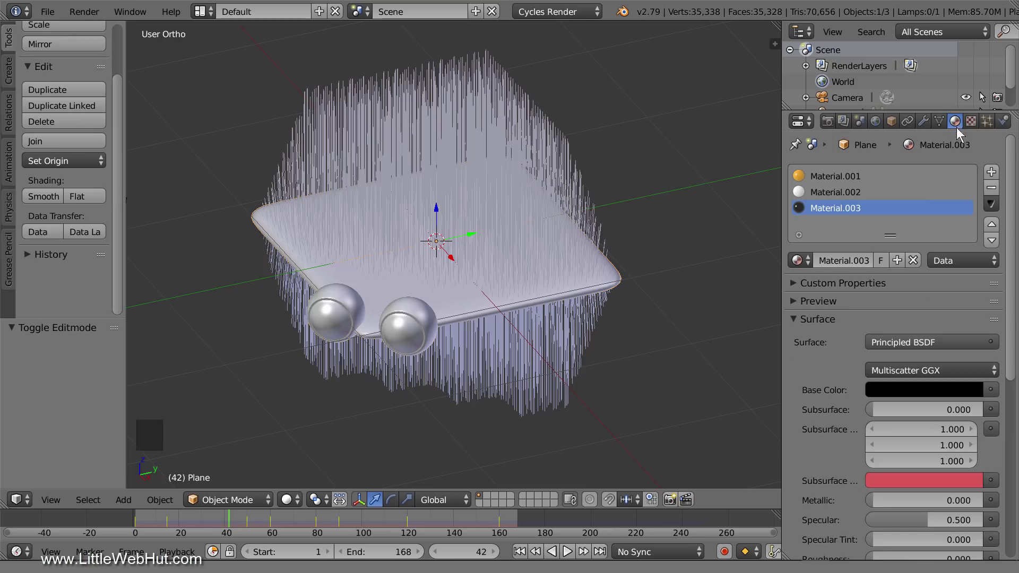
left_click(992, 171)
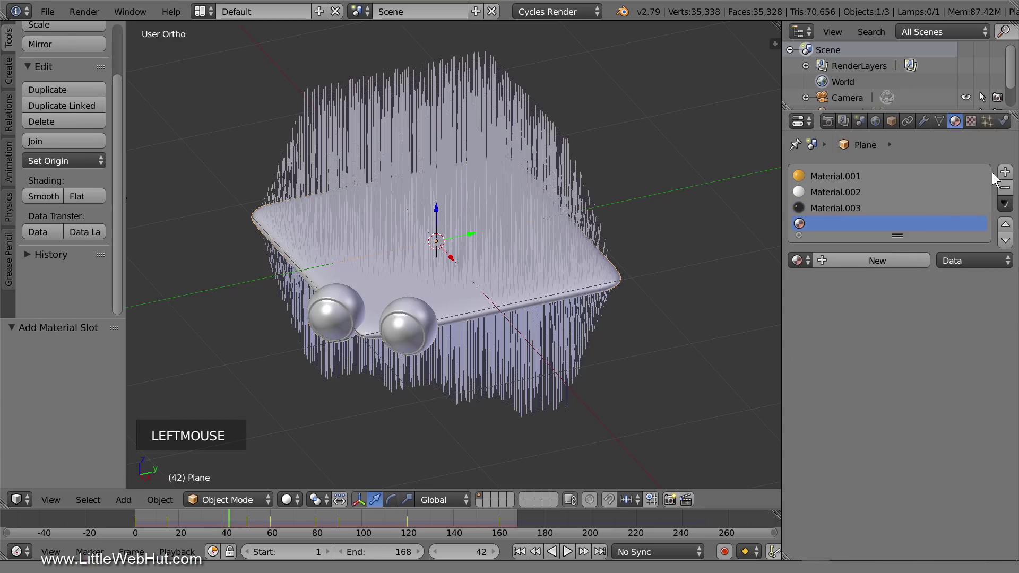
left_click(903, 259)
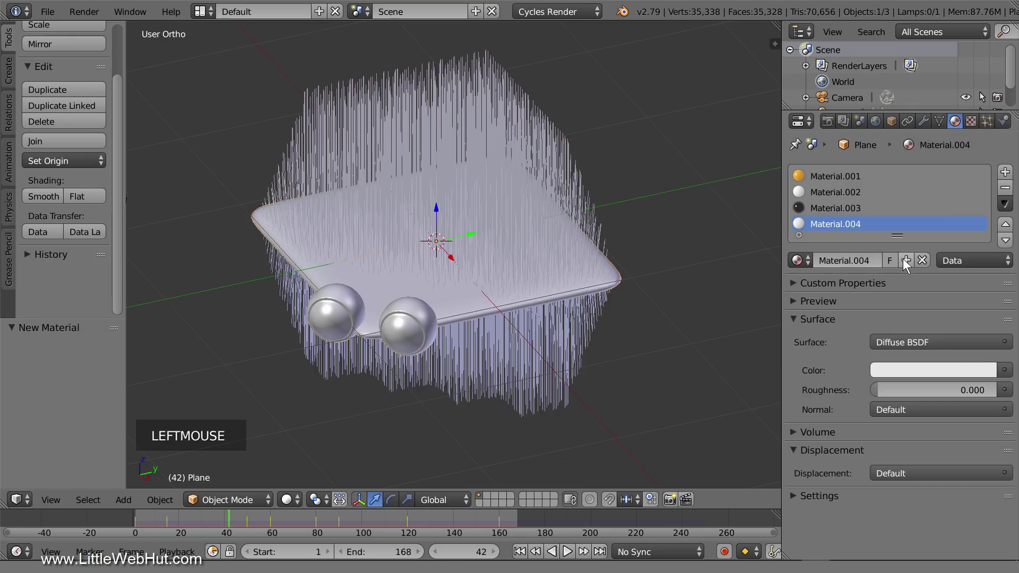
left_click(935, 341)
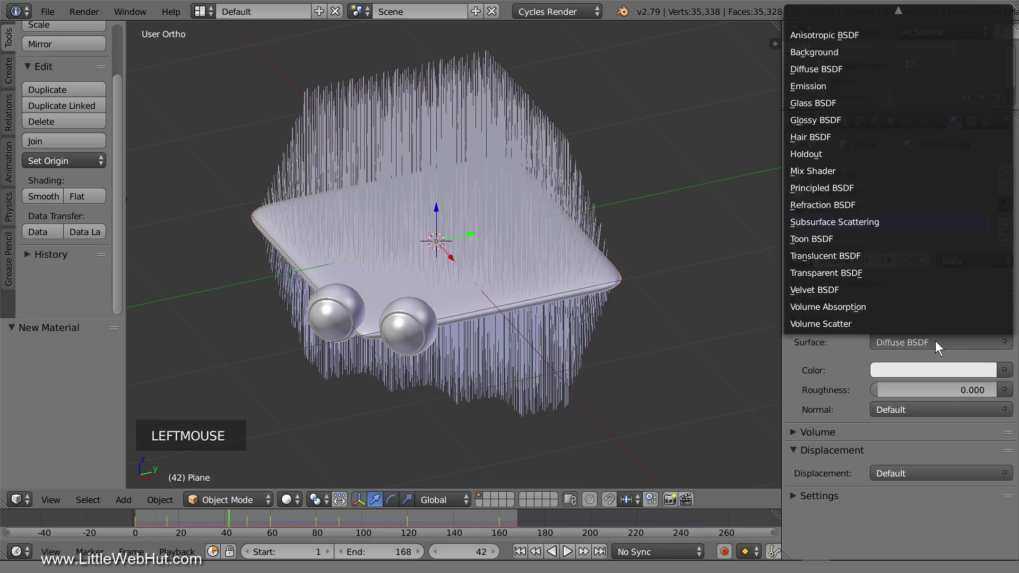
left_click(868, 189)
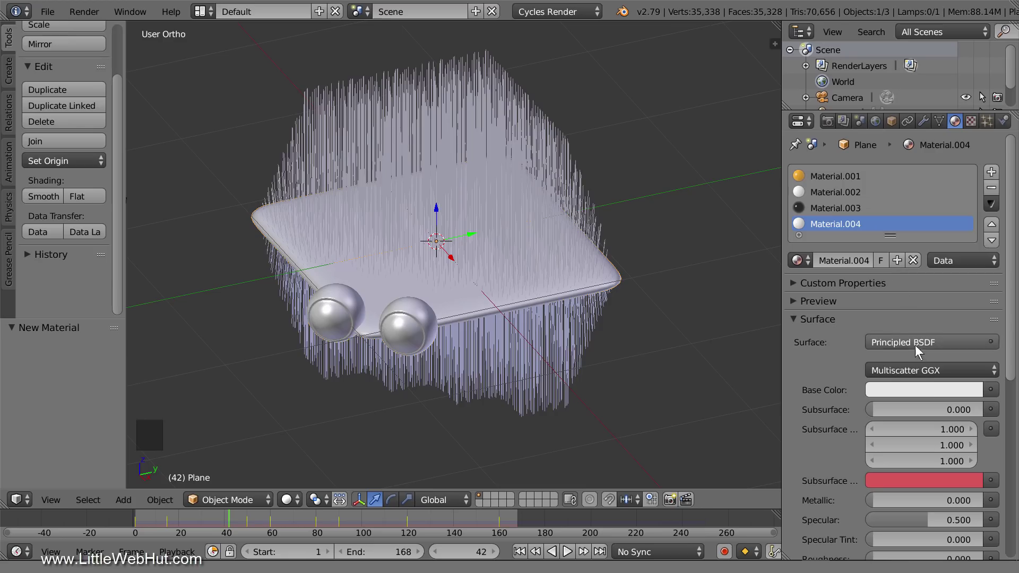
Set the new material's base color to hex E7BD5C and its roughness to 1
left_click(918, 391)
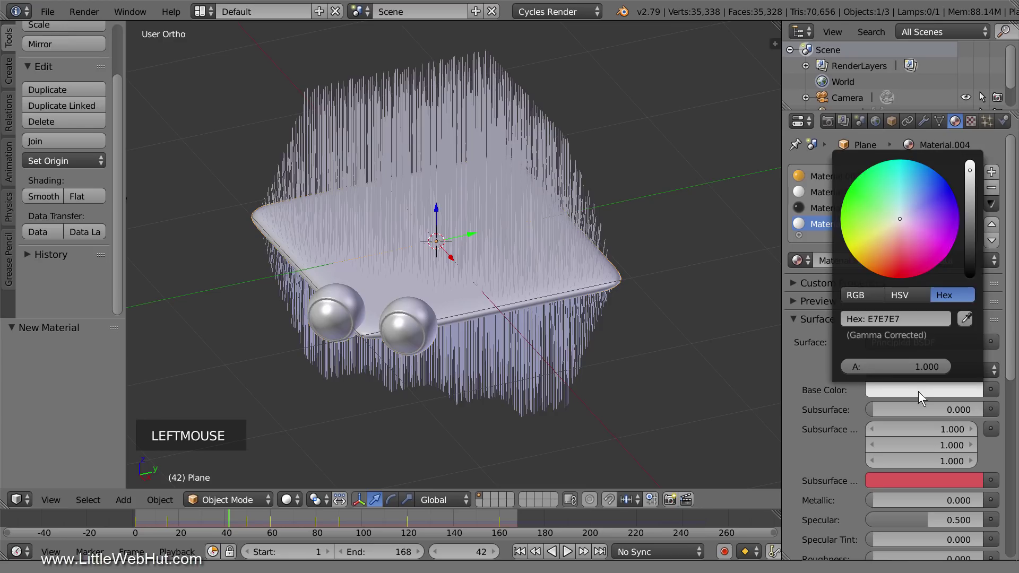
left_click(892, 320)
type("e7b")
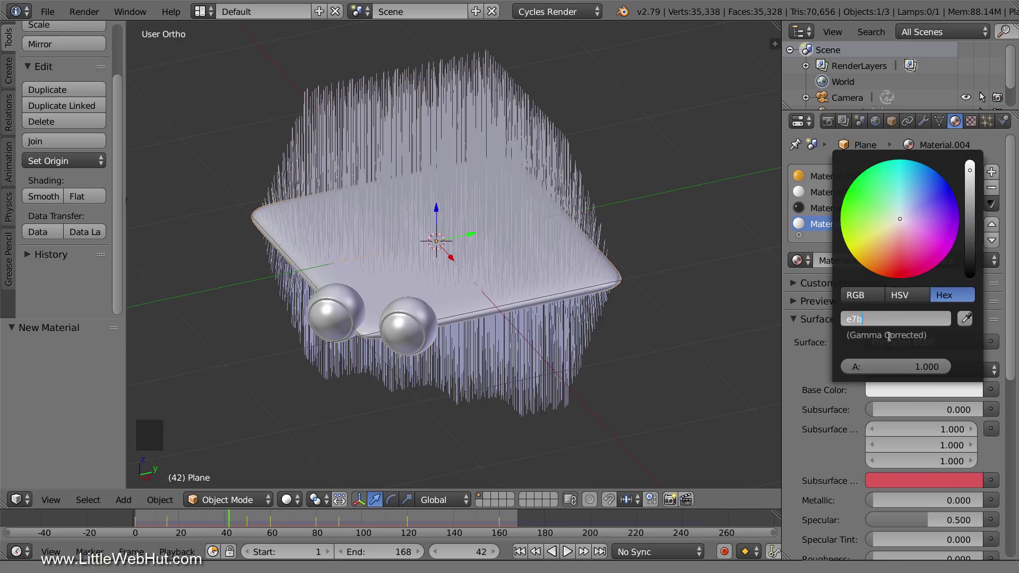
type("d5c")
key("Return")
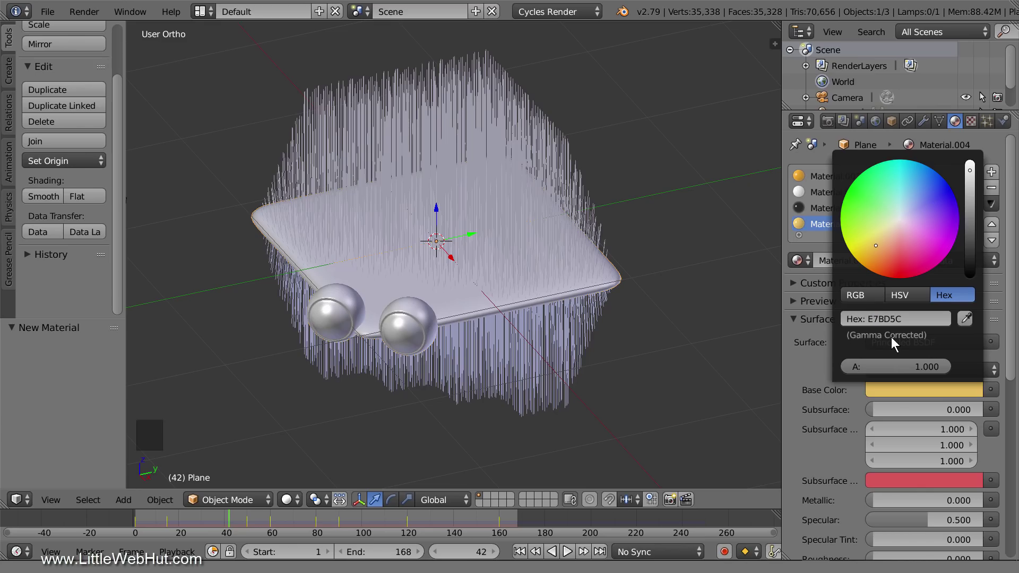
left_click(1009, 350)
left_click_drag(1008, 351, 1008, 369)
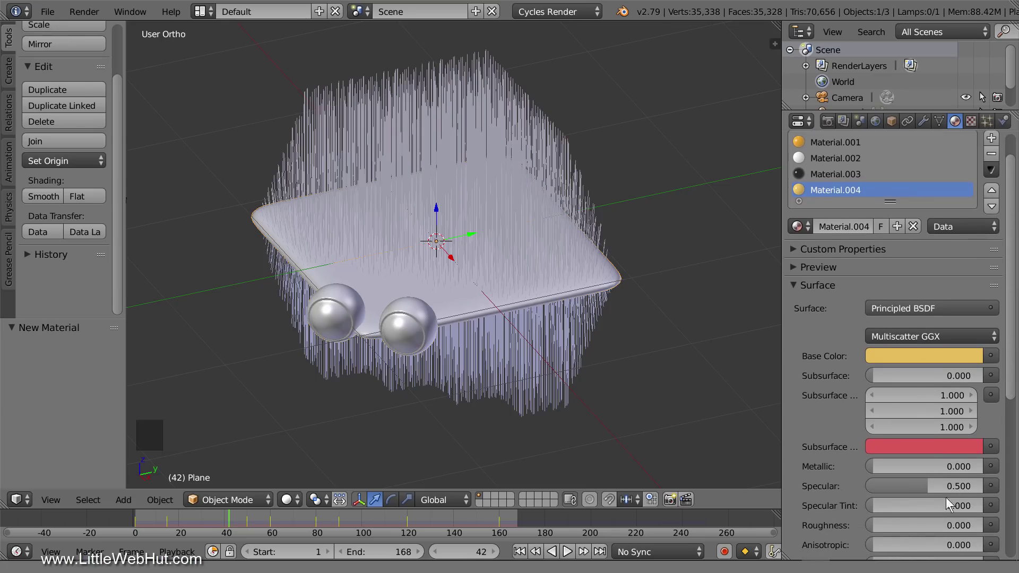
left_click(929, 525)
type("1")
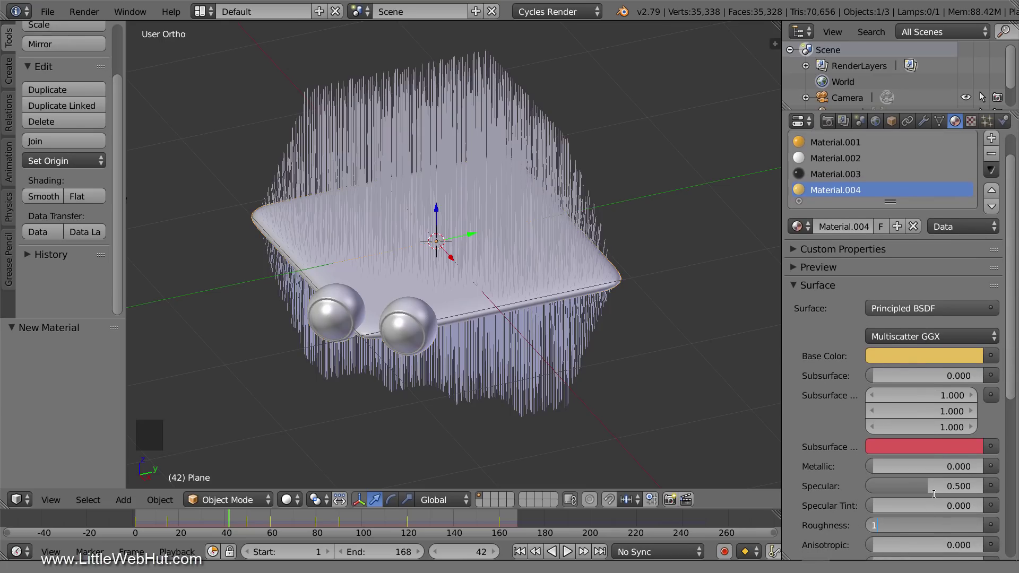
key("Return")
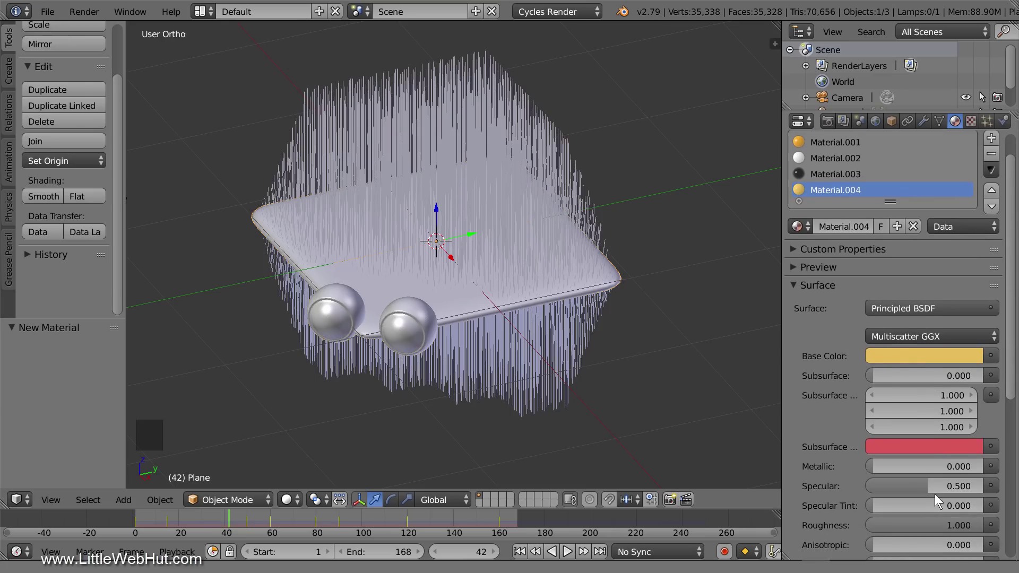
Rename the new material to "hair" and assign it as the particle system's render material
left_click(839, 193)
double_click(838, 192)
type("hair")
key("Return")
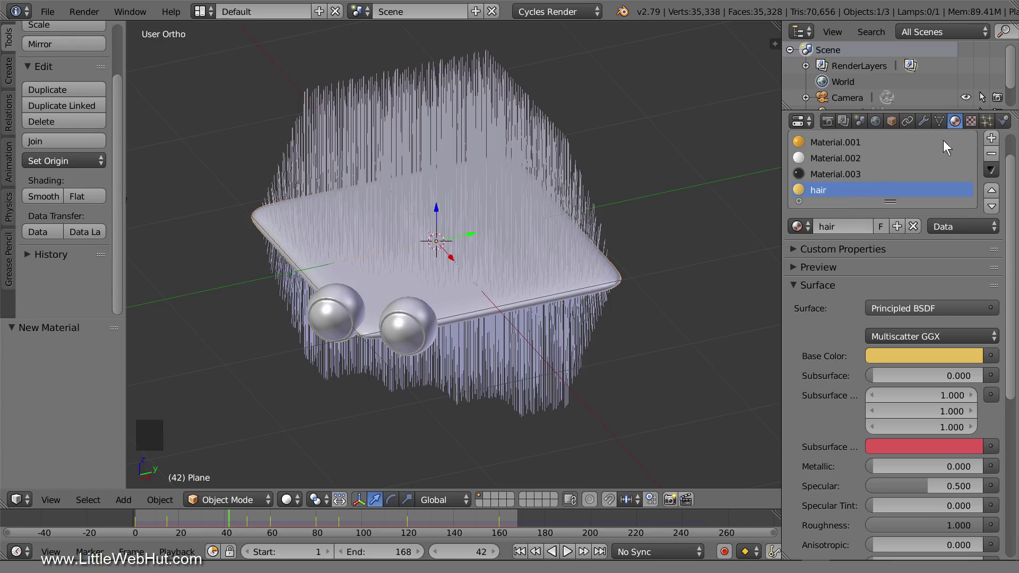
left_click(988, 122)
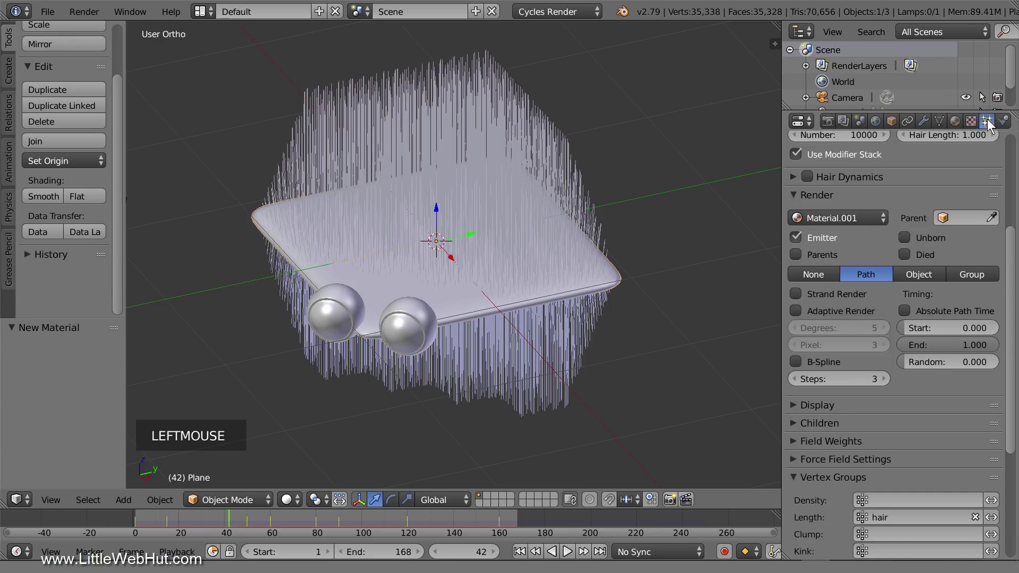
left_click(865, 218)
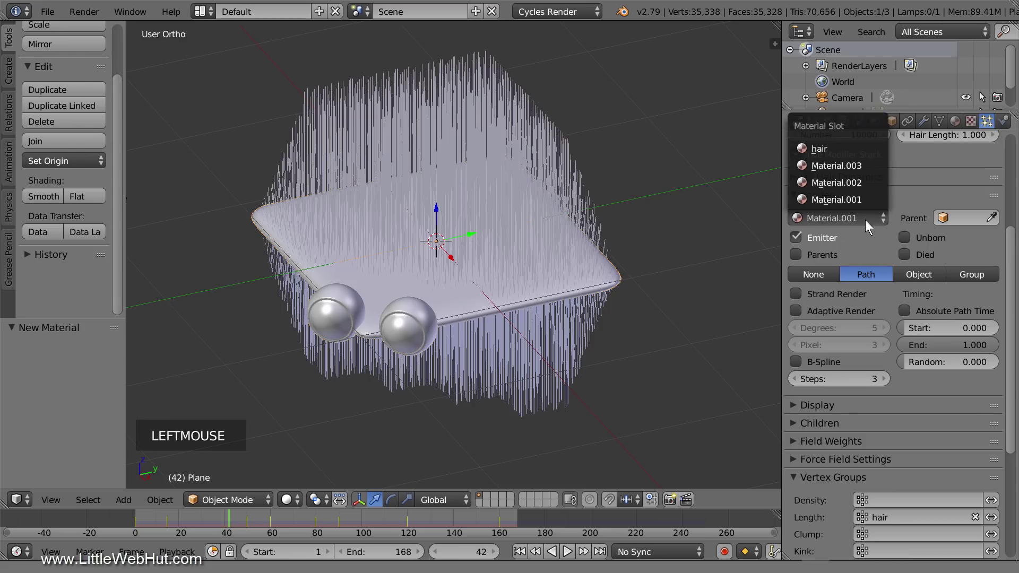
left_click(839, 147)
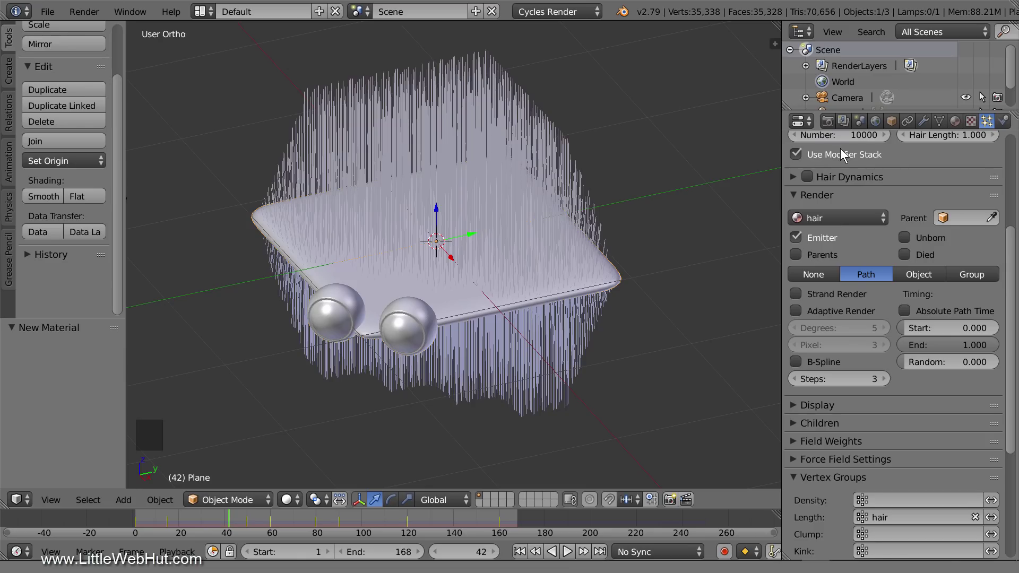
Using the particle system's advanced settings, switch the emission distribution from faces to Random and enable Hair Dynamics
left_click_drag(1011, 282, 1008, 189)
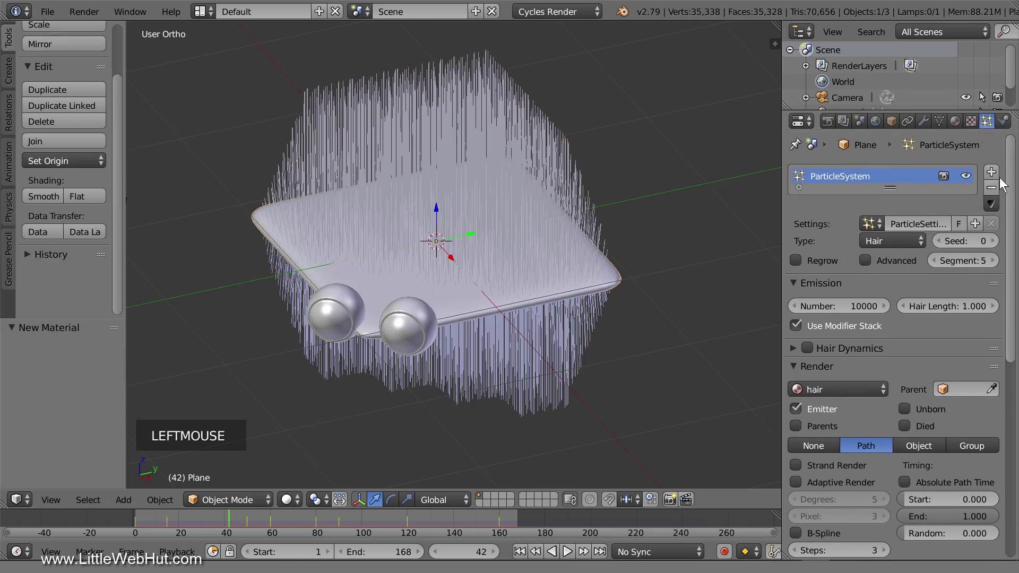
left_click(866, 260)
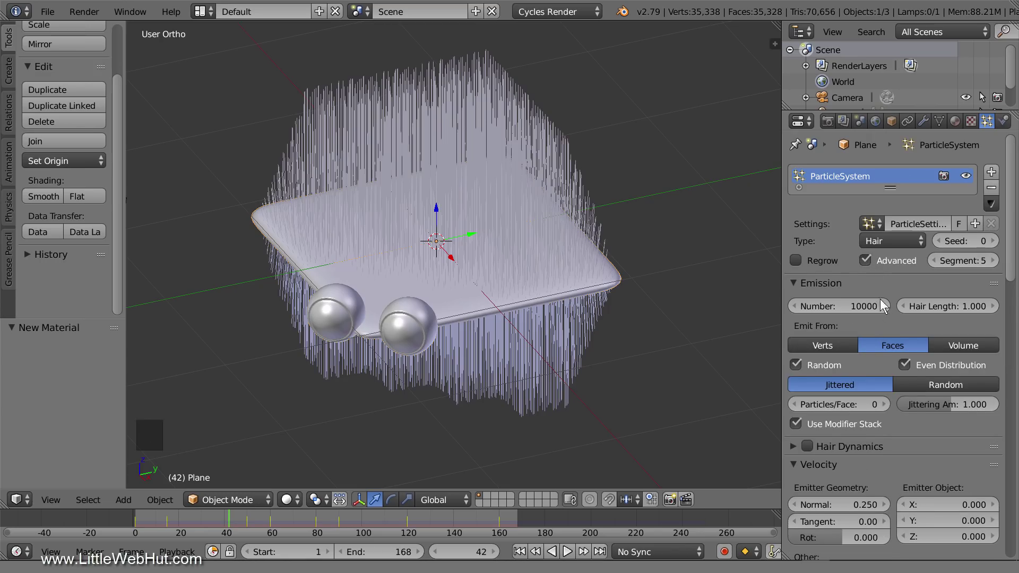
left_click(913, 380)
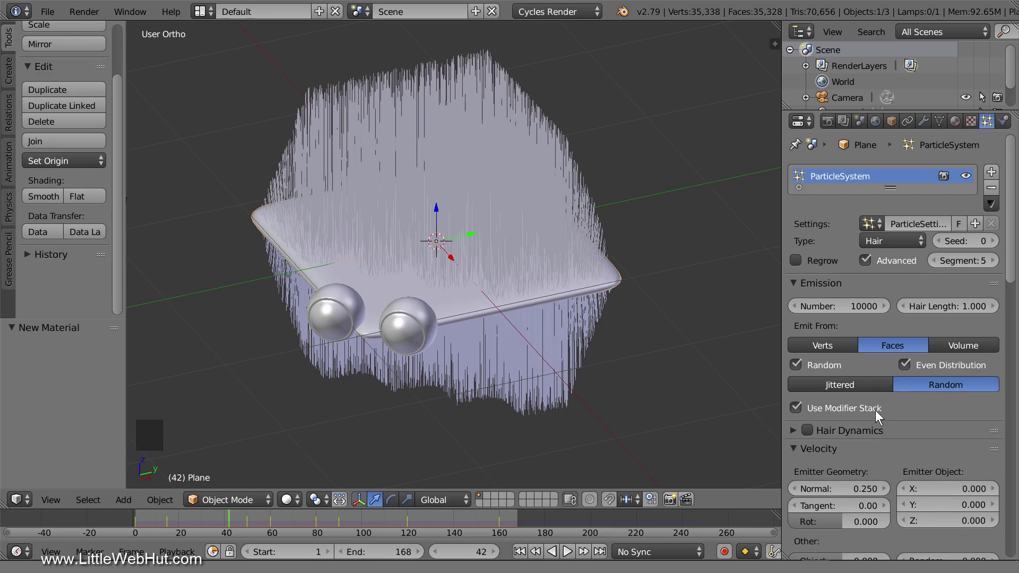
left_click(807, 430)
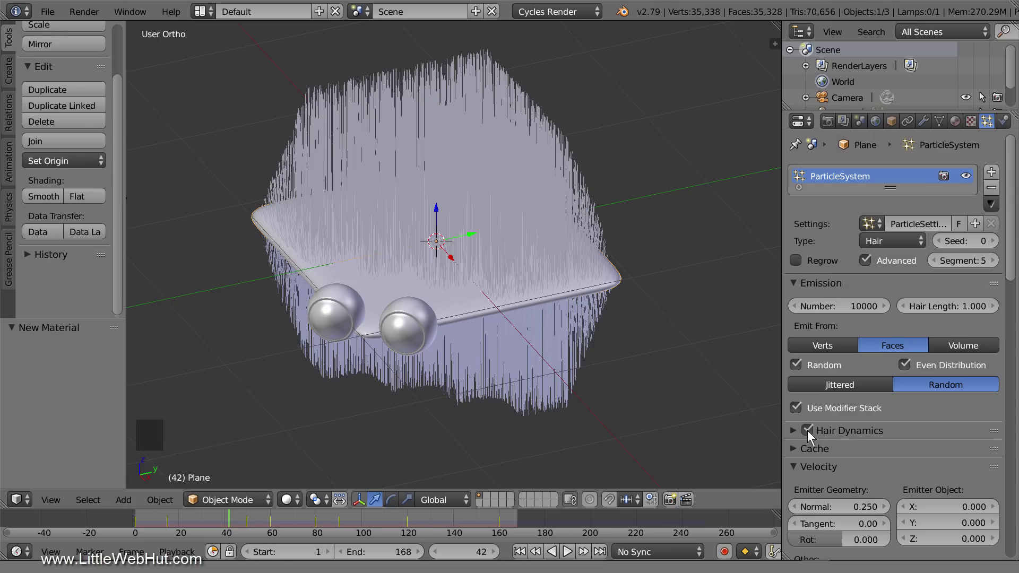
Play the animation from frame 1 to preview the hair dynamics, and stop playback
left_click(464, 552)
type("1")
key("Return")
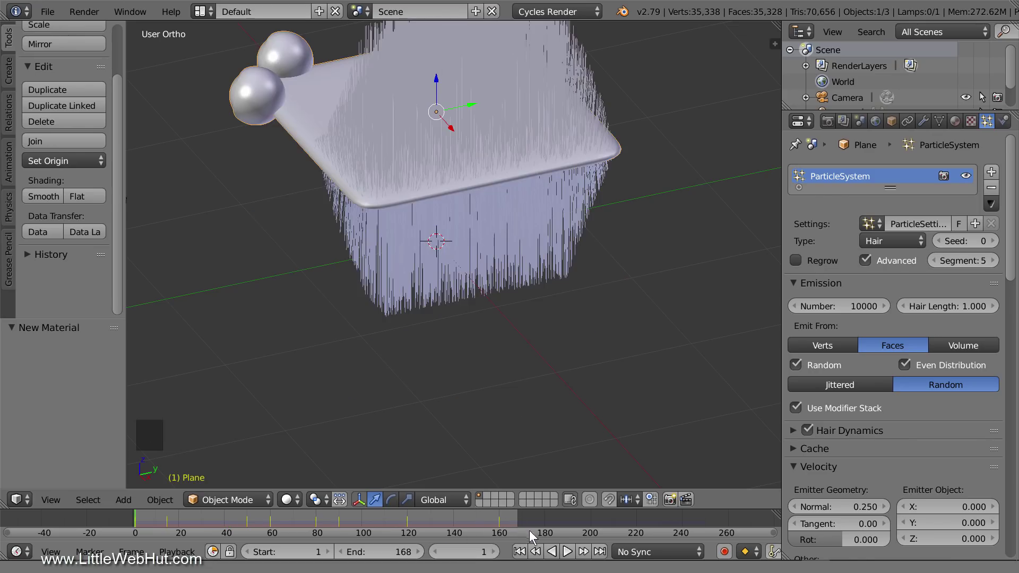
left_click(567, 552)
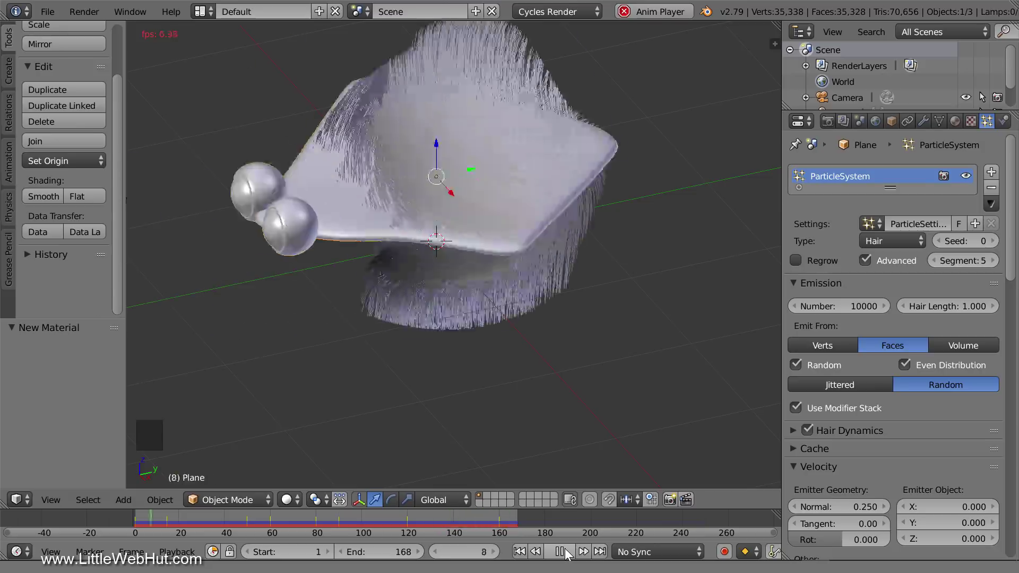
left_click(565, 549)
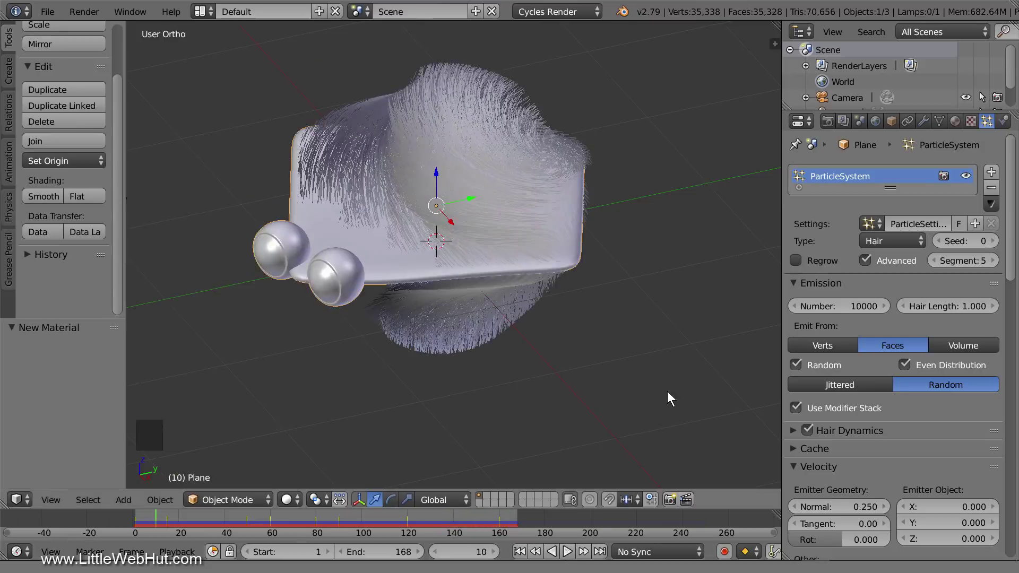
Switch to the camera view and lock the camera to the view
key("KP_0")
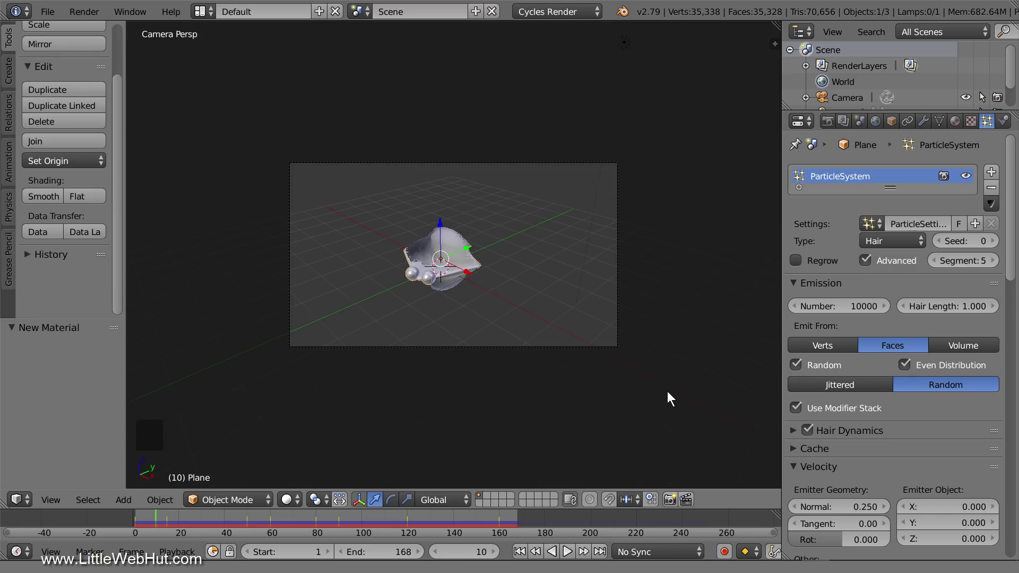
scroll(667, 391, "up", 3)
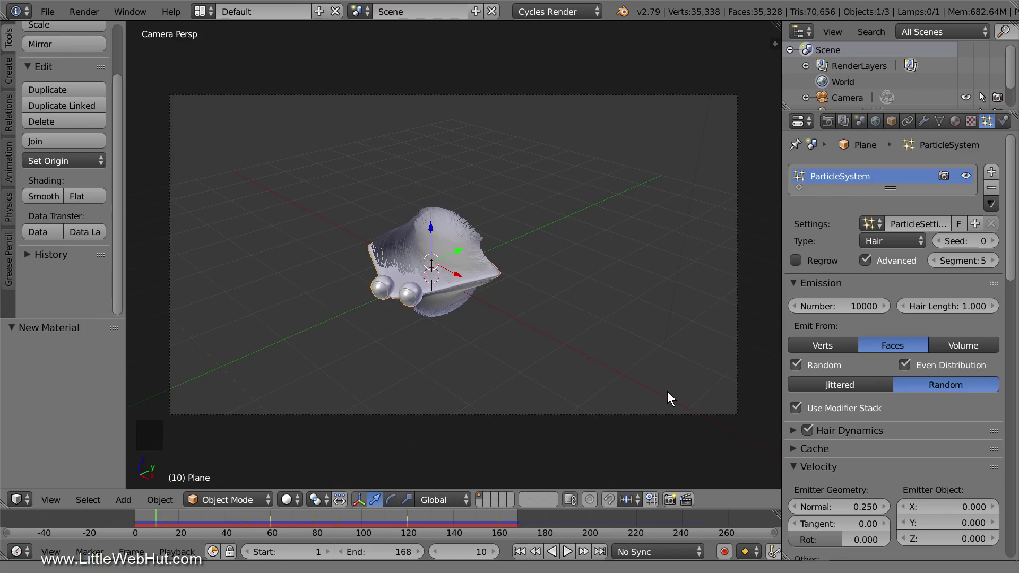
key("n")
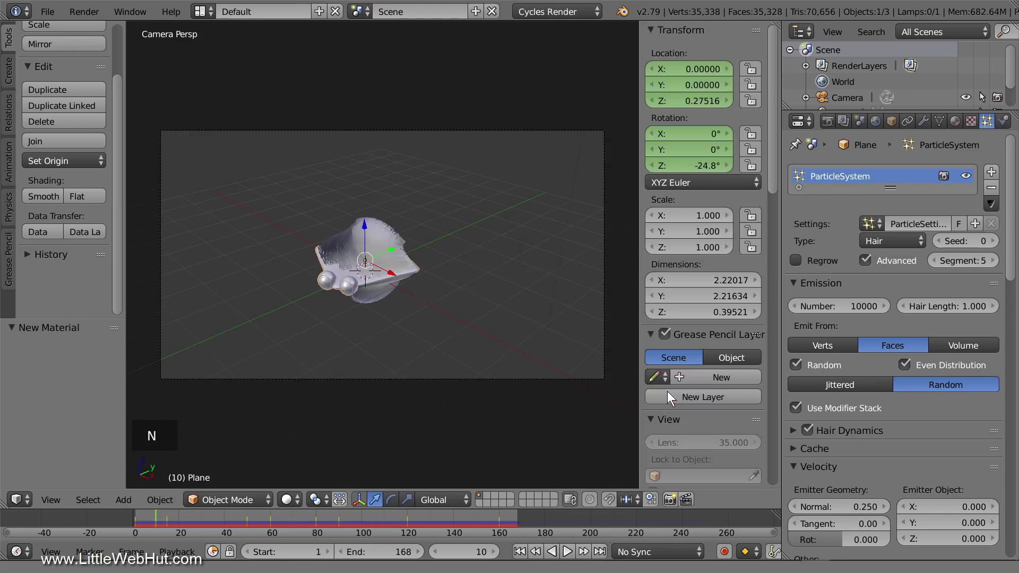
left_click_drag(772, 184, 764, 224)
left_click(652, 407)
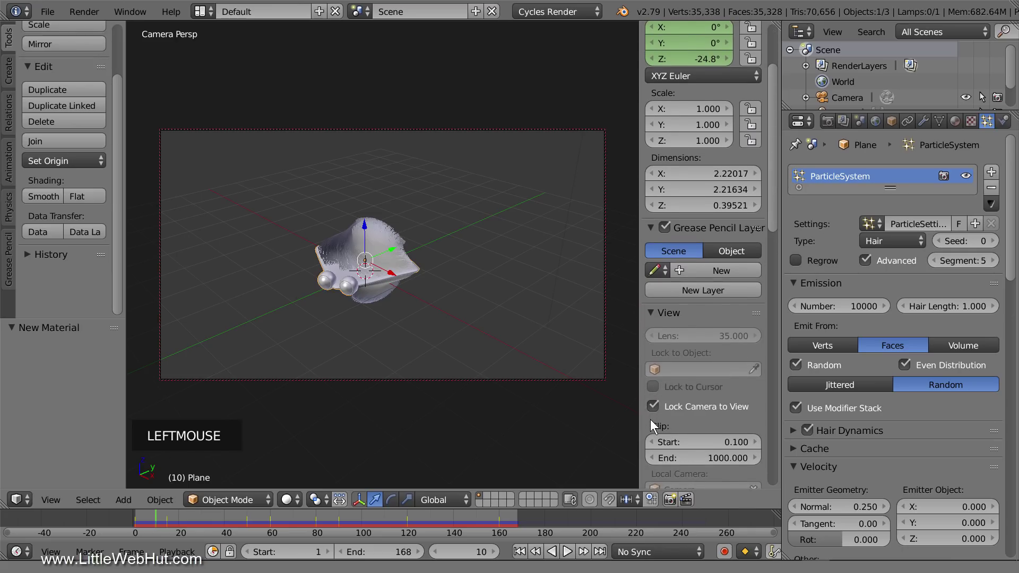
key("n")
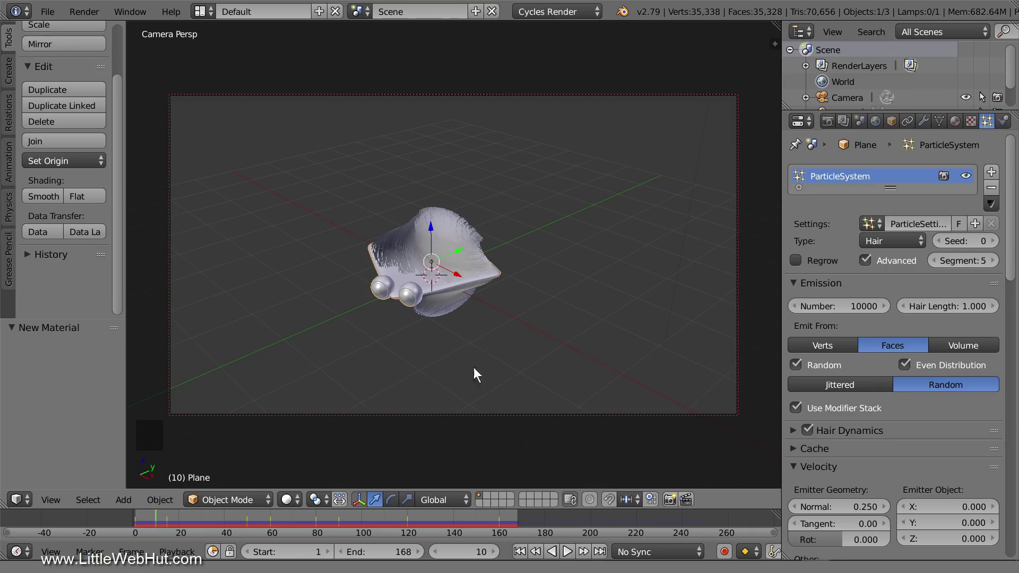
At frame 39, reposition the camera closer and lower so the creature fills the middle of the camera frame
left_click(222, 517)
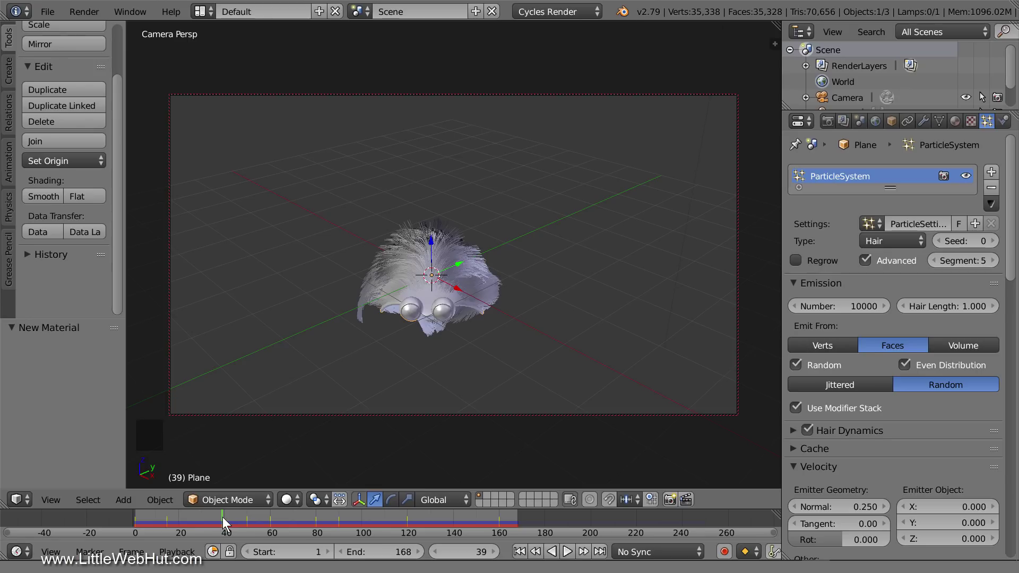
scroll(526, 274, "up", 4)
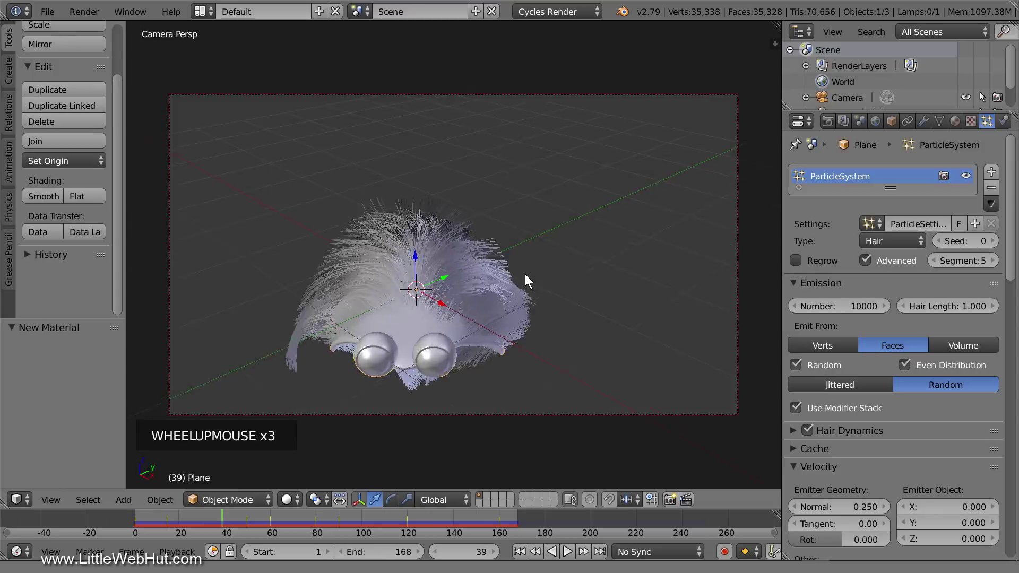
middle_click_drag(524, 297, 552, 263, "shift")
middle_click_drag(598, 264, 582, 244)
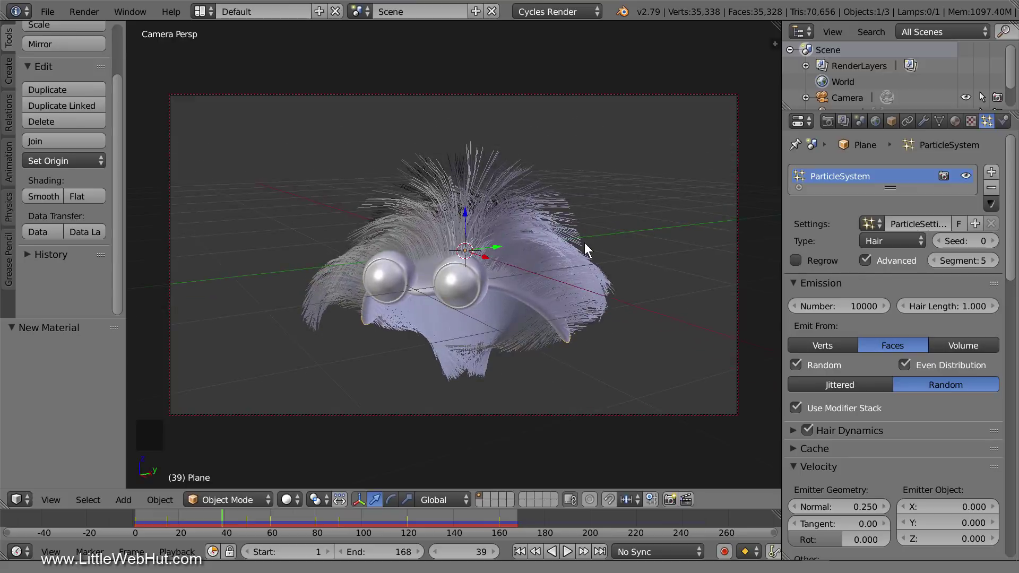
From the top view, move the lamp about 7 units along negative Y, past the camera
key("KP_7")
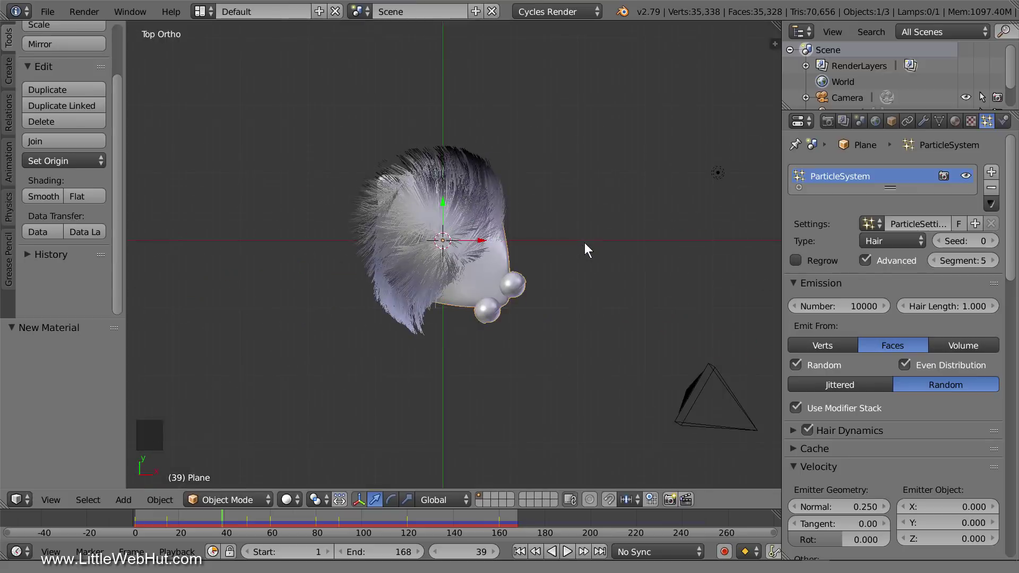
scroll(585, 243, "down", 3)
scroll(584, 243, "down", 1)
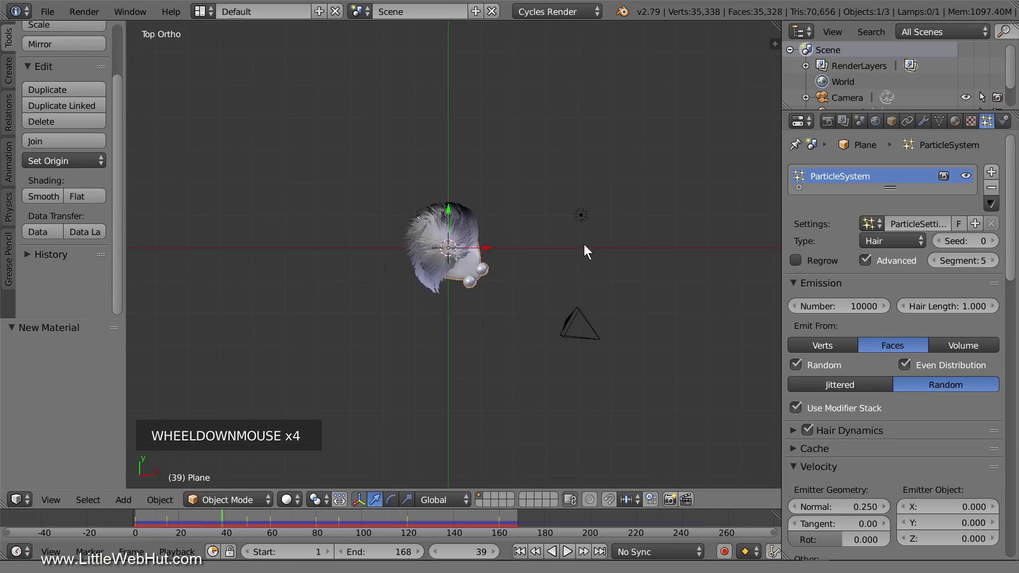
right_click(581, 215)
key("g")
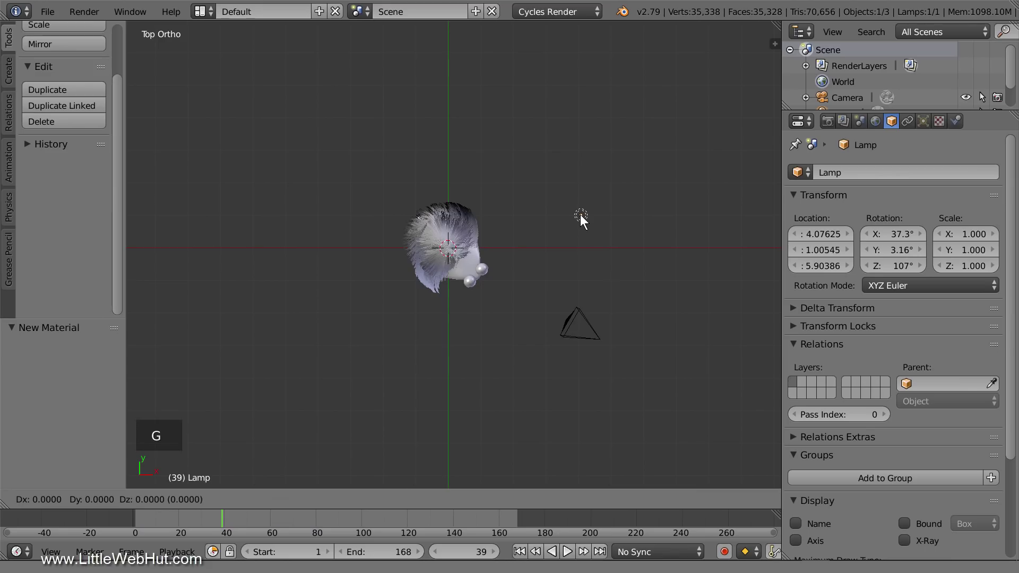
left_click(577, 444)
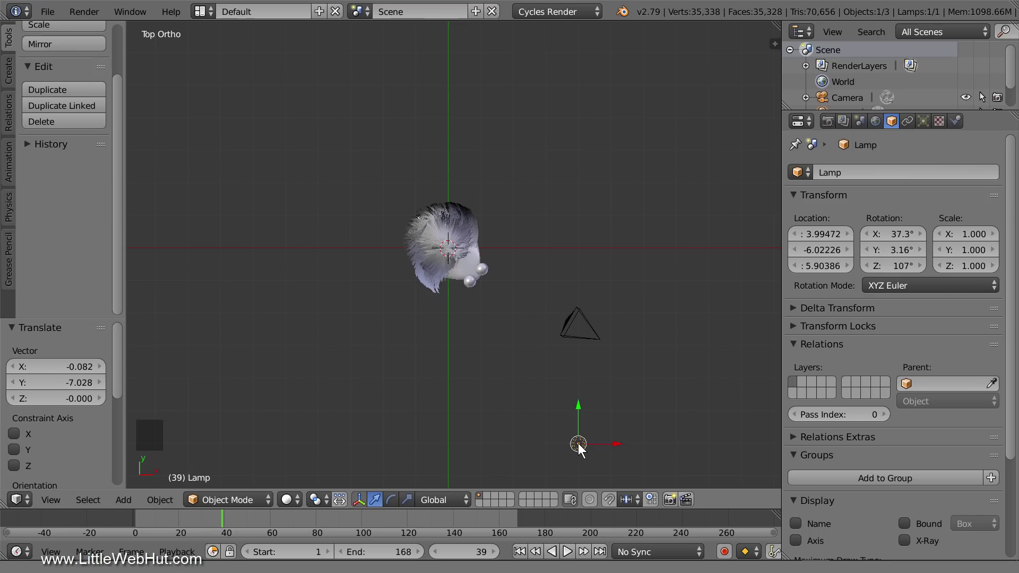
From the front view, lower the lamp about 0.9 units along Z and set its size to 3
key("KP_1")
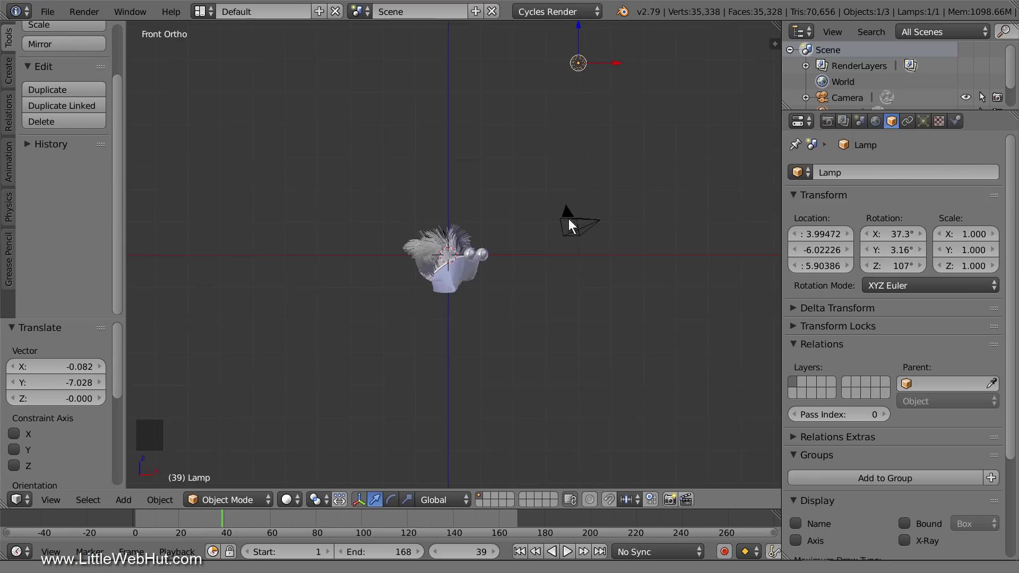
left_click_drag(579, 36, 578, 68)
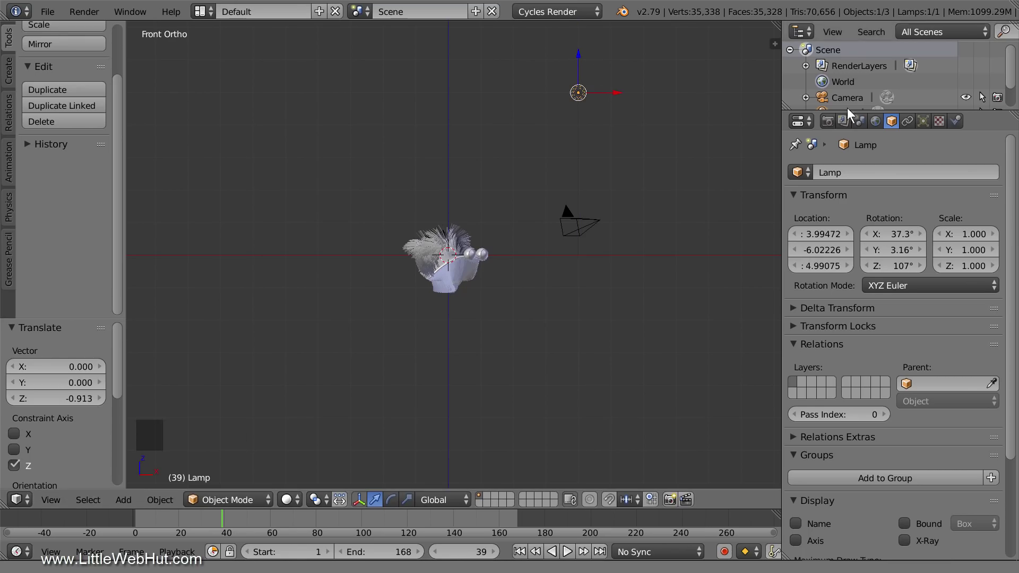
left_click(924, 121)
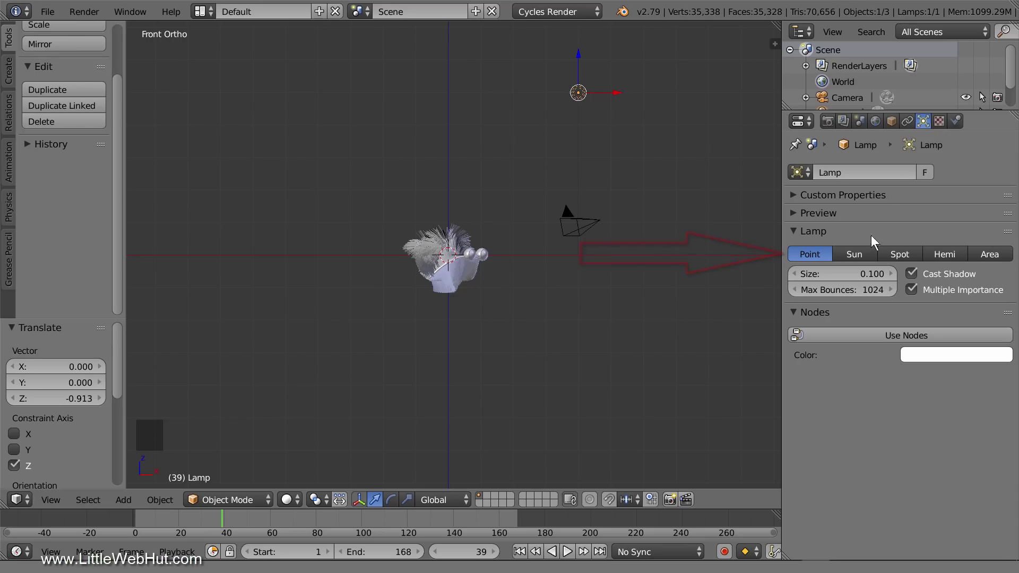
left_click(852, 275)
type("3")
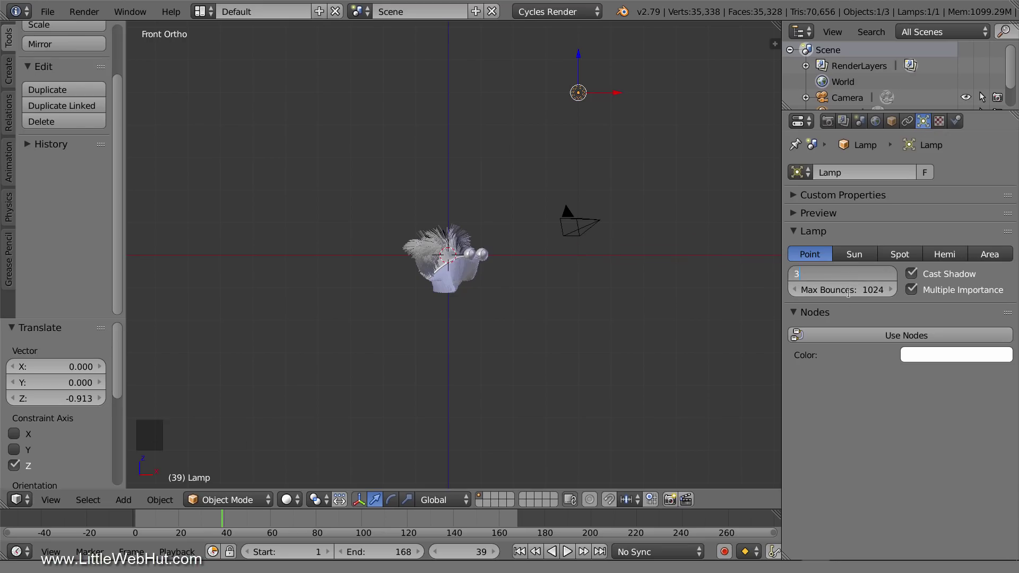
key("Return")
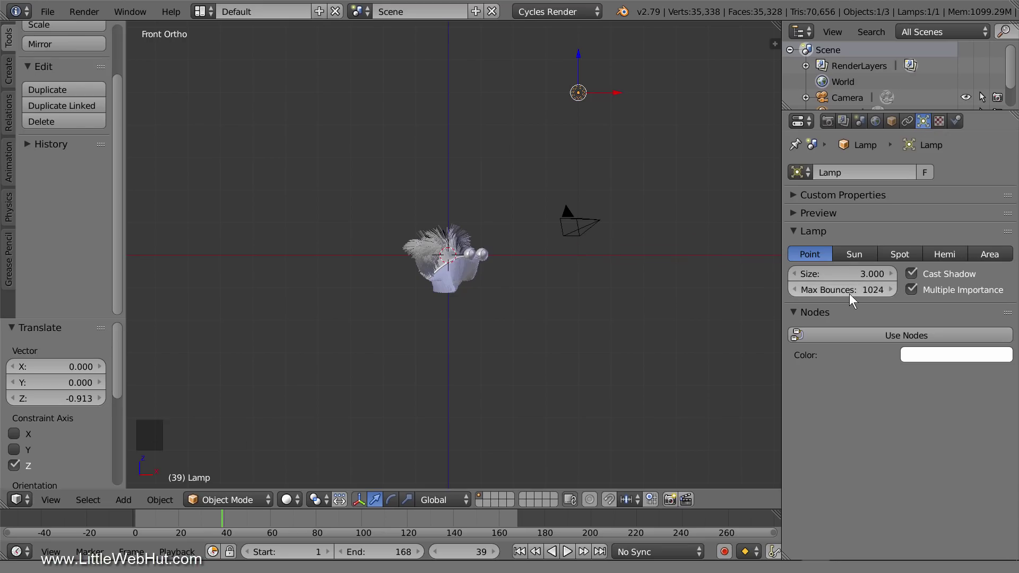
Enable nodes for the lamp and set its emission strength to 5000
left_click(858, 334)
left_click(959, 383)
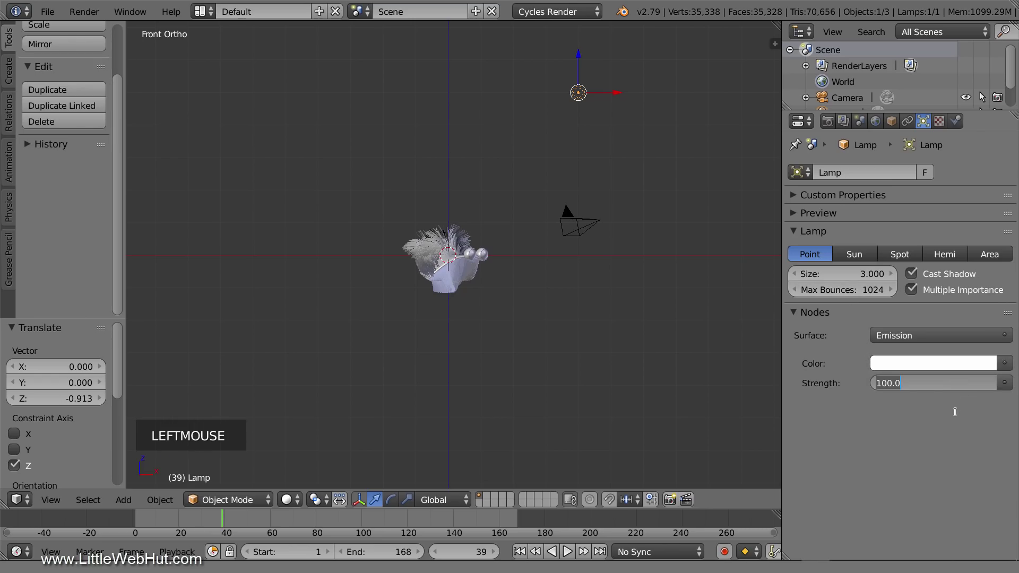
type("5000")
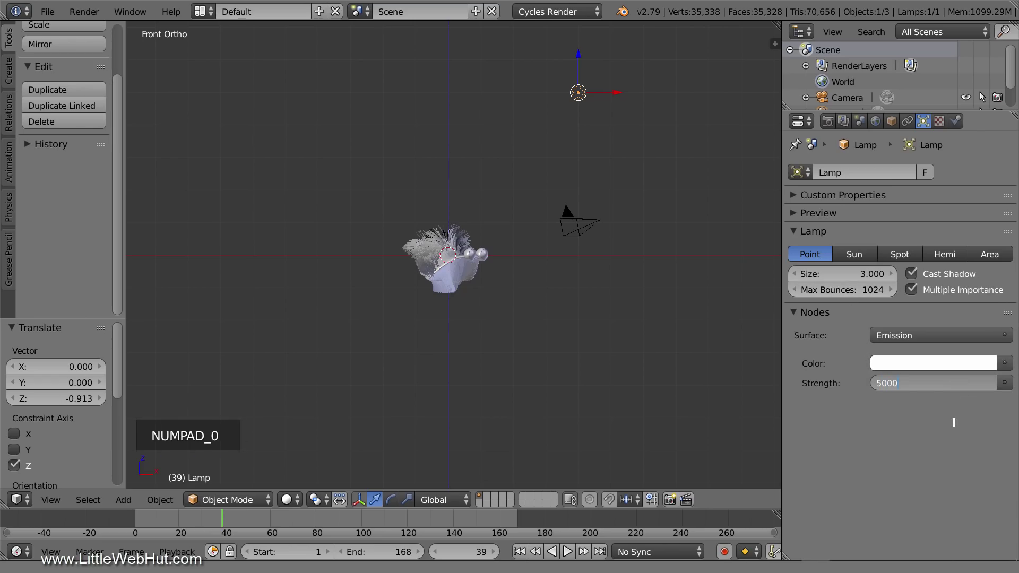
key("Return")
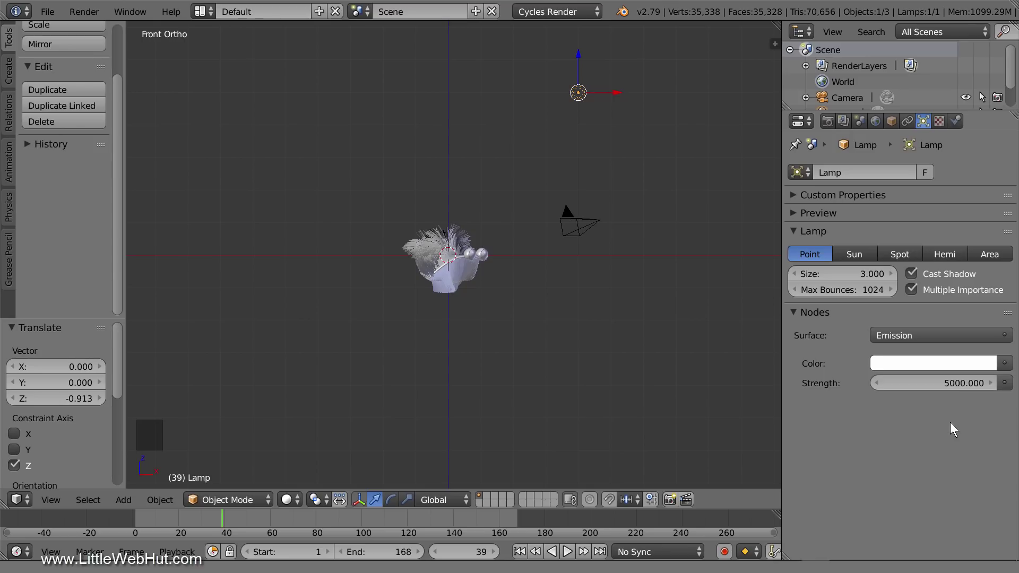
Preview the lit creature through the camera with Rendered viewport shading
key("KP_0")
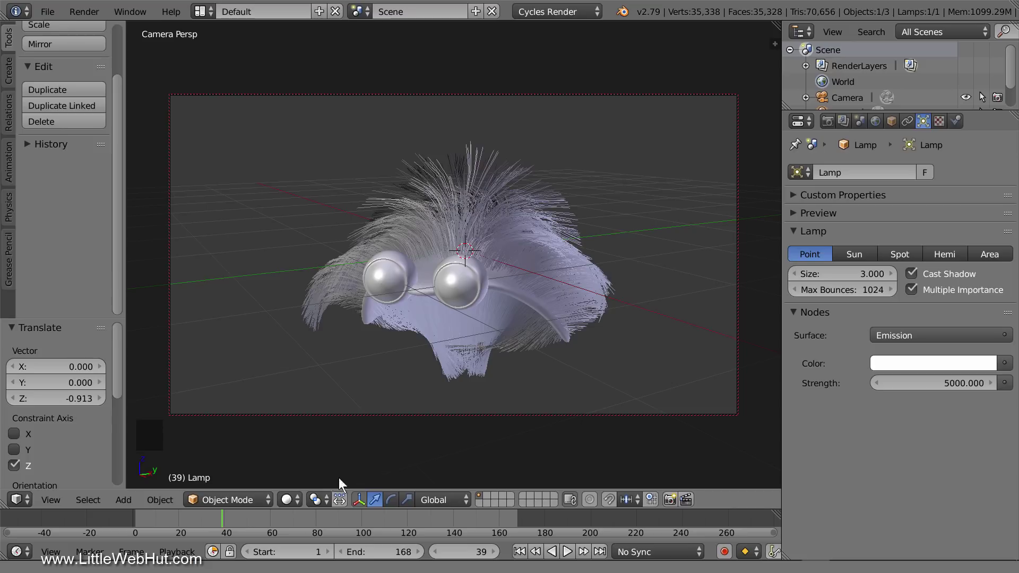
left_click(288, 499)
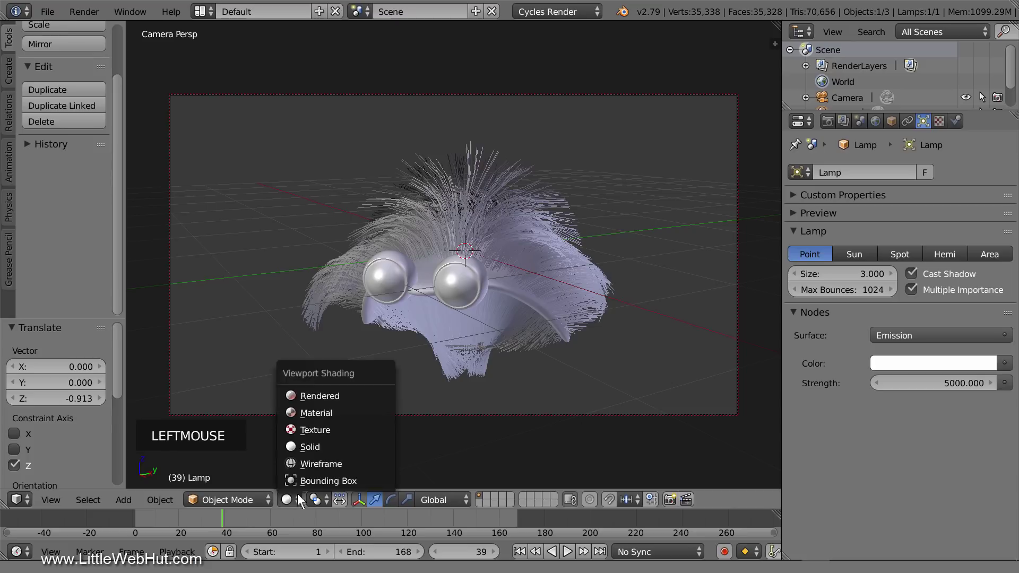
left_click(351, 396)
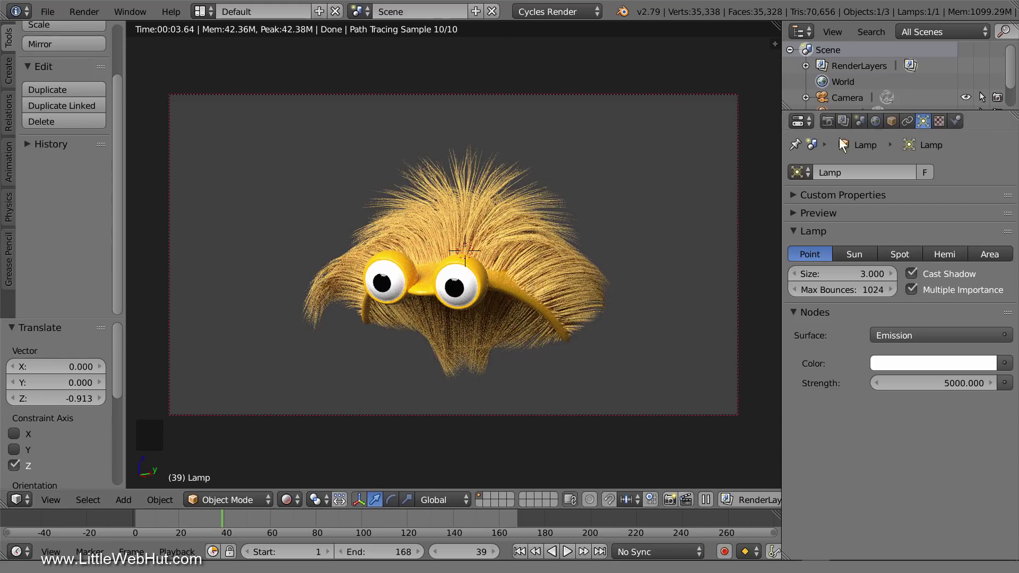
Darken the world surface color to black and return the viewport to Solid shading
left_click(875, 121)
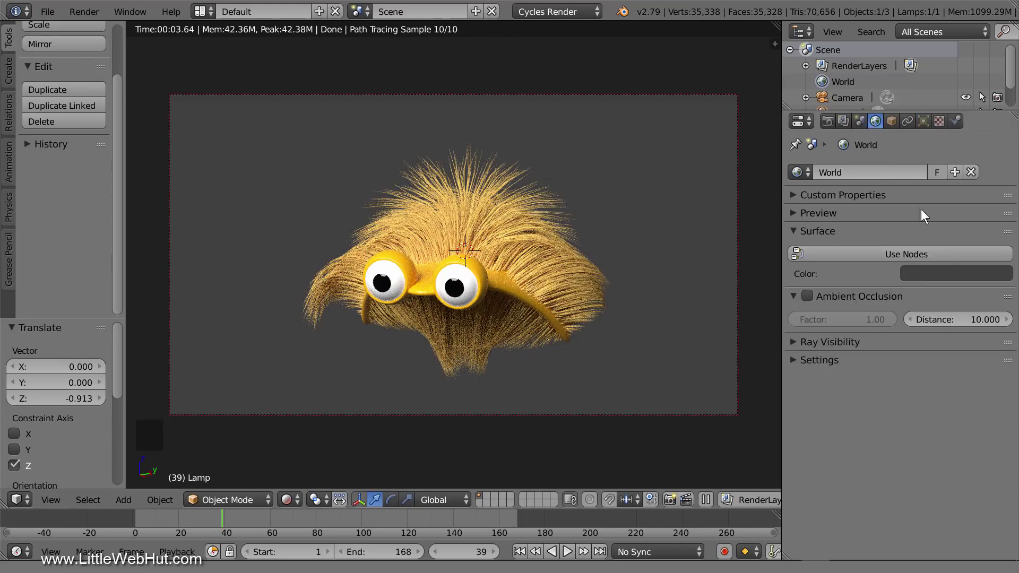
left_click(948, 272)
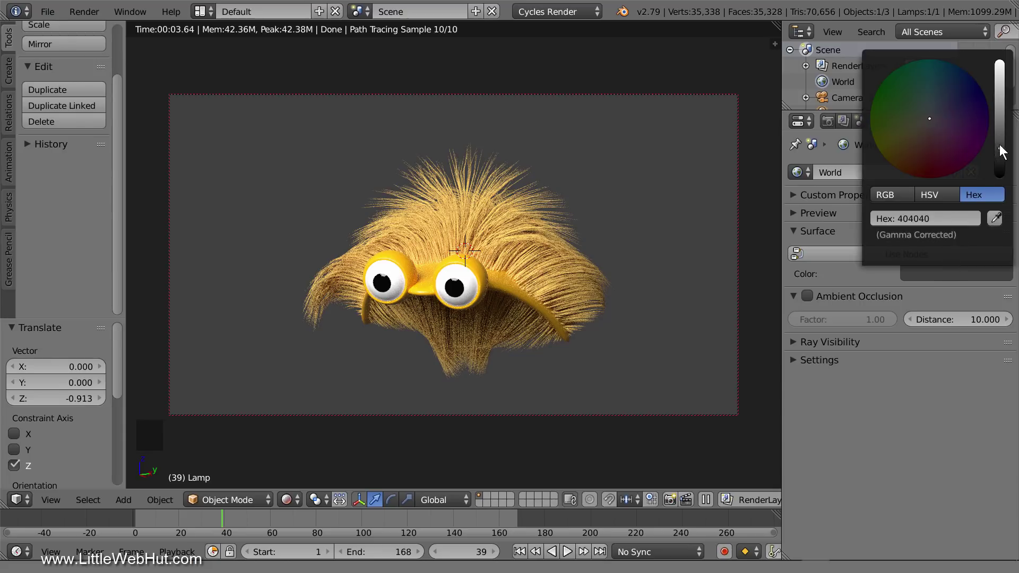
left_click_drag(999, 149, 1003, 184)
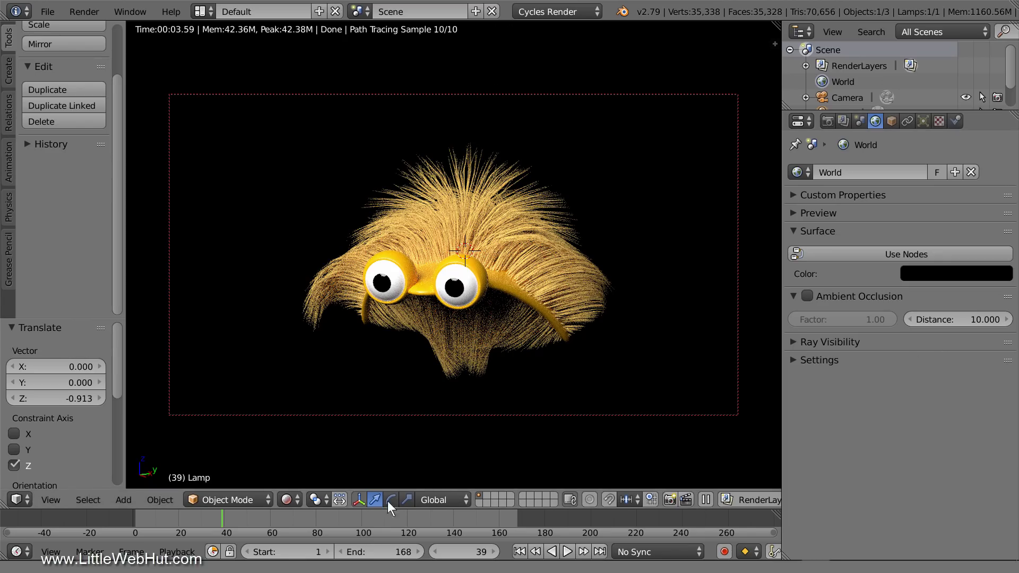
left_click(311, 499)
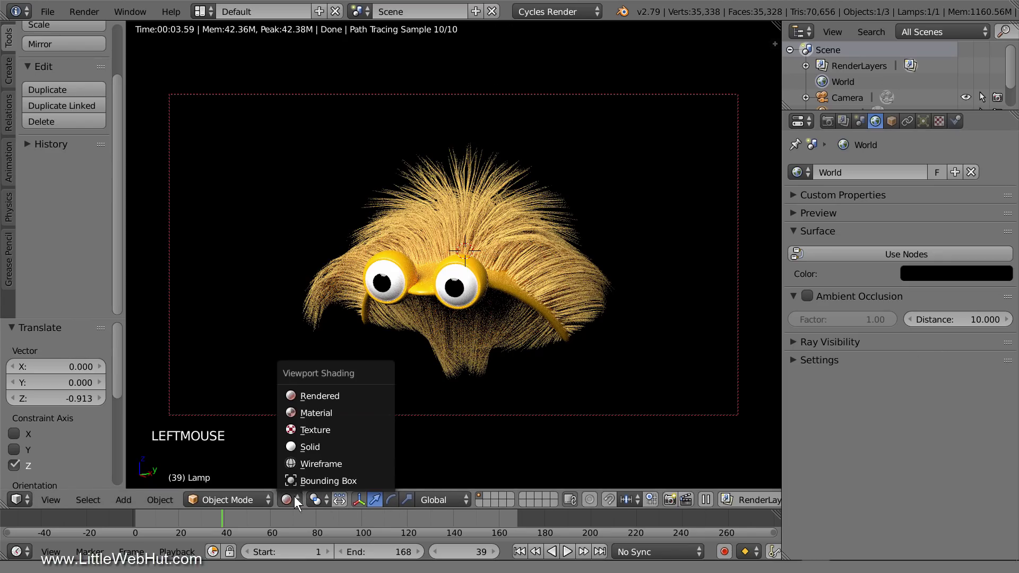
left_click(334, 449)
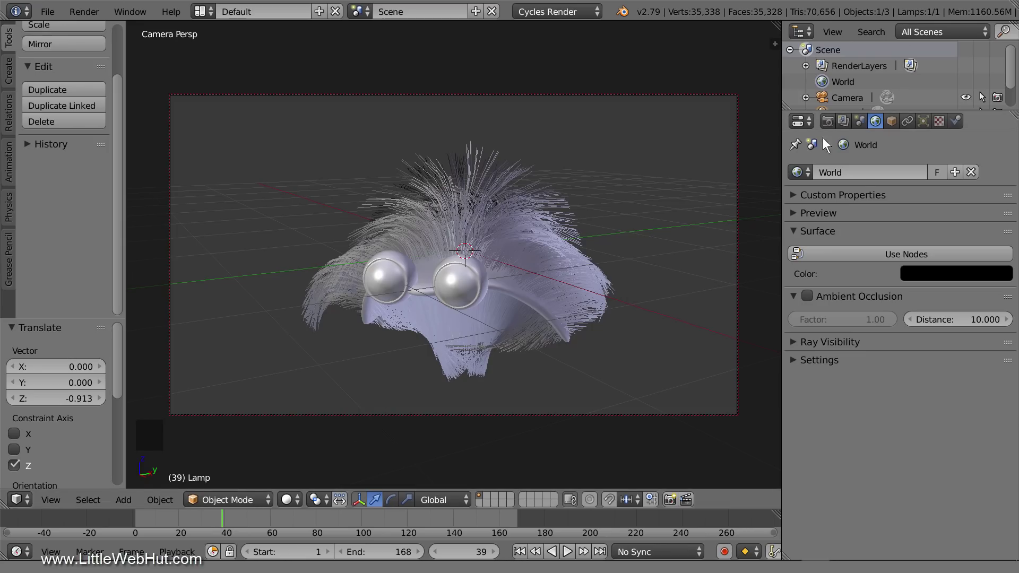
In the render sampling settings, set the render samples to 150 and Clamp Indirect to 2
left_click(829, 122)
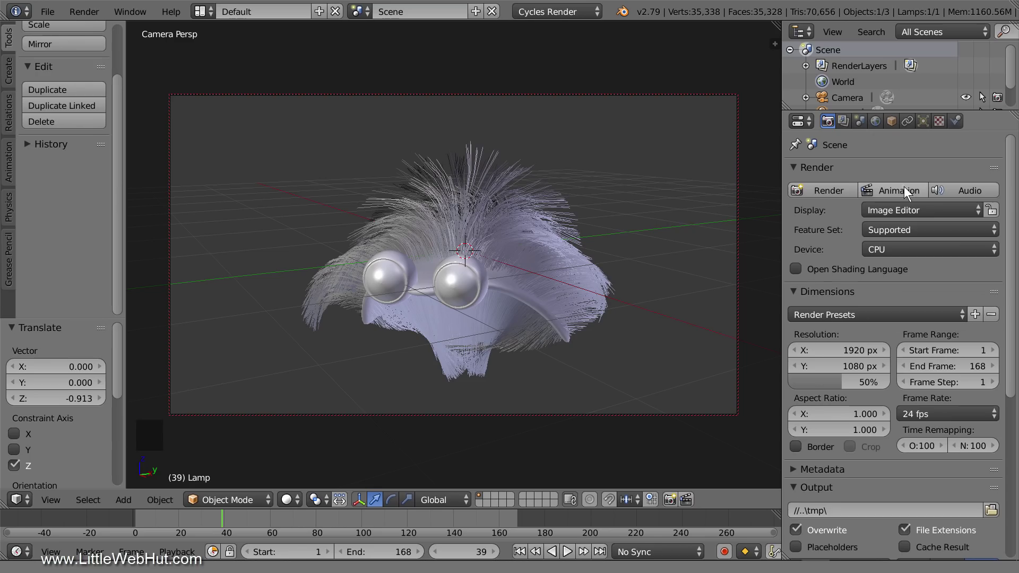
left_click_drag(1010, 200, 1007, 371)
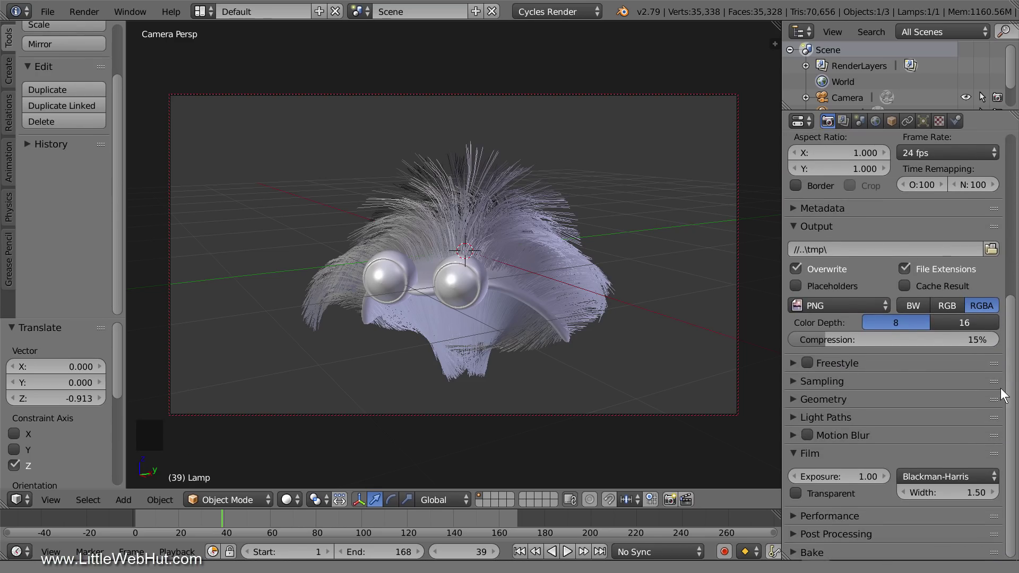
left_click(793, 381)
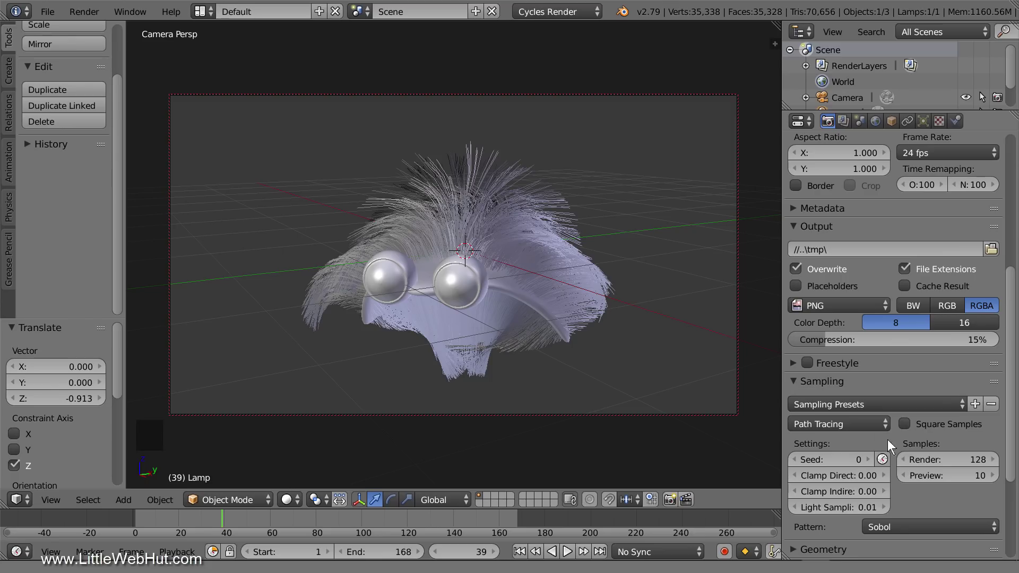
left_click(949, 458)
type("1")
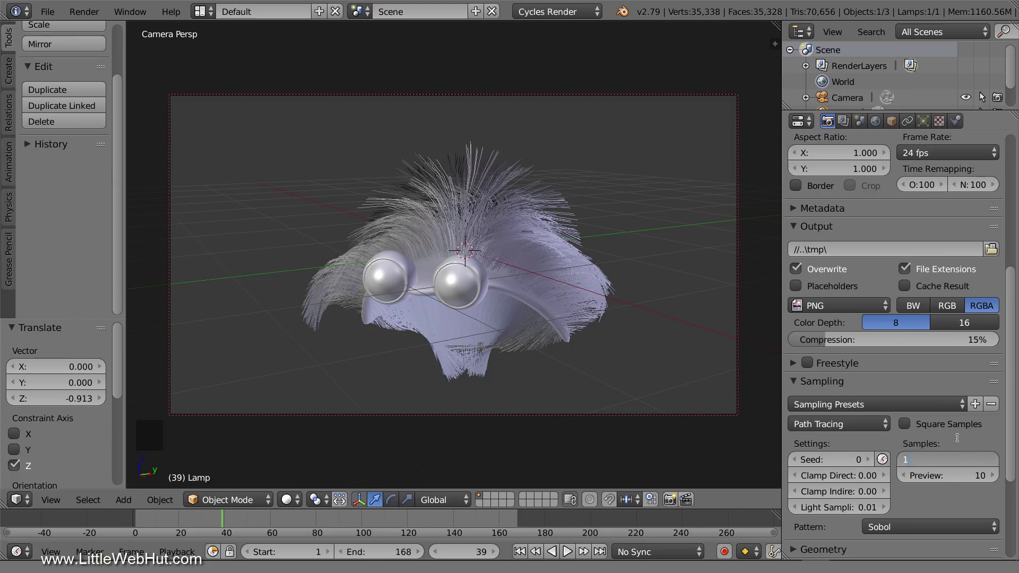
type("50")
key("Return")
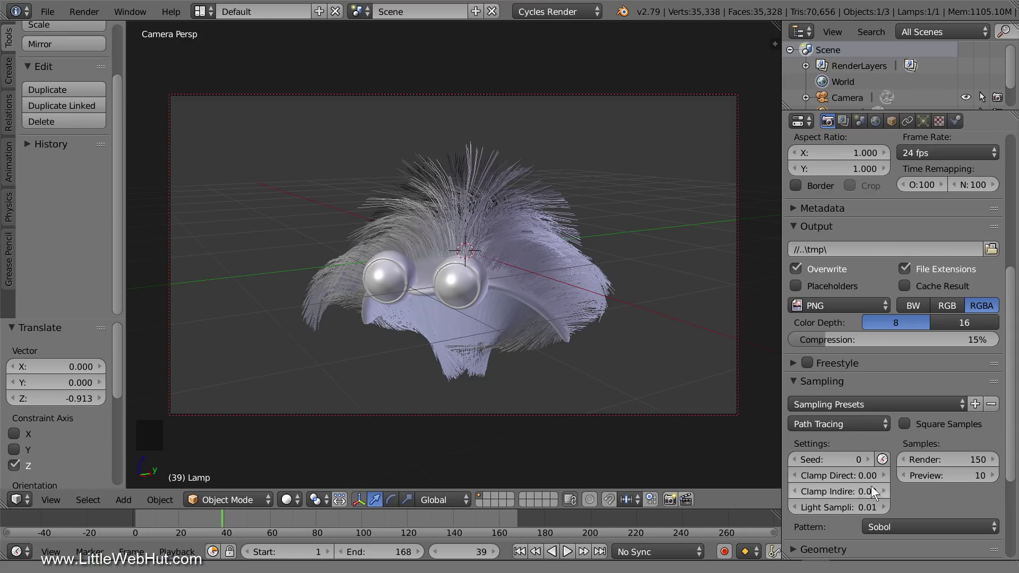
left_click(845, 491)
type("2")
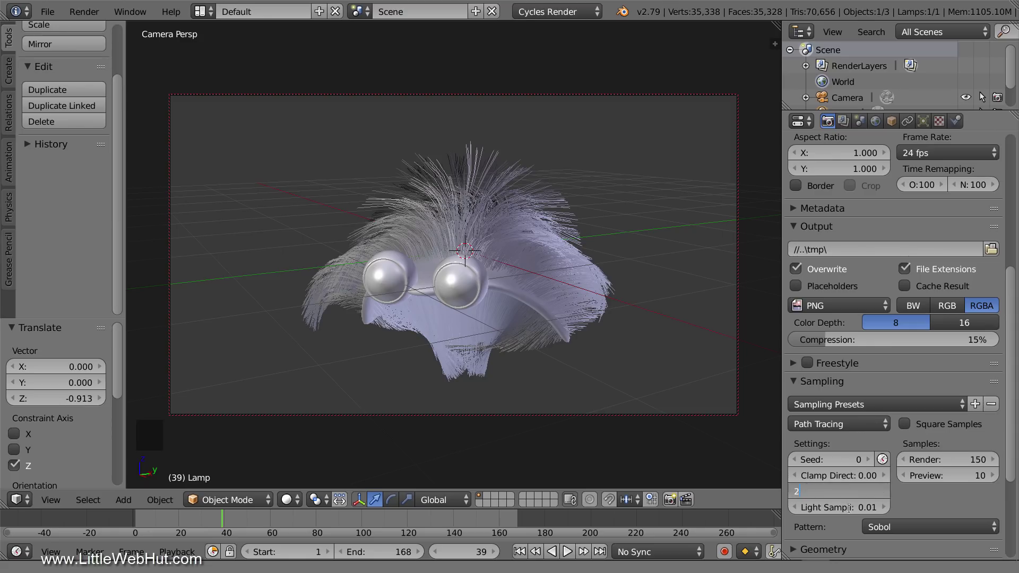
key("Return")
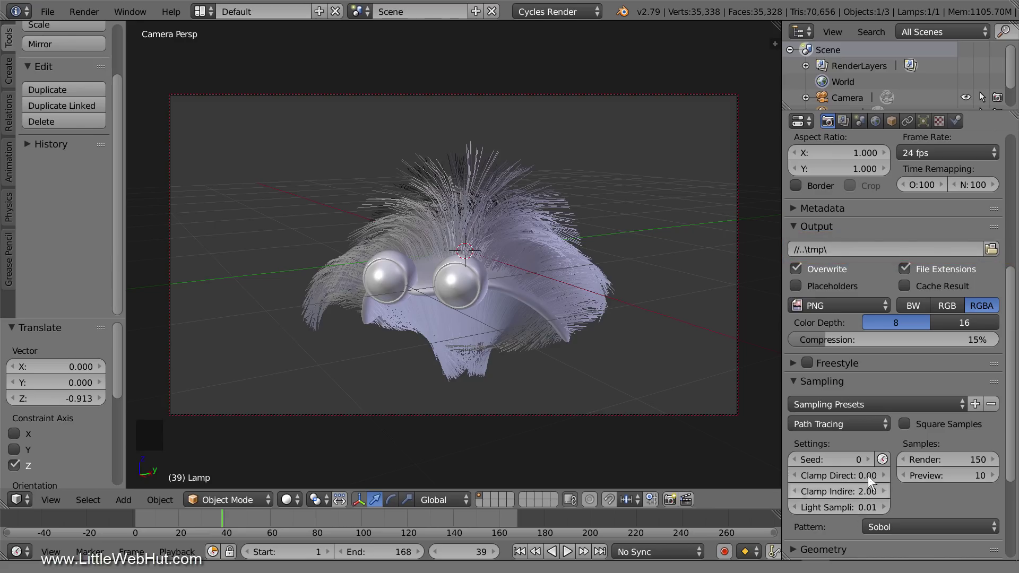
Create a folder named render inside C:\Blender\demo and set it as the render output path
left_click(990, 249)
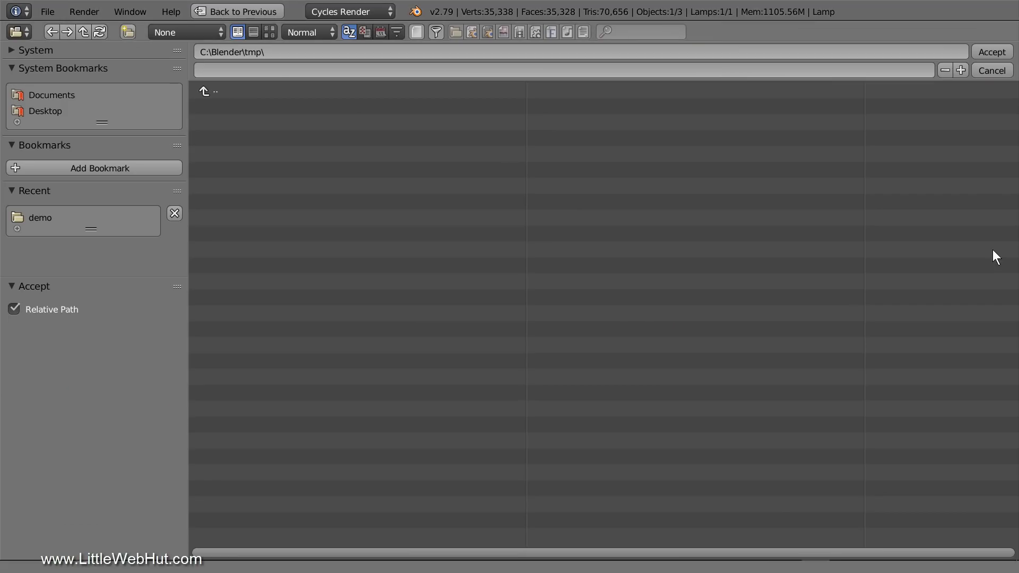
left_click(206, 91)
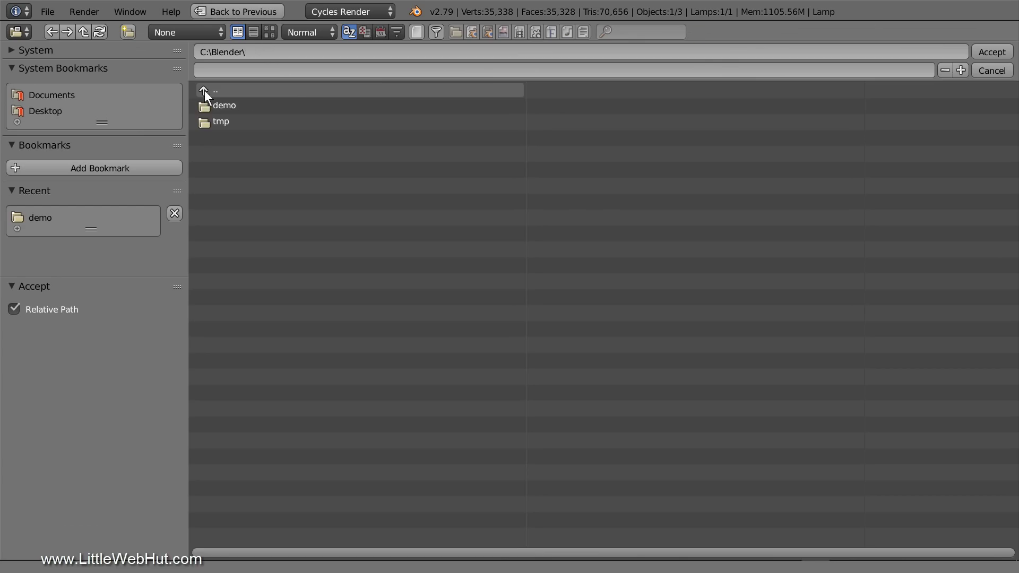
left_click(248, 107)
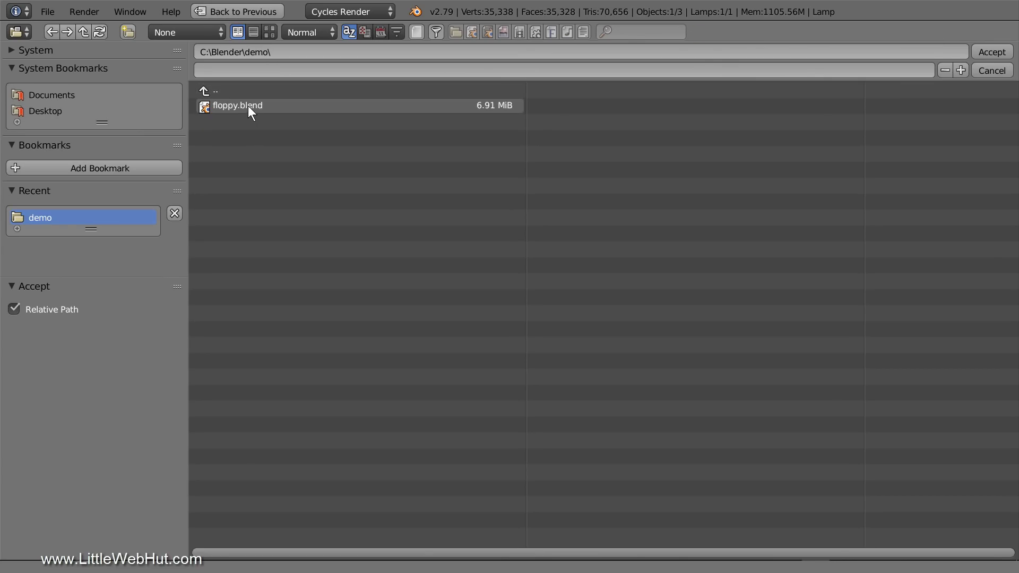
left_click(129, 31)
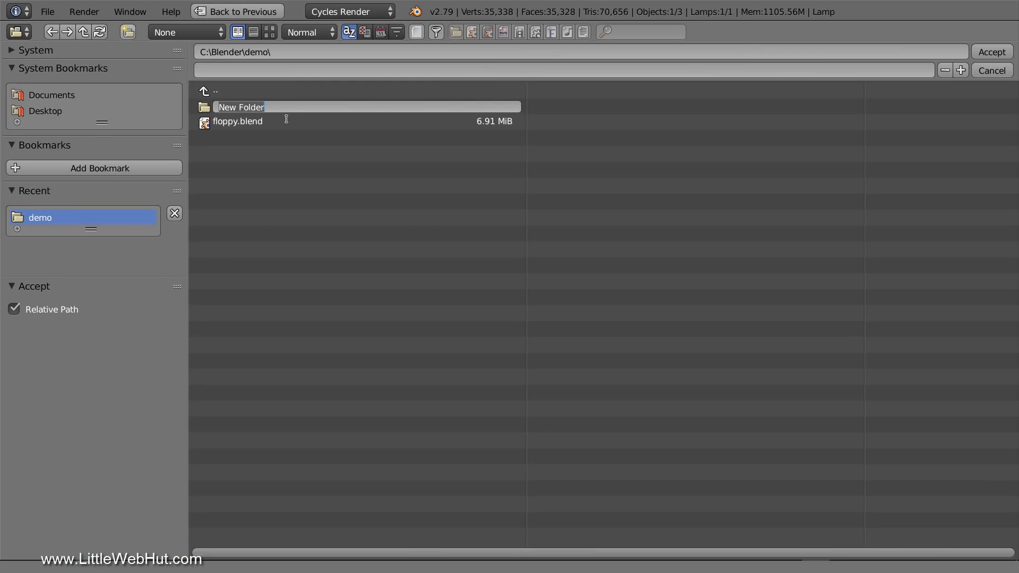
type("rende")
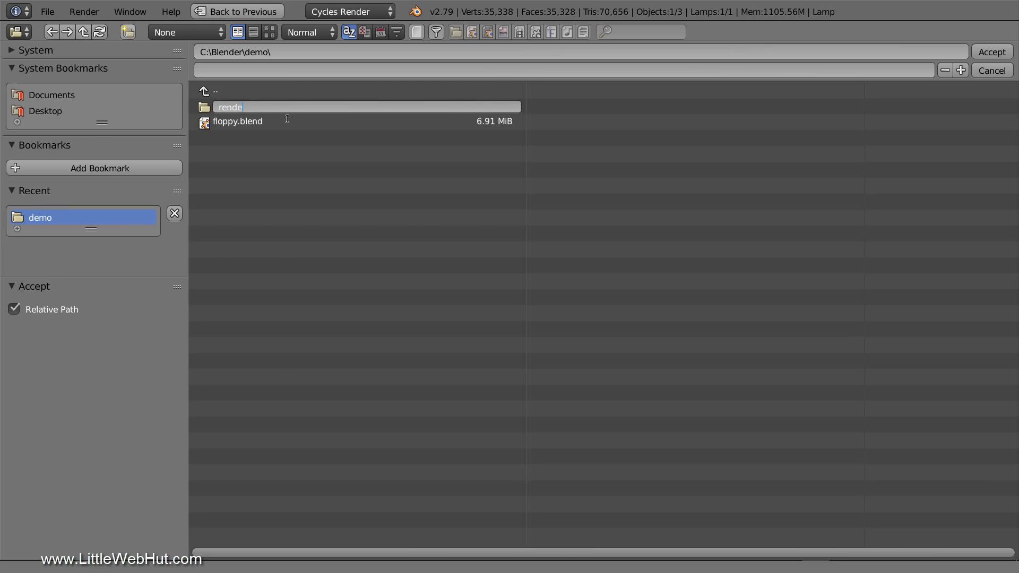
type("r")
key("Return")
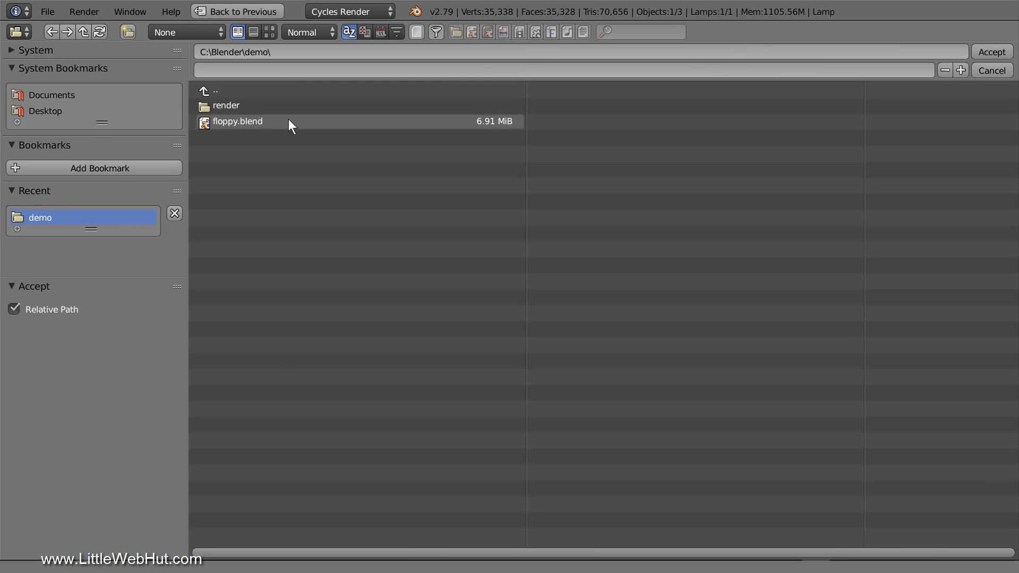
left_click(216, 104)
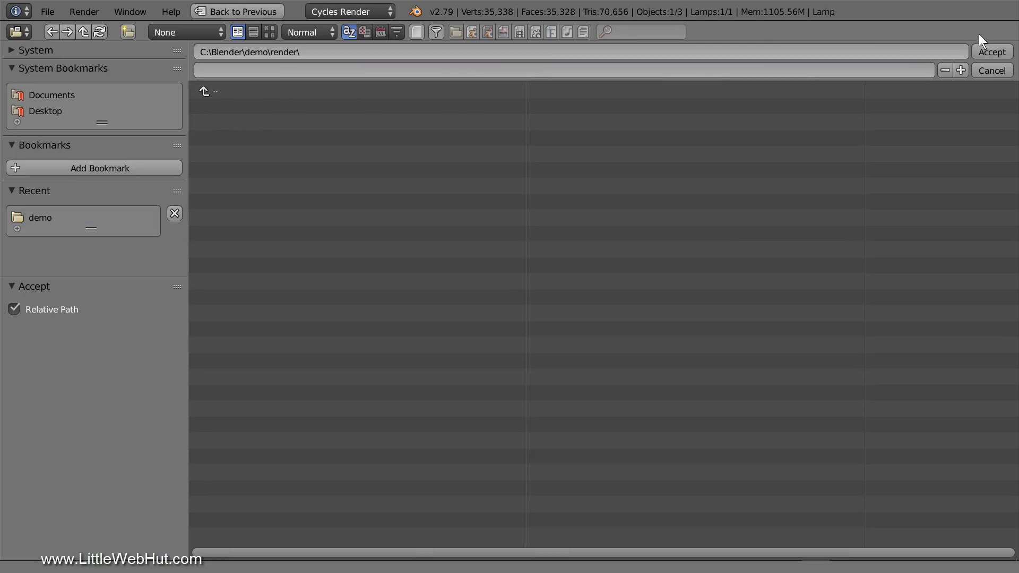
left_click(992, 52)
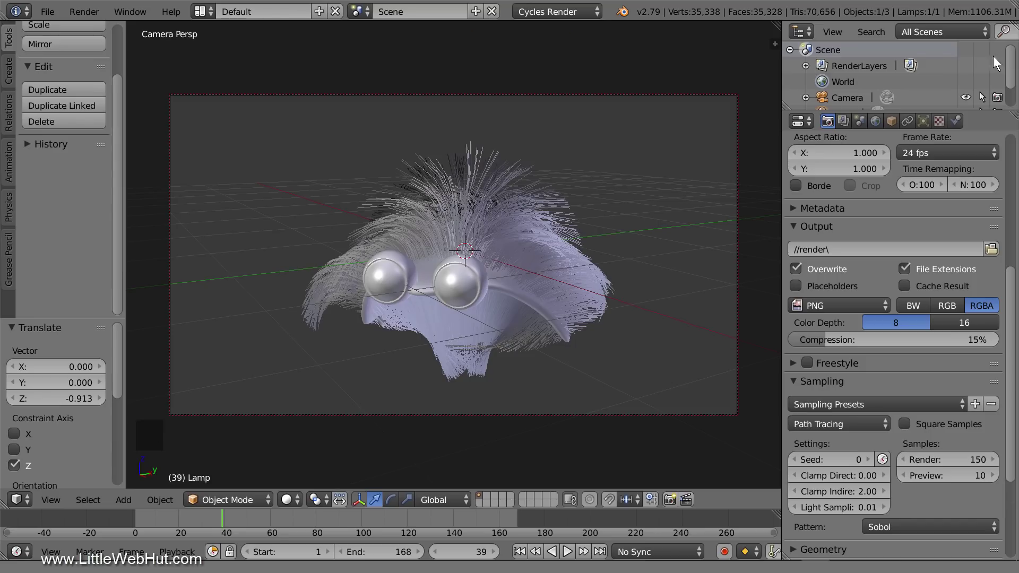
Choose PNG as the output file format and save the blend file
left_click(886, 307)
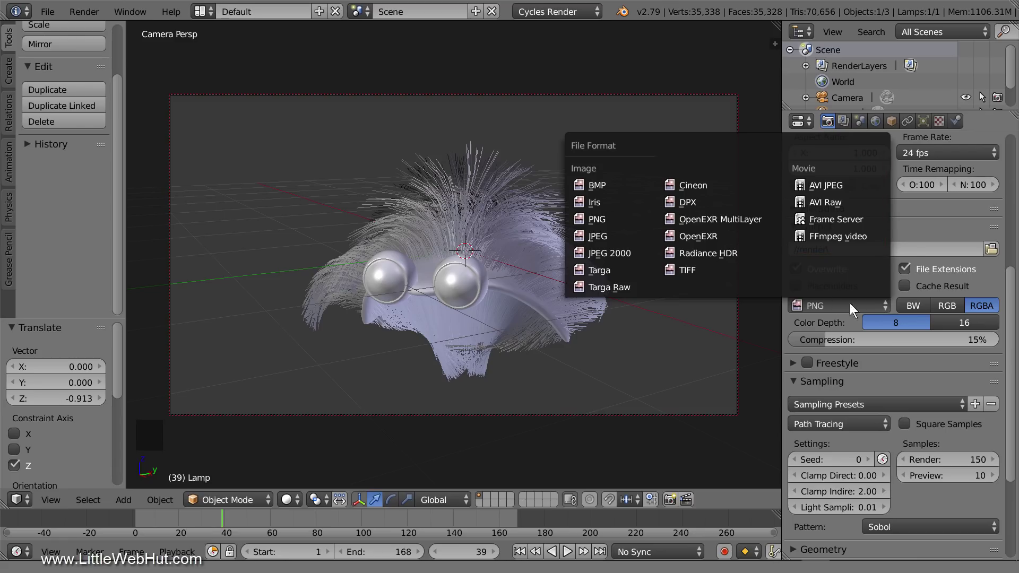
left_click(616, 218)
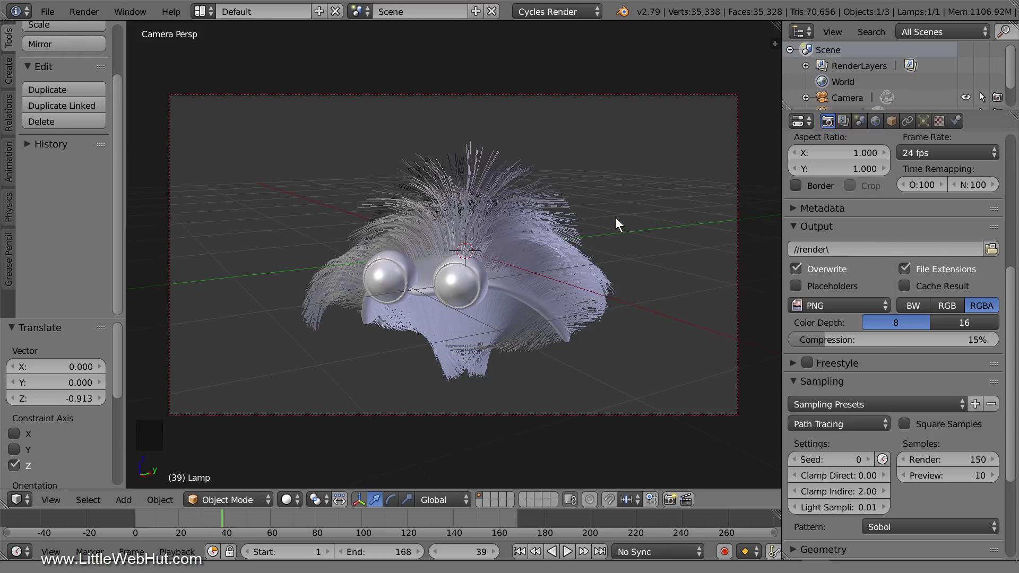
left_click(49, 11)
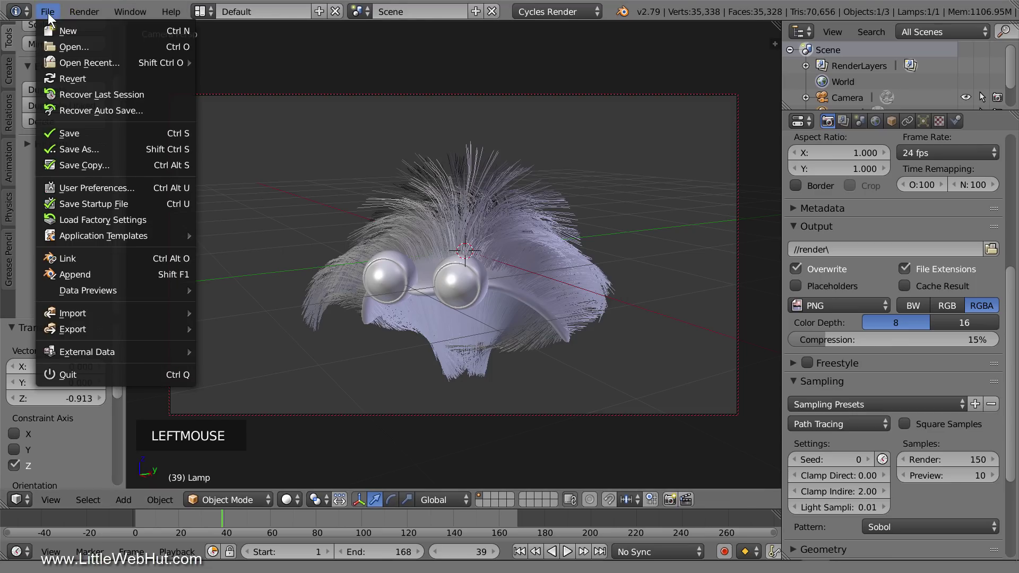
left_click(100, 133)
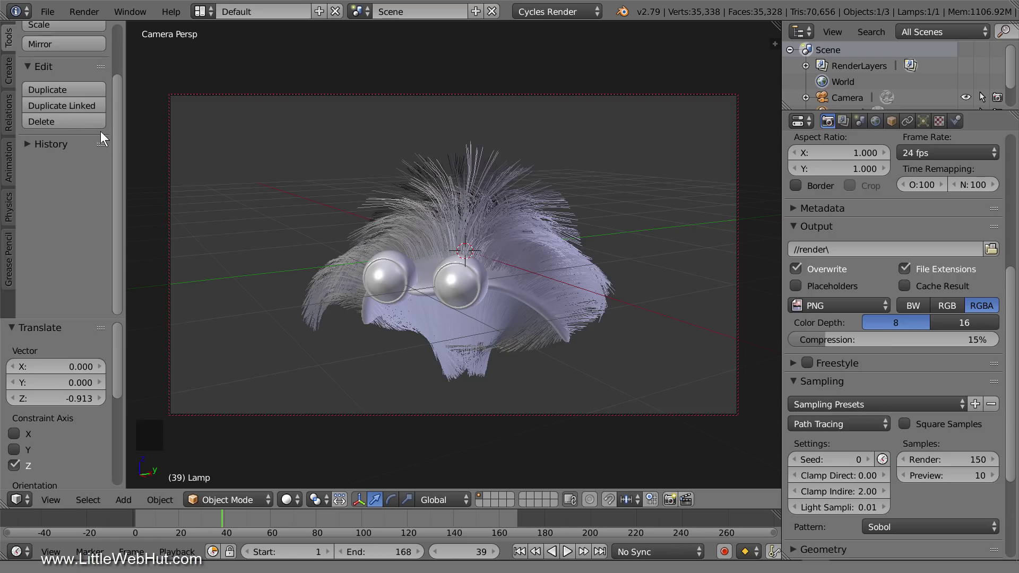
Render the whole animation to the output folder, then switch the render result area back to the 3D View
left_click(91, 12)
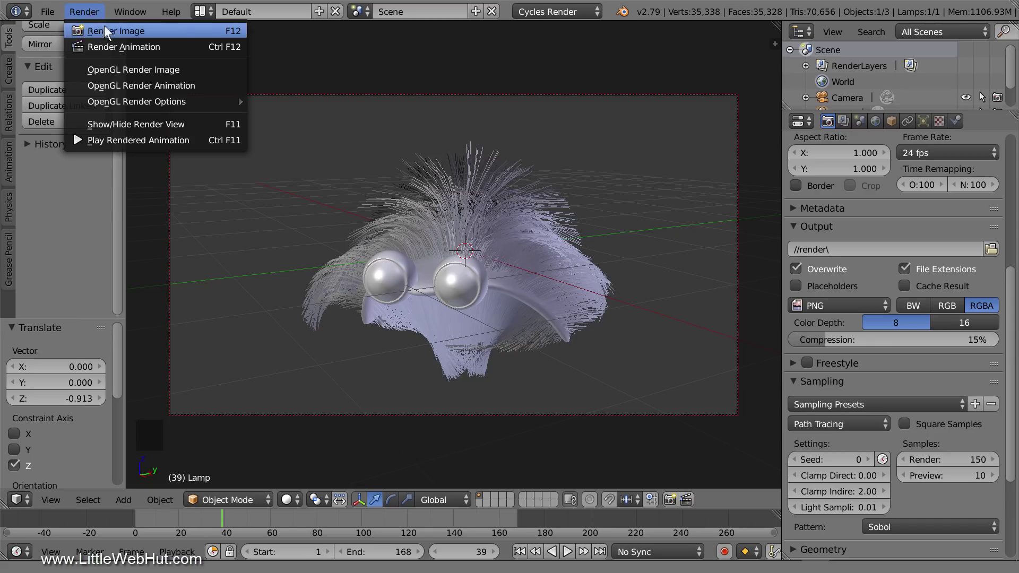
left_click(167, 47)
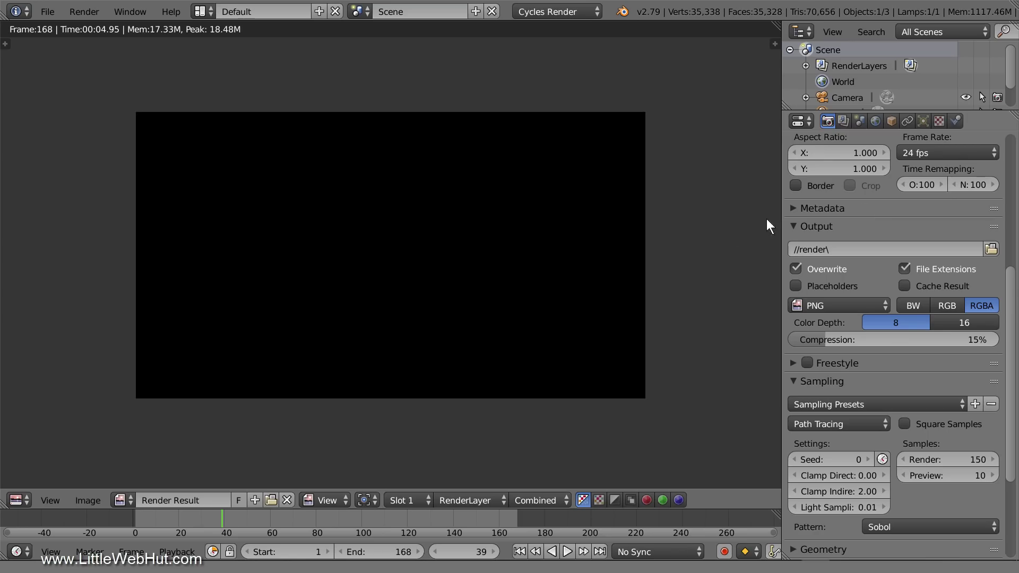
left_click(21, 499)
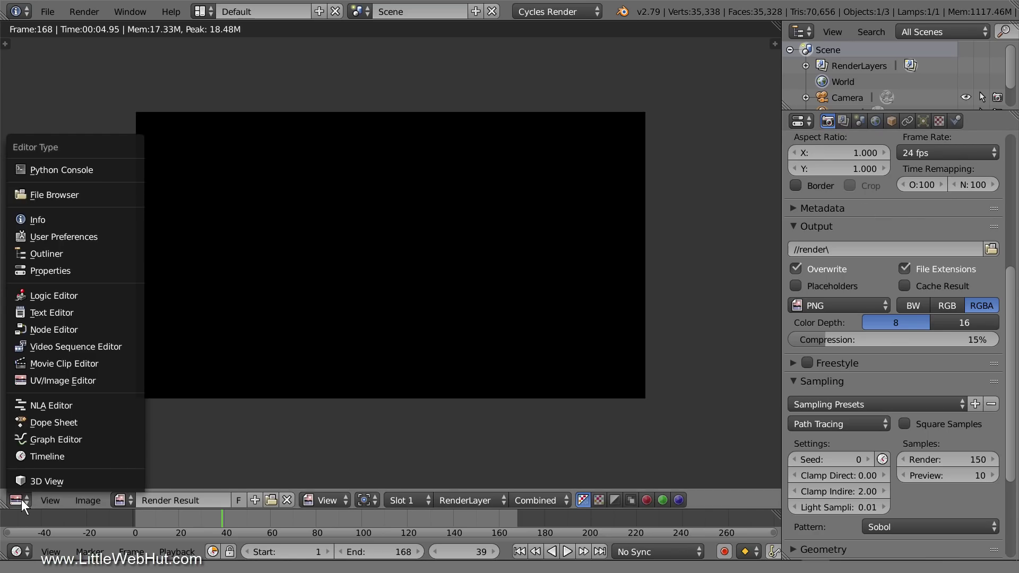
left_click(75, 481)
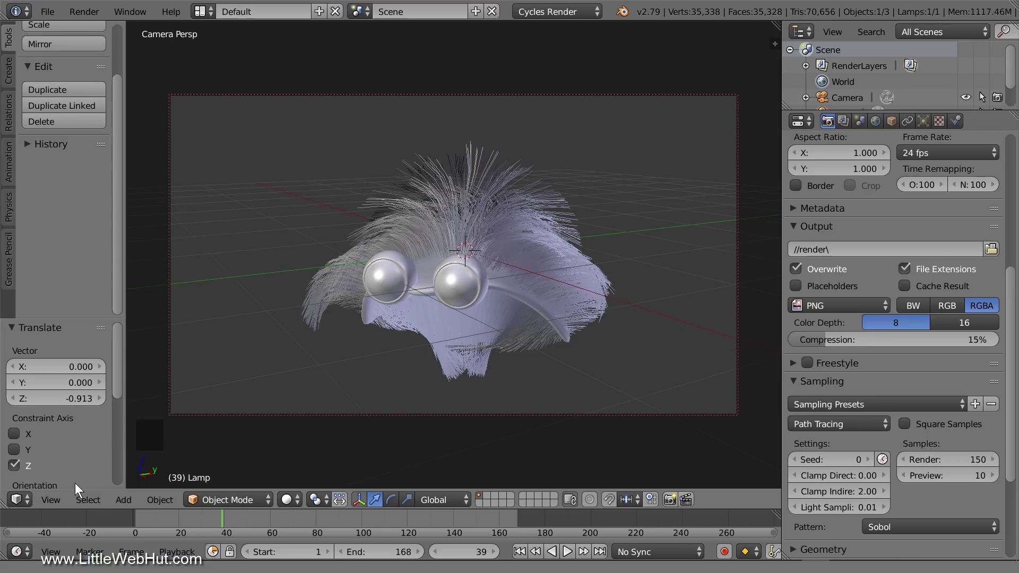
Play back the rendered animation to review the finished frames
left_click(87, 12)
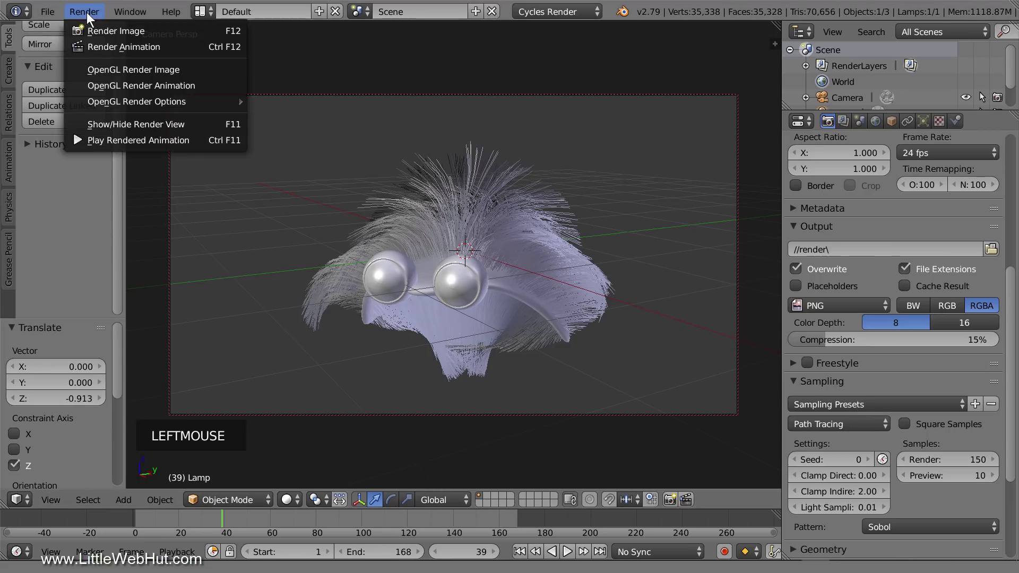
left_click(196, 140)
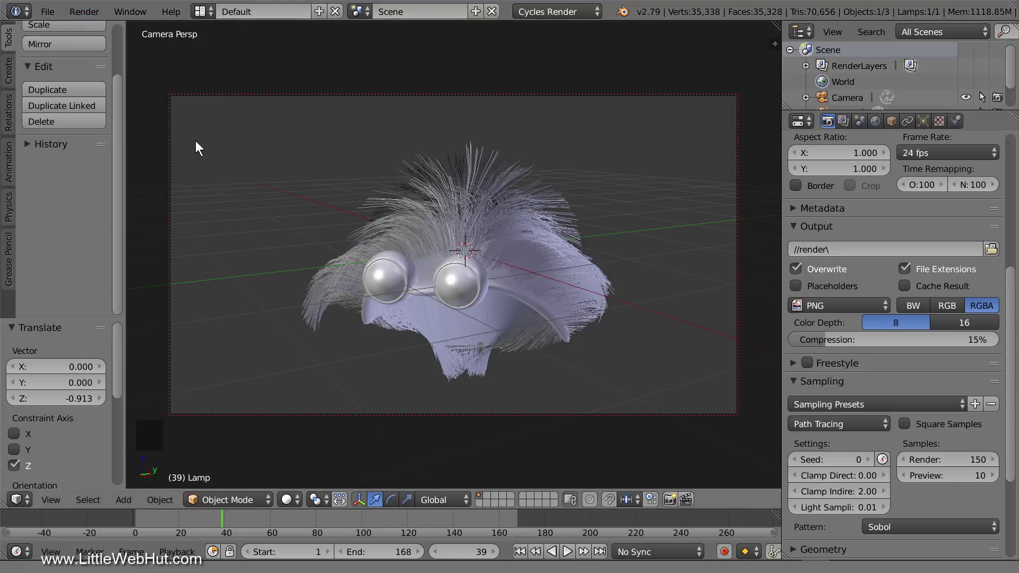